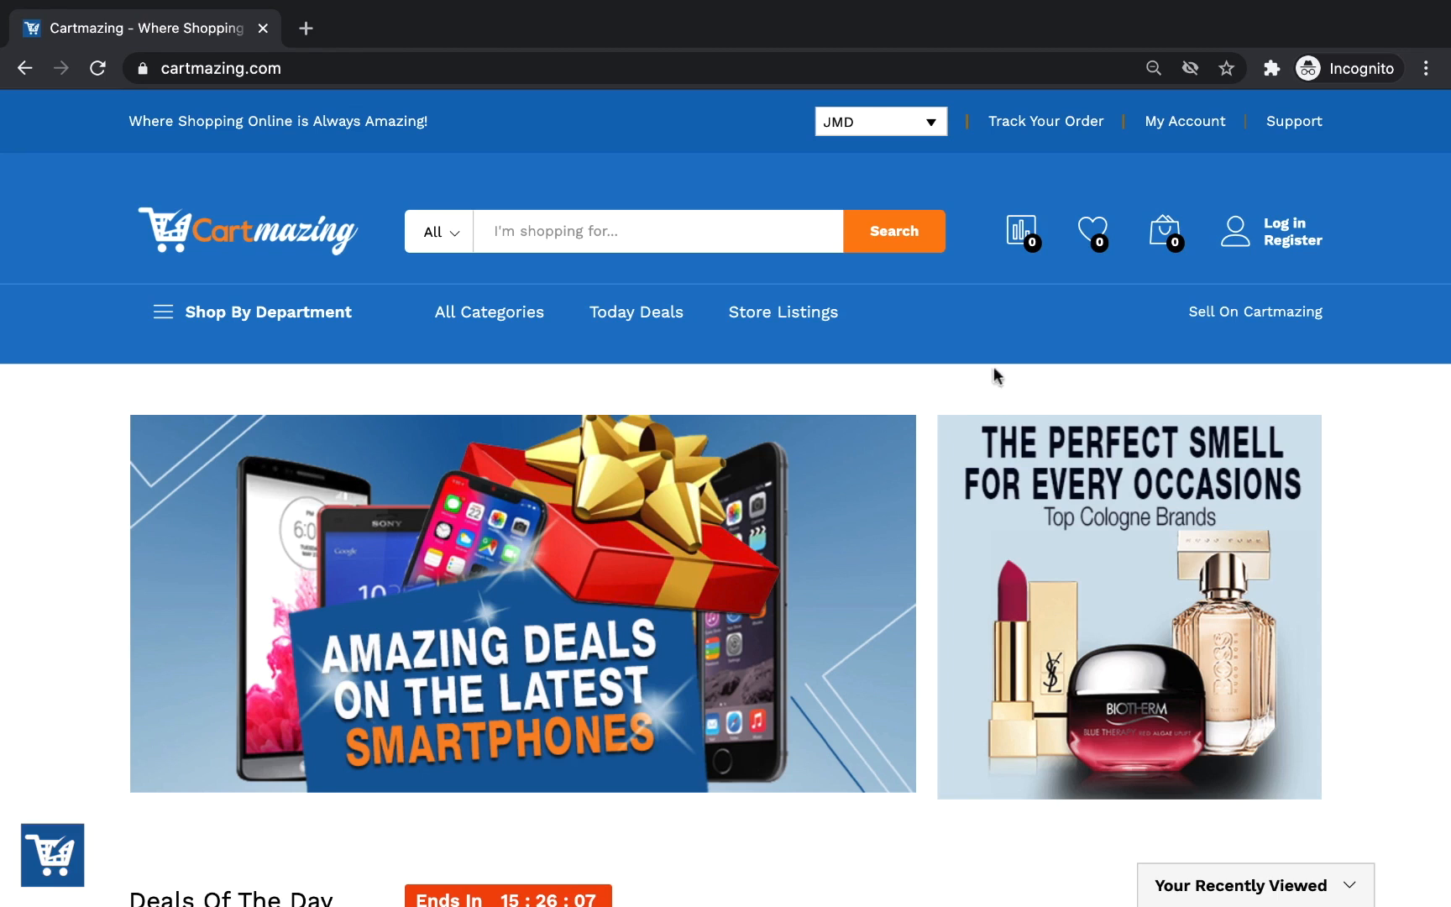
Open the login page and enter the account's mobile number in the email/mobile field.
click(1264, 238)
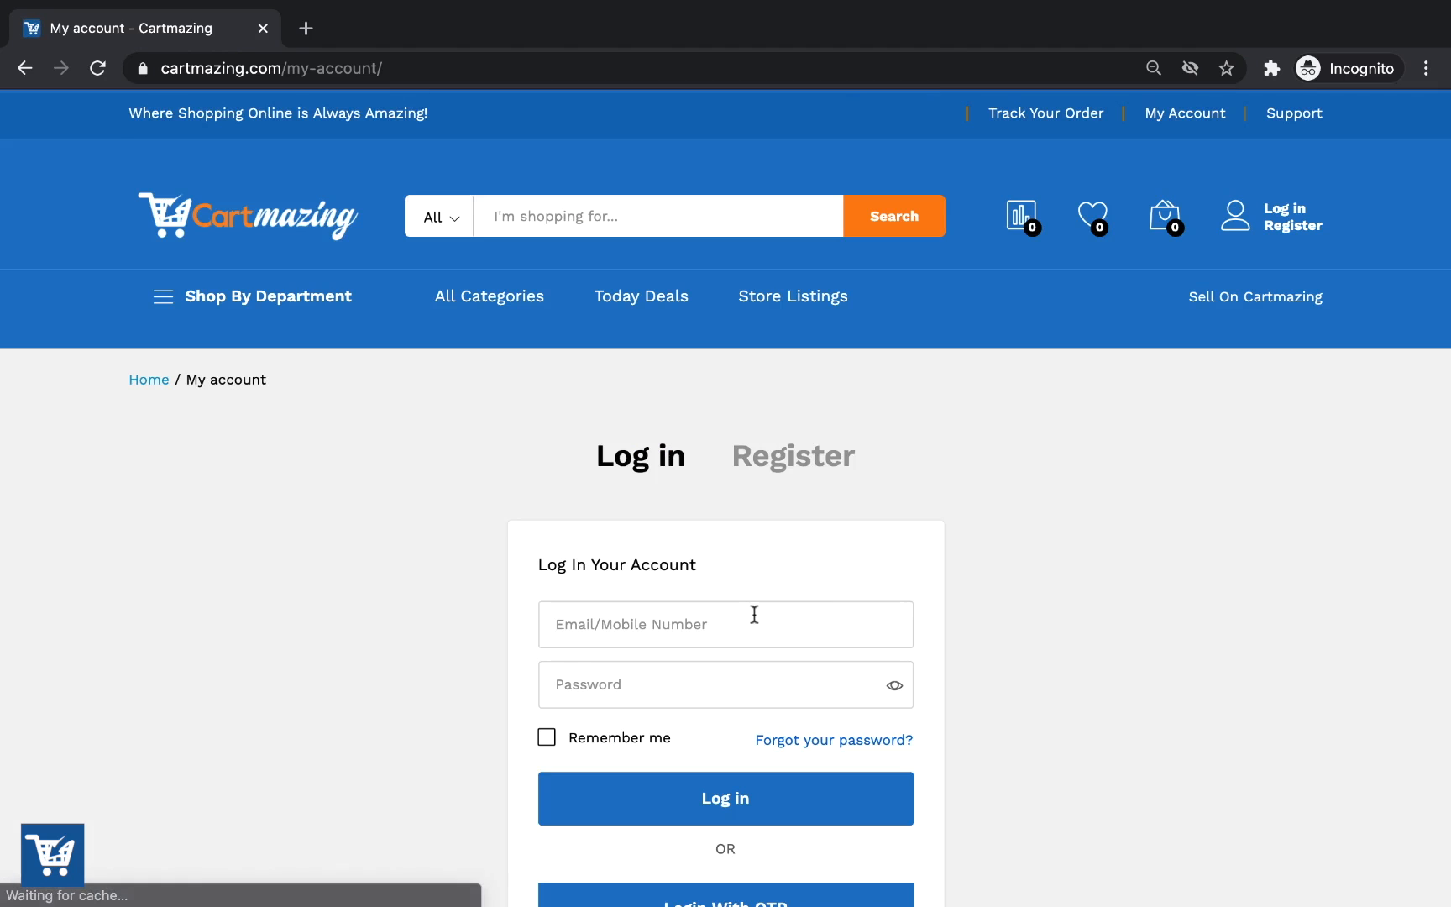
click(754, 616)
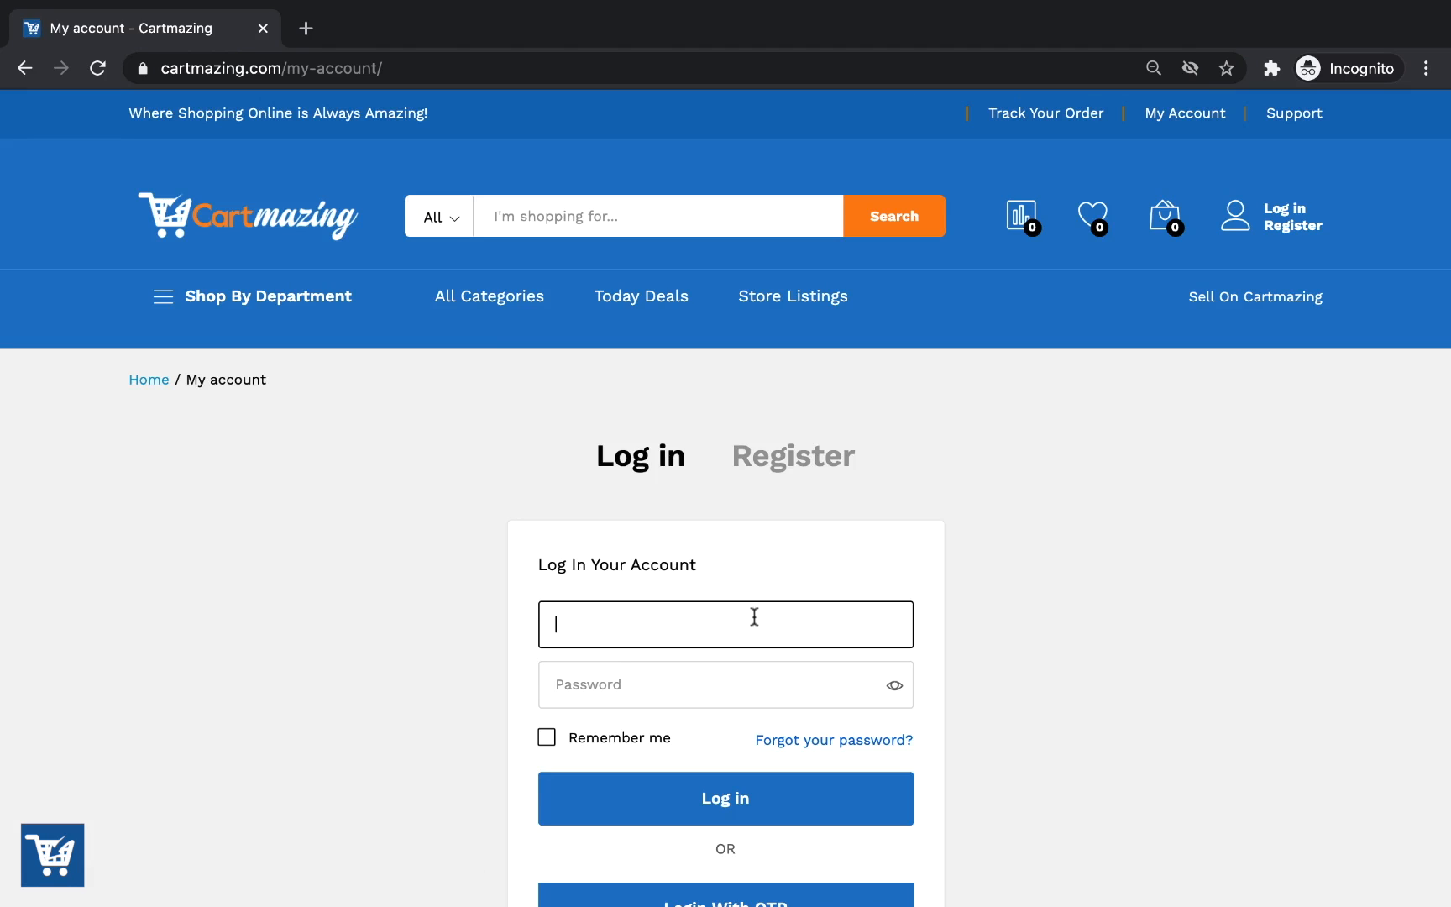
click(1049, 613)
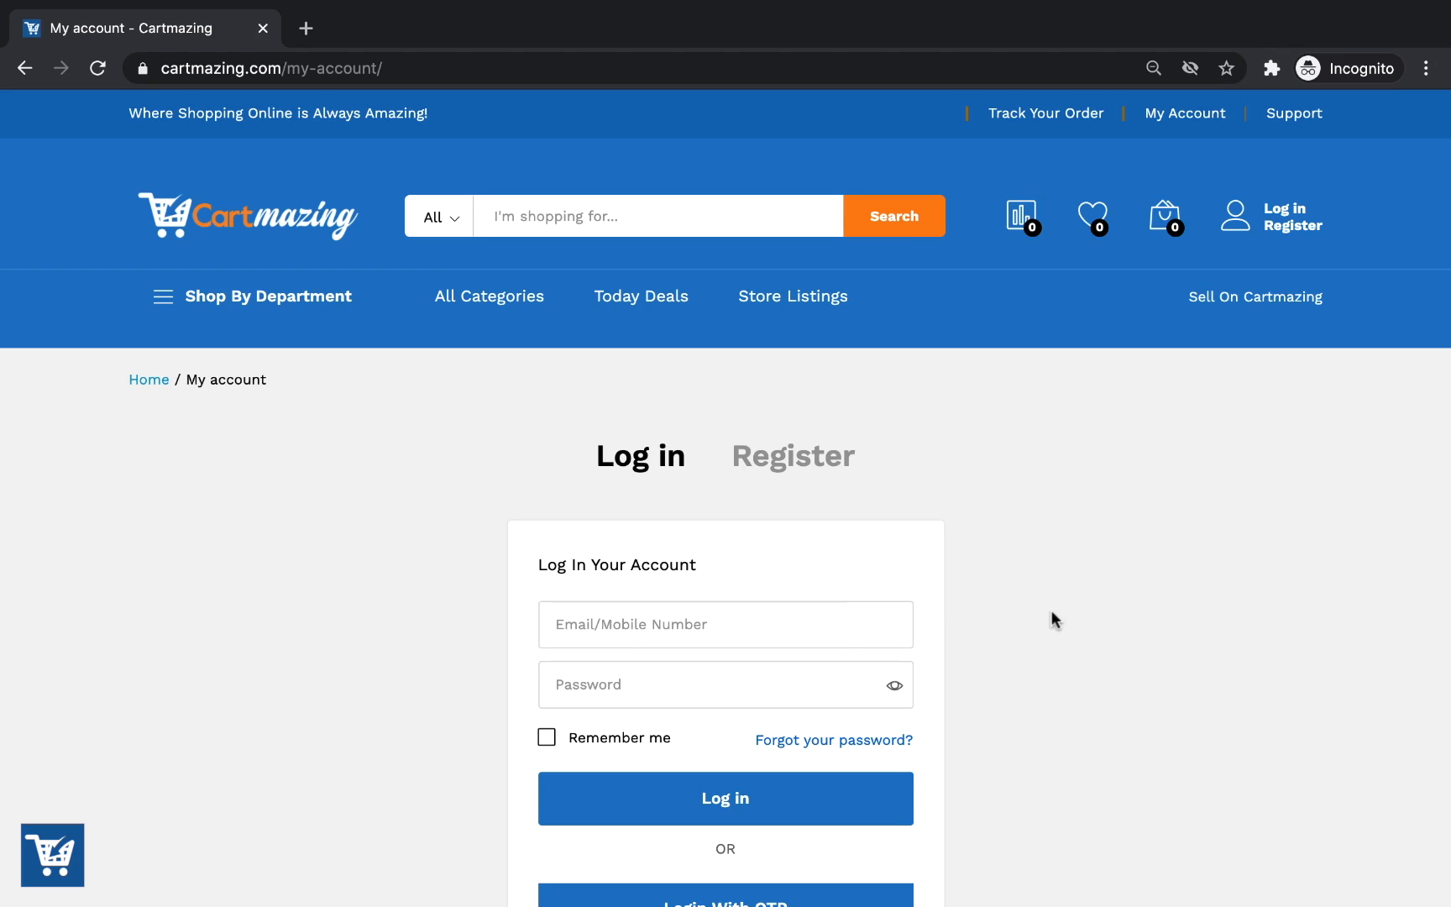
click(718, 640)
text(8)
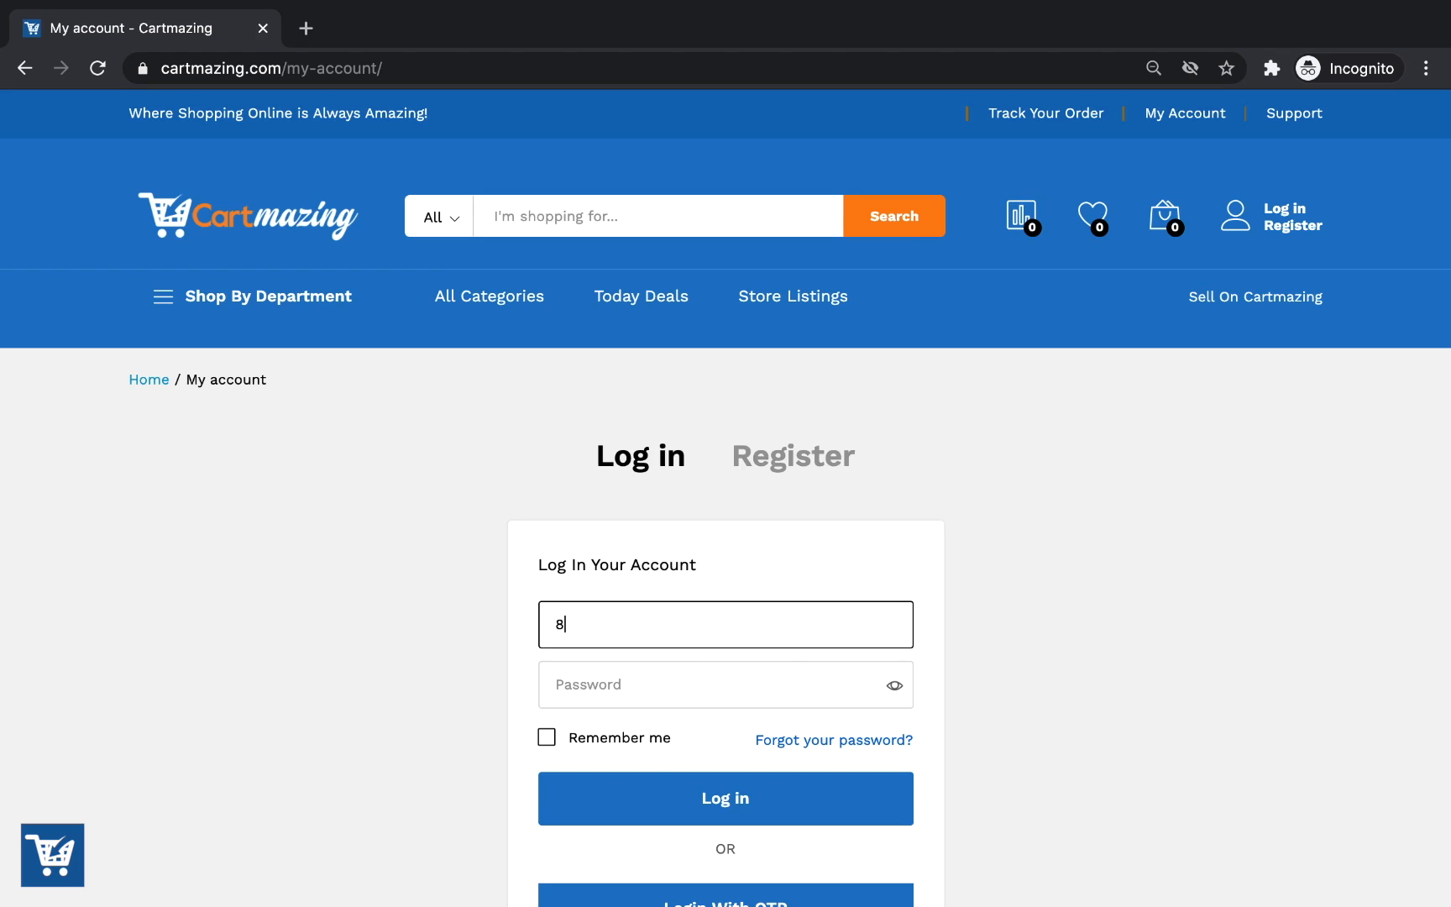
text(768)
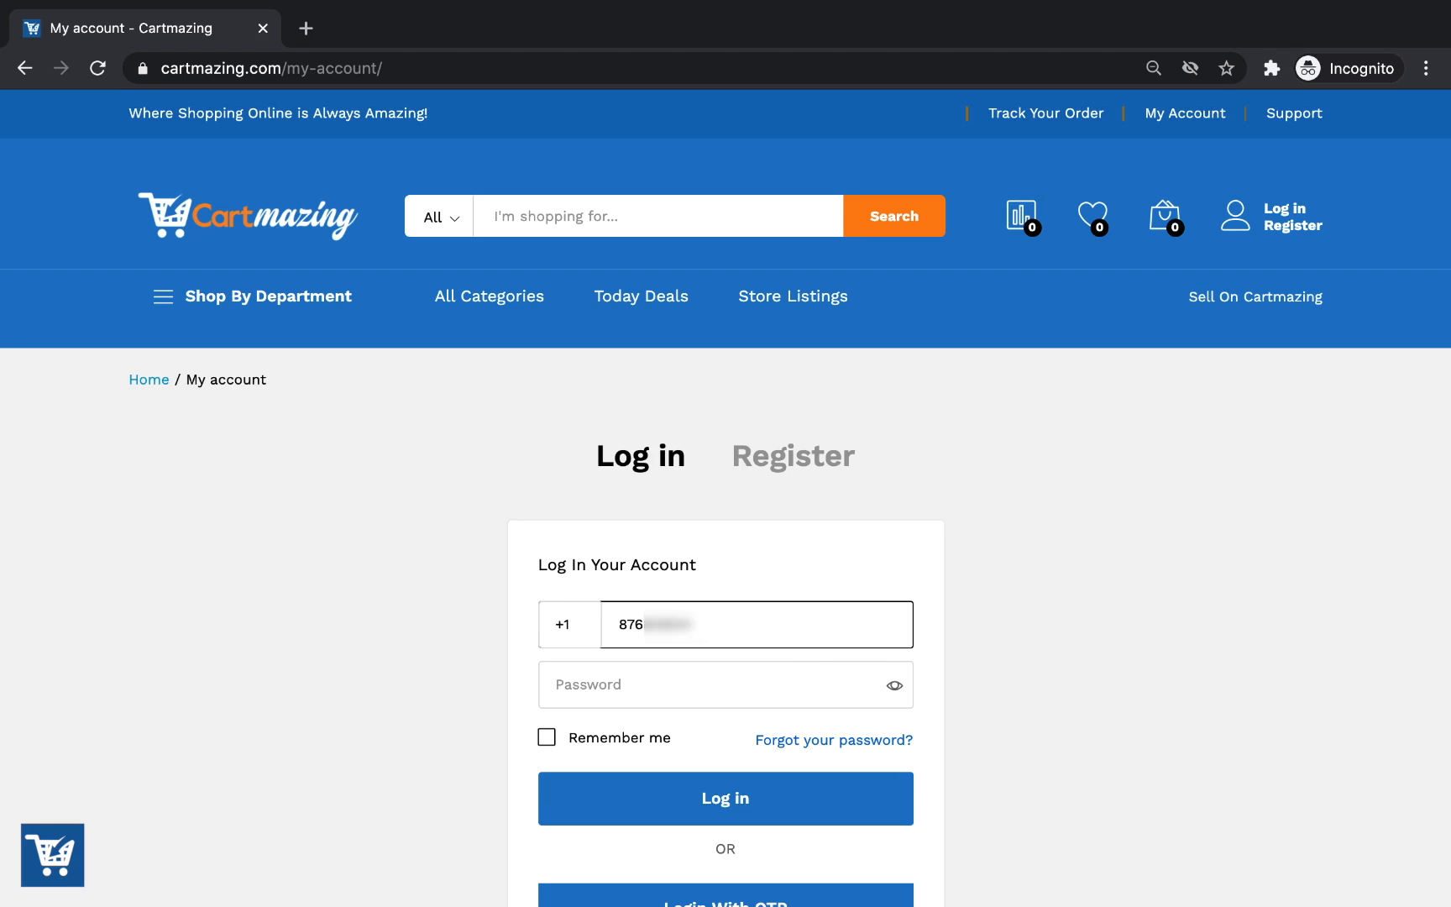
Choose to log in with OTP and complete the traffic-lights captcha.
scroll(750, 680, down, 1)
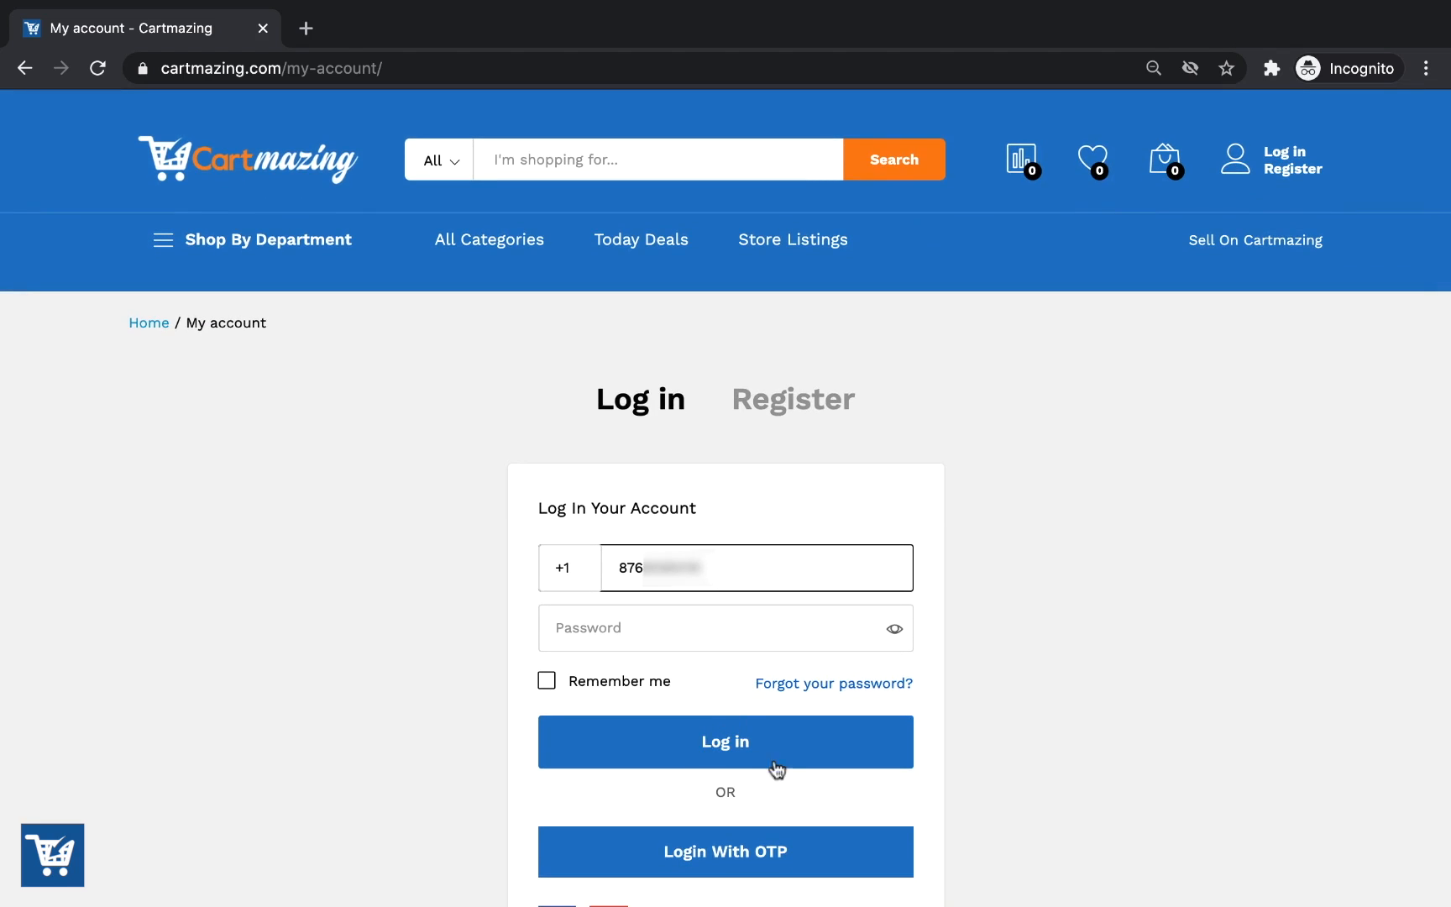
click(757, 852)
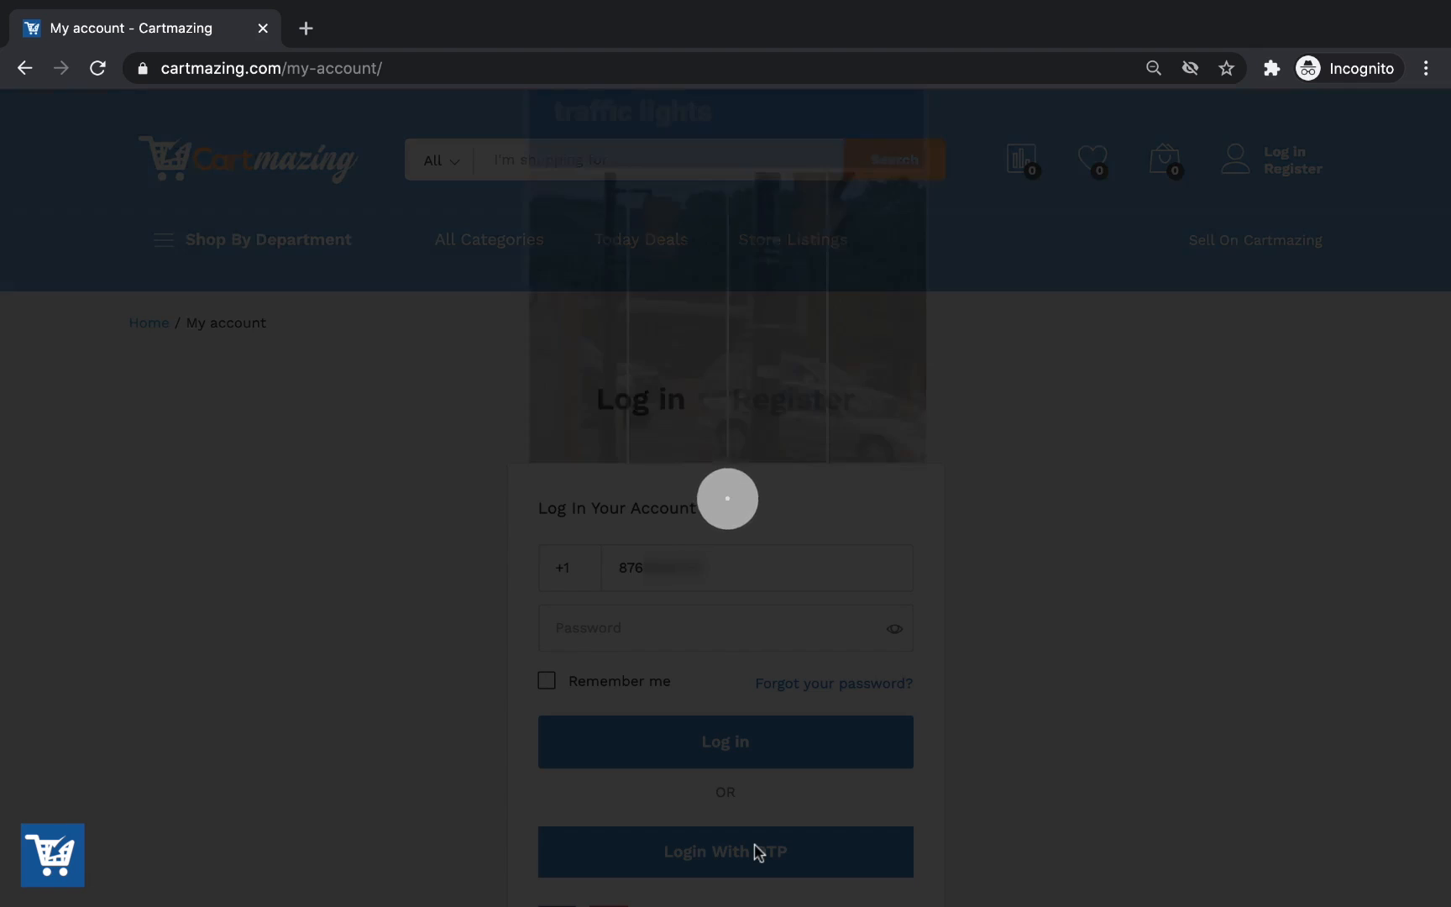
scroll(755, 844, up, 2)
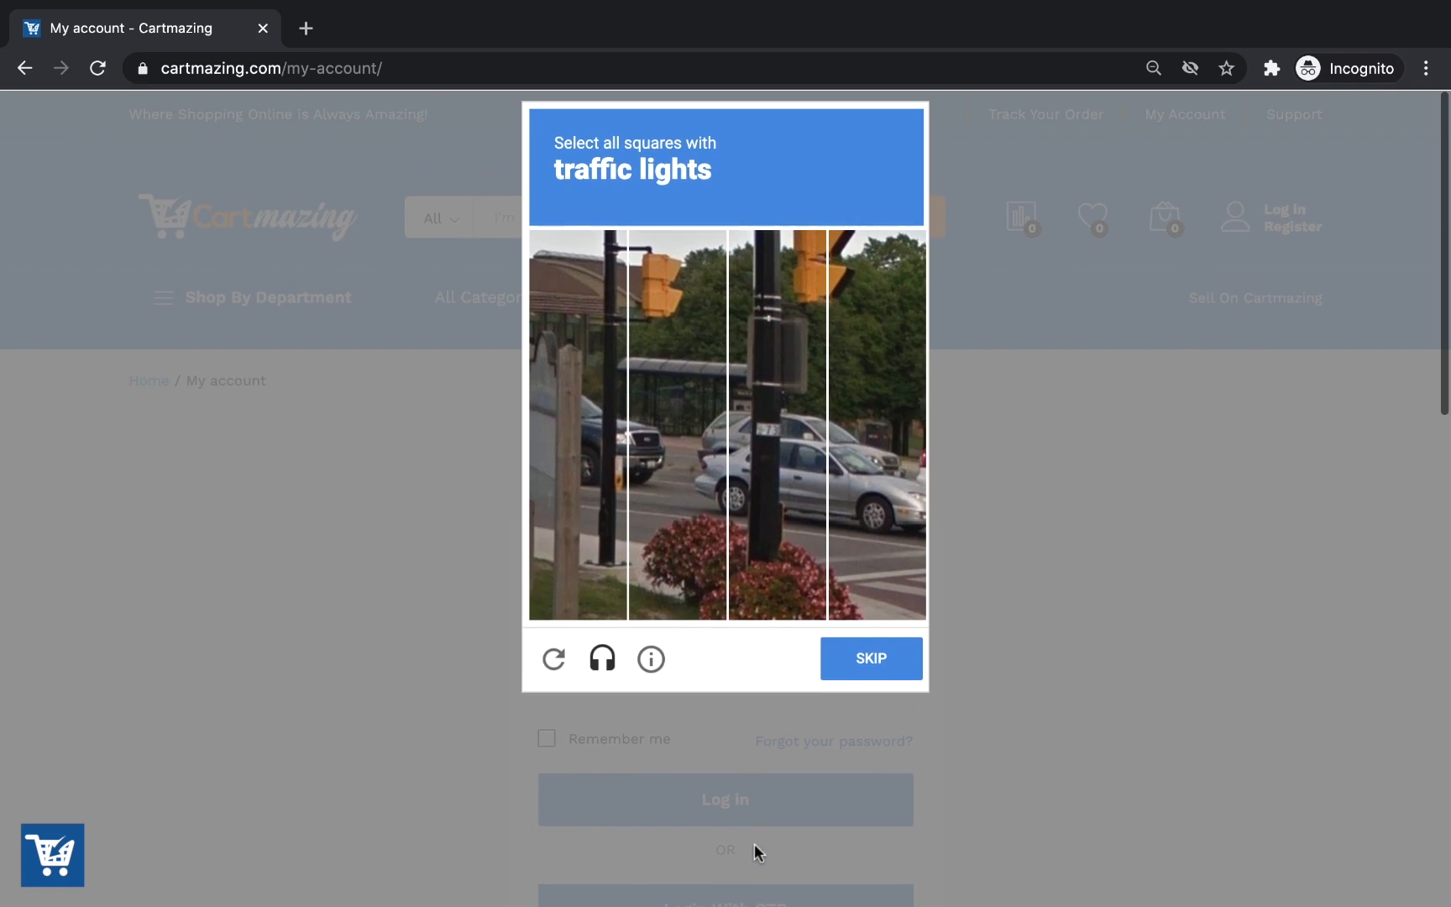
click(660, 318)
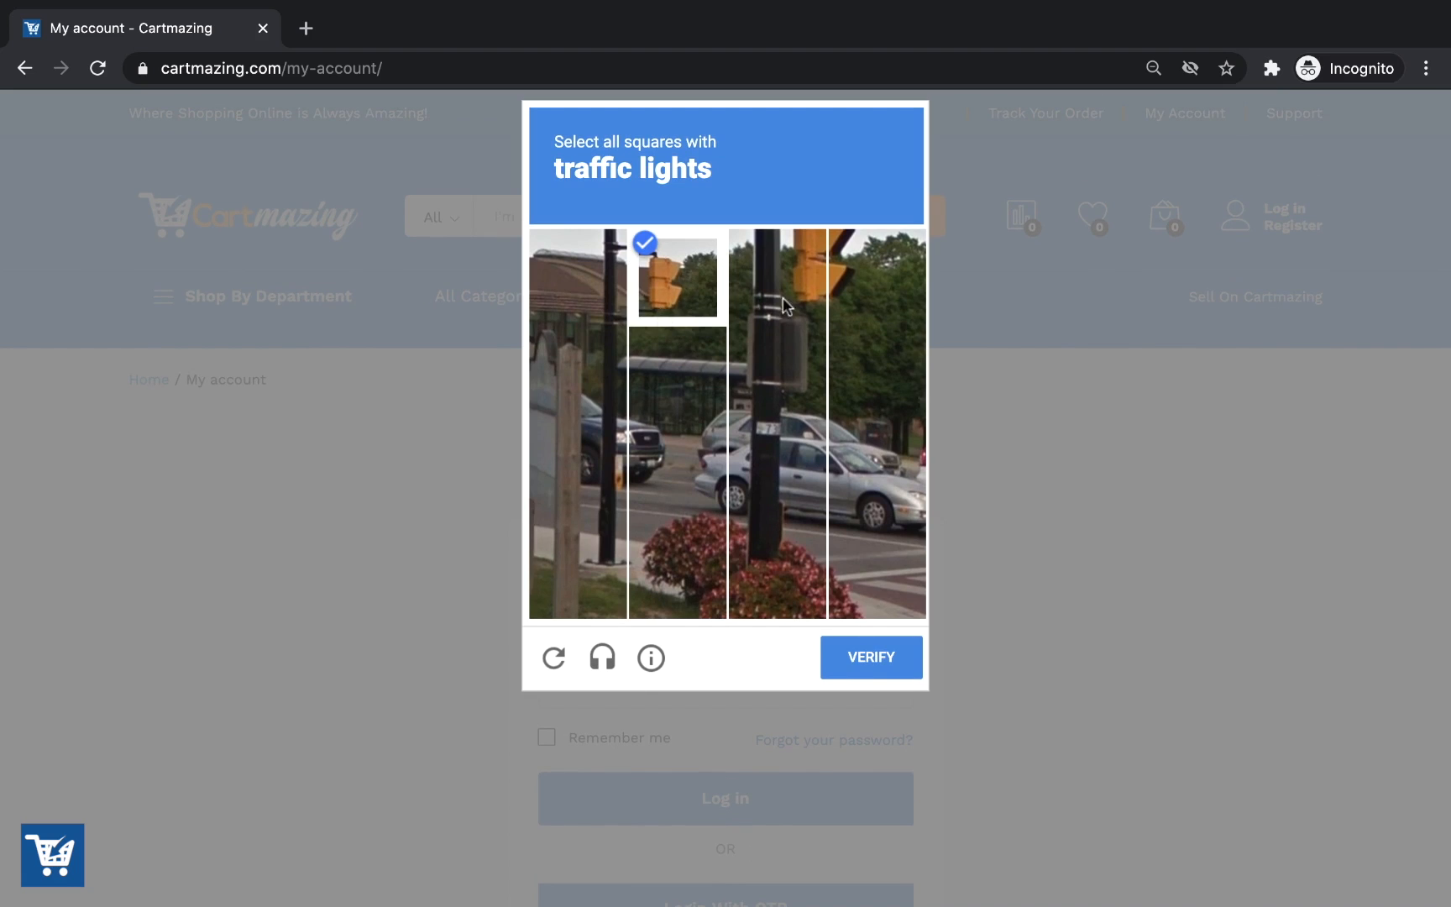
click(777, 281)
click(872, 269)
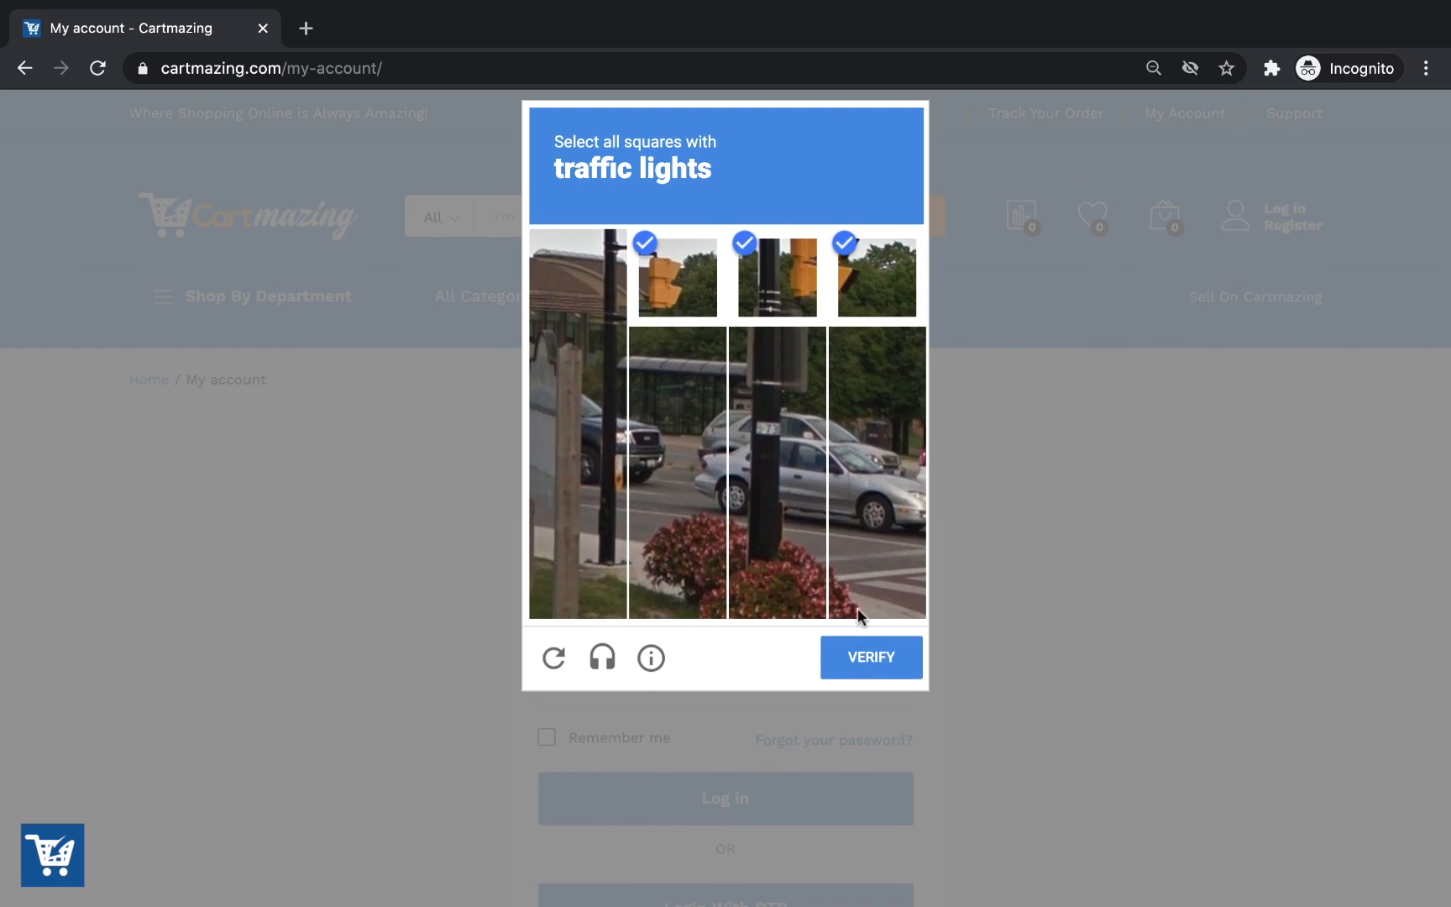
click(869, 648)
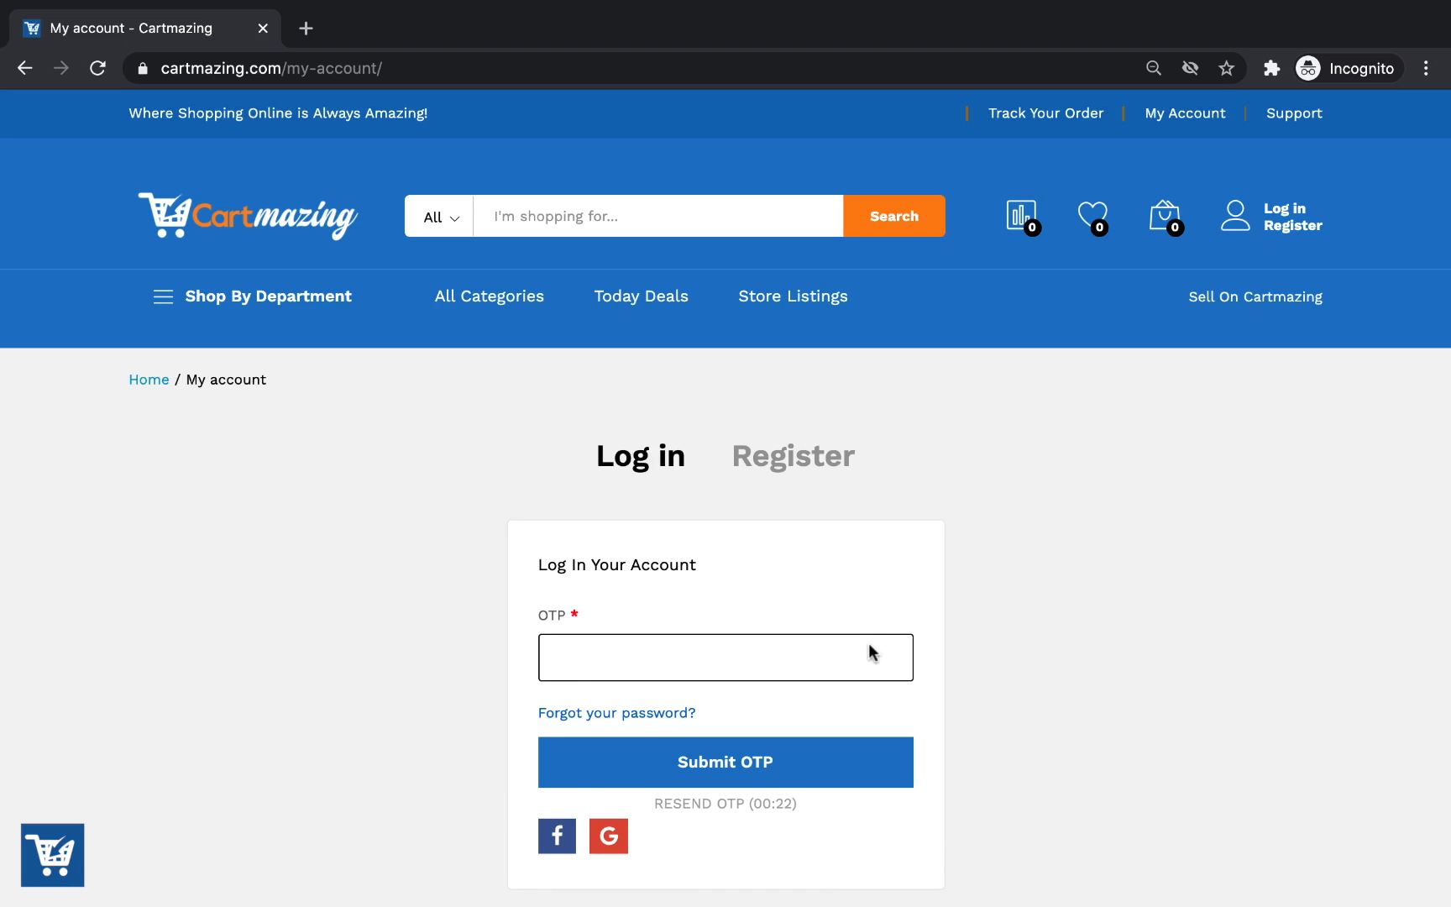
Enter the one-time verification code and submit it.
click(858, 760)
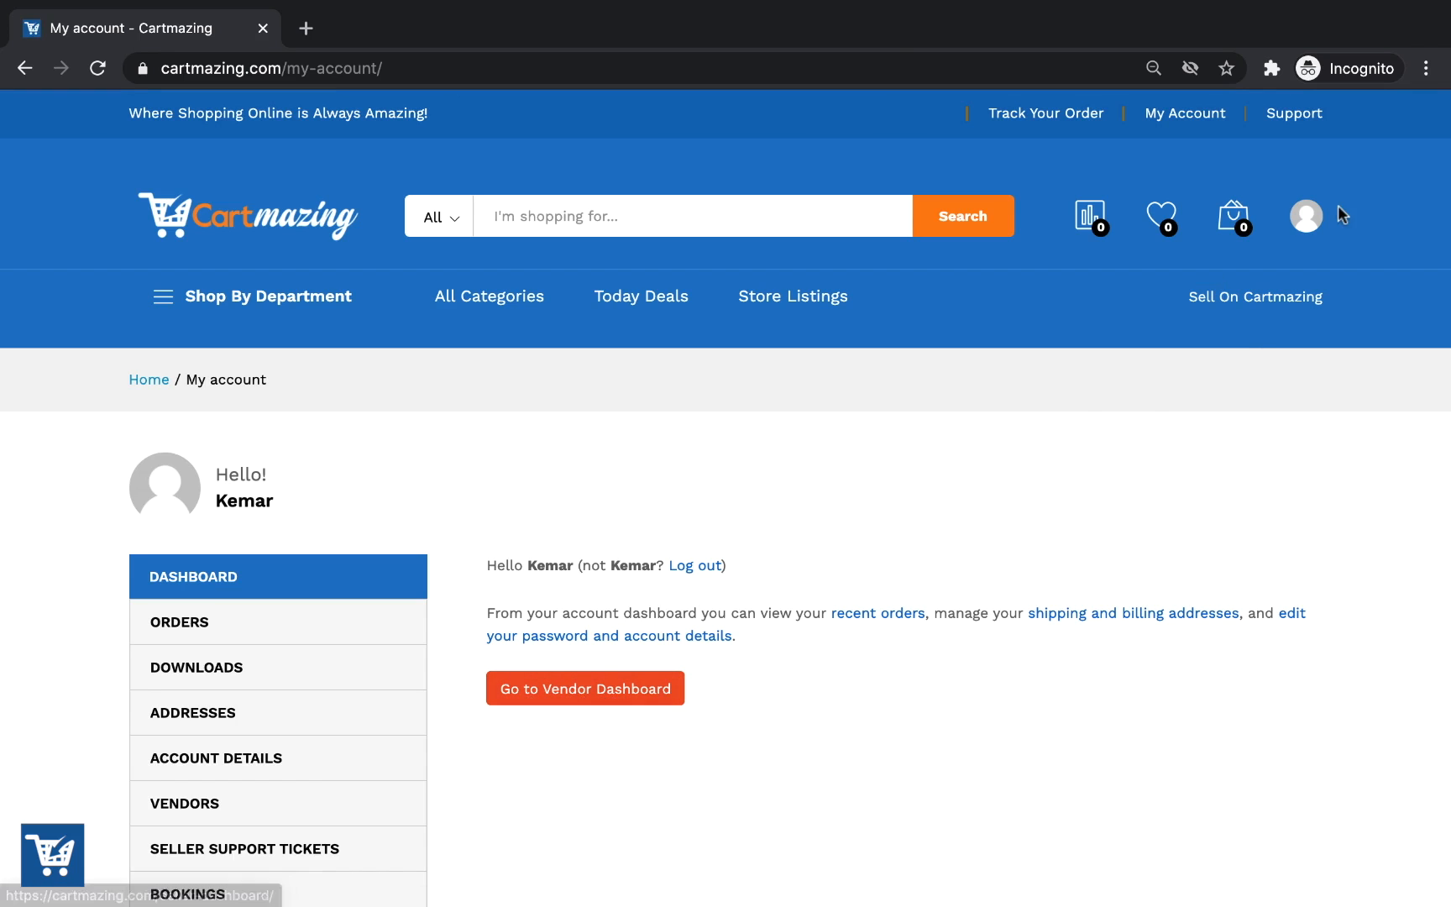
Open the seller dashboard from the account menu and go to its Products section.
mouse_move(1307, 218)
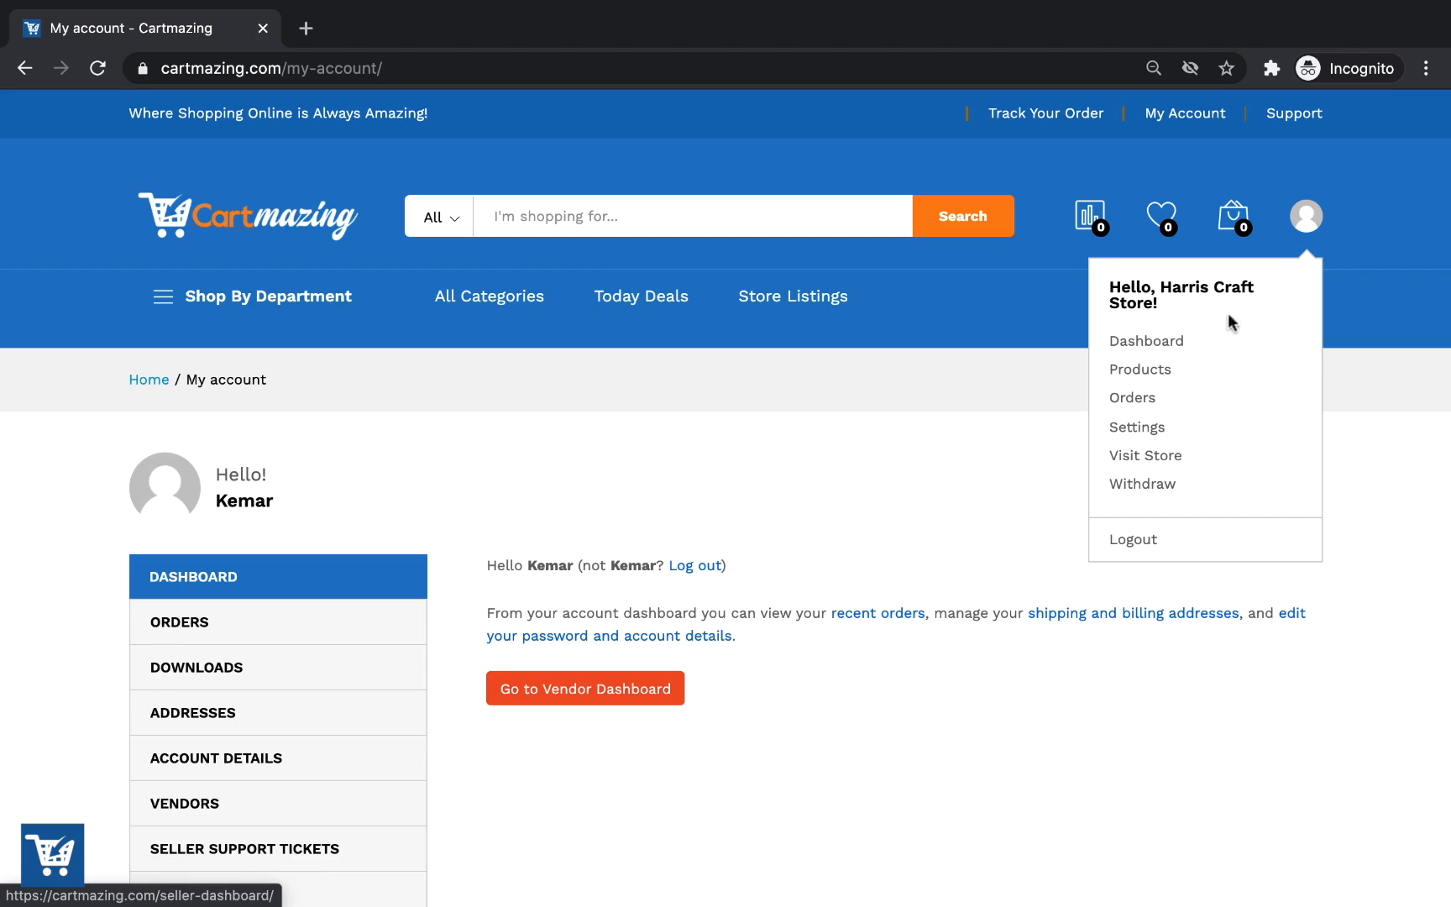
click(1158, 346)
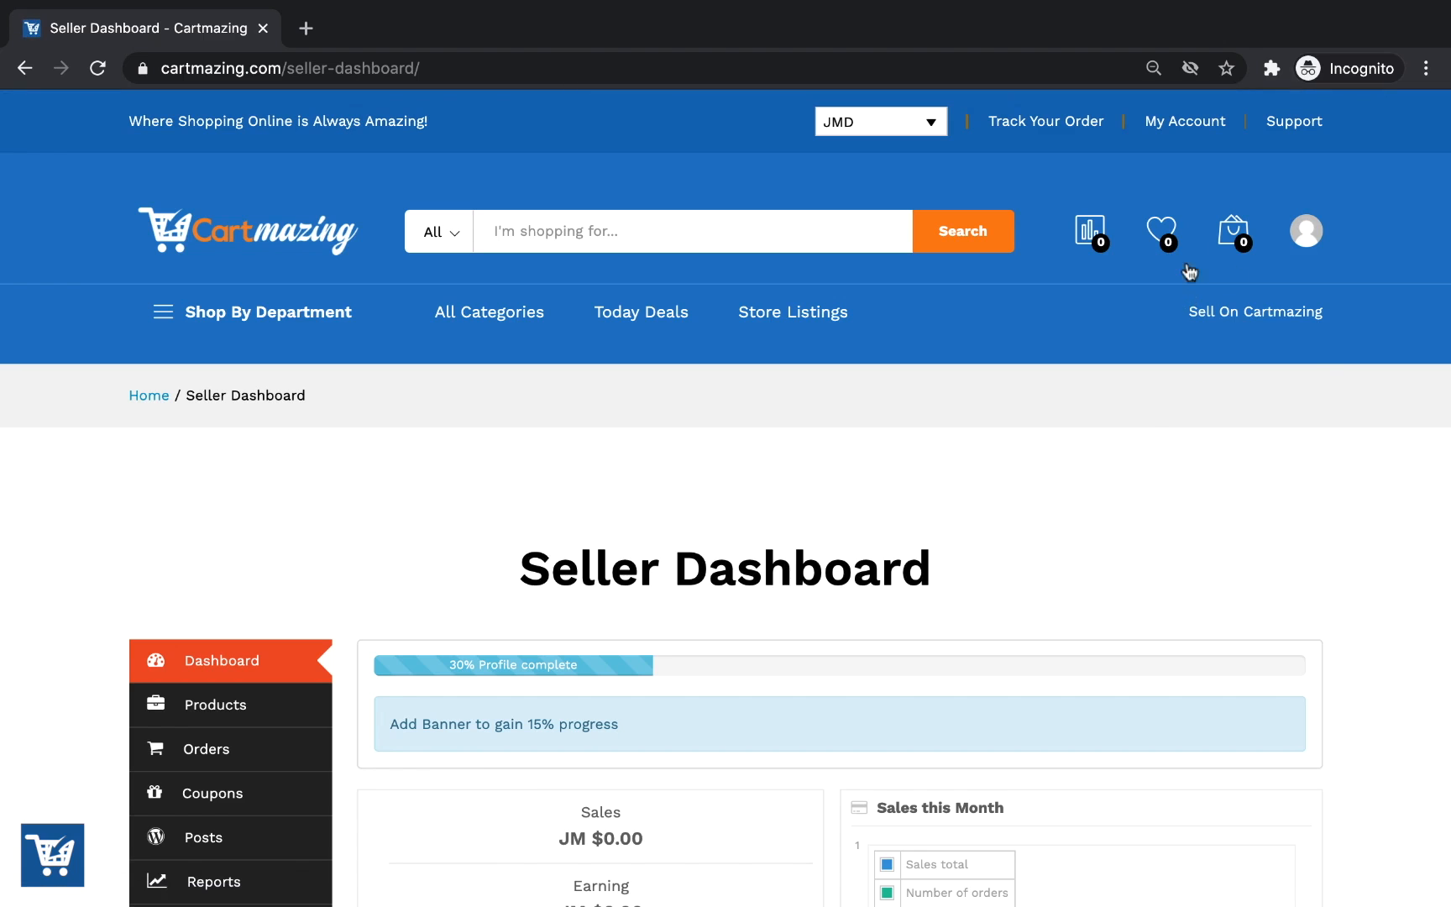
mouse_move(1310, 233)
scroll(1312, 606, down, 2)
scroll(1312, 603, down, 2)
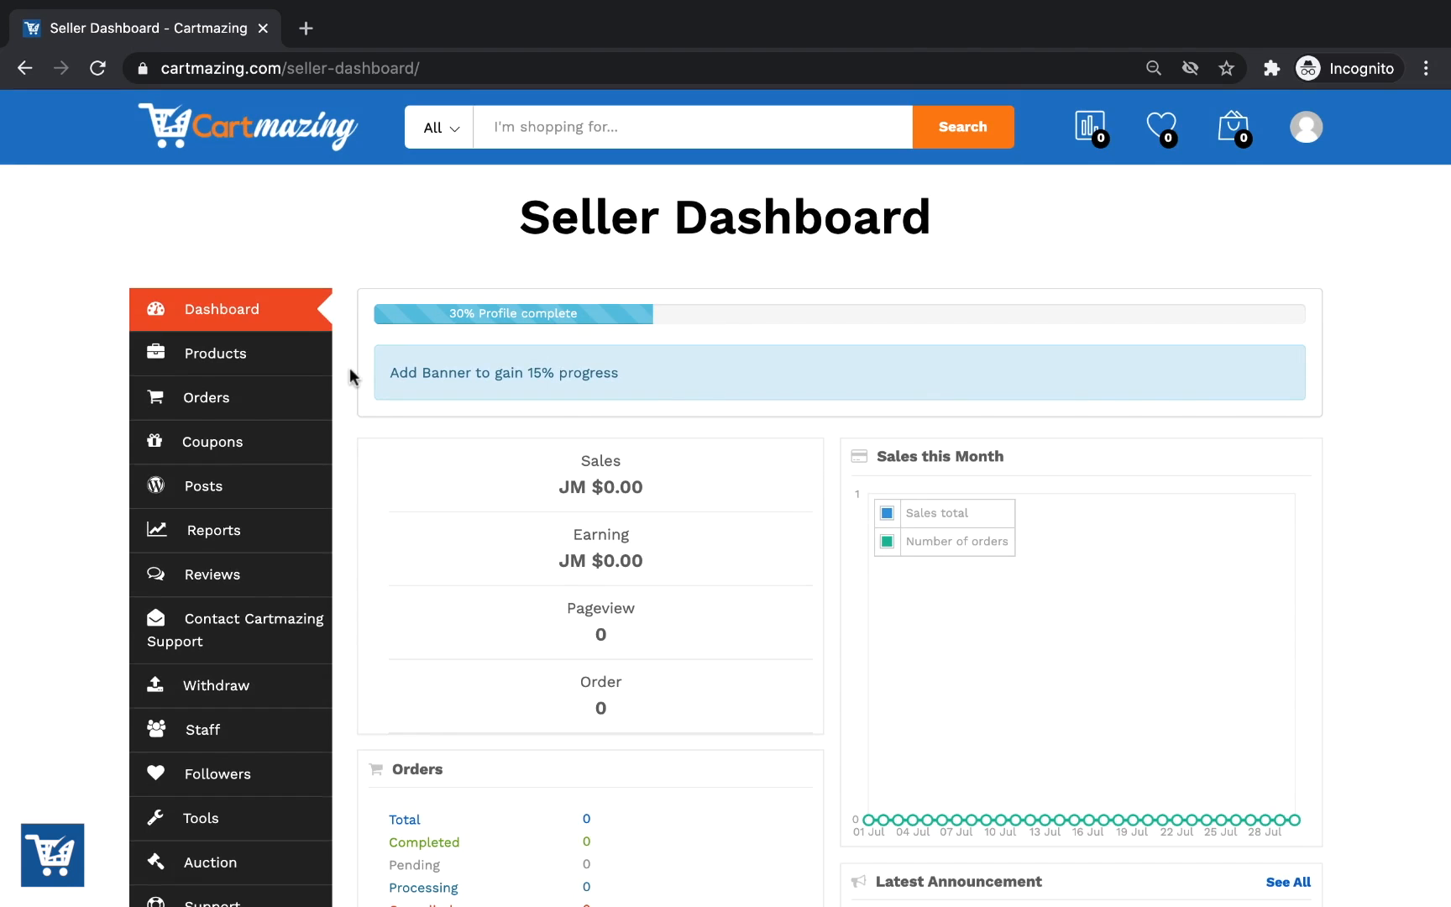
click(234, 363)
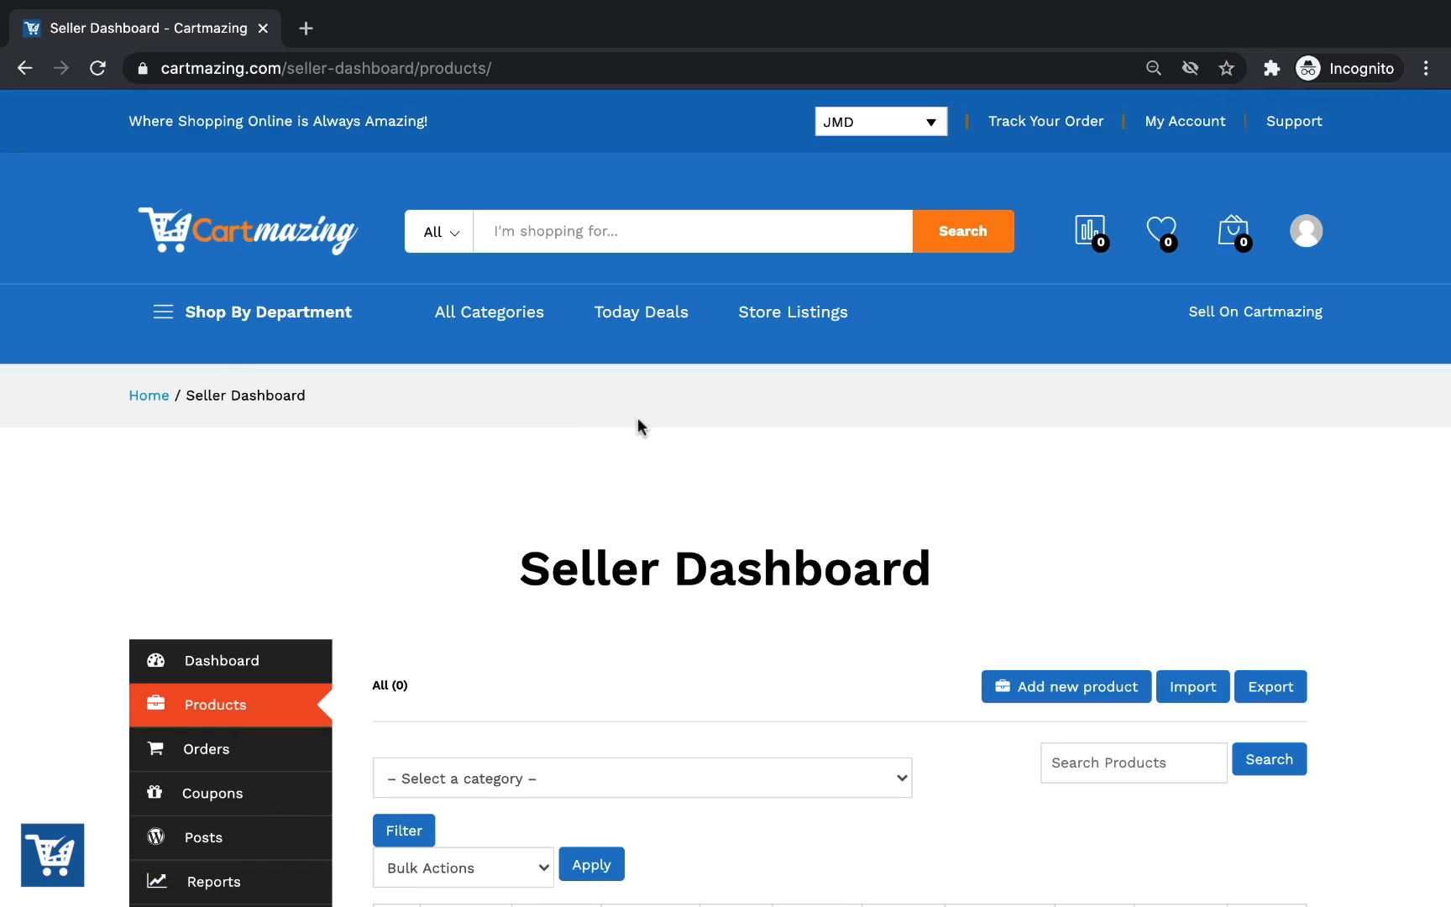
Start a new product and paste the name Jamaican Waving Flag Medal Pendant with Wood Bead Color Disc Necklace.
click(1083, 689)
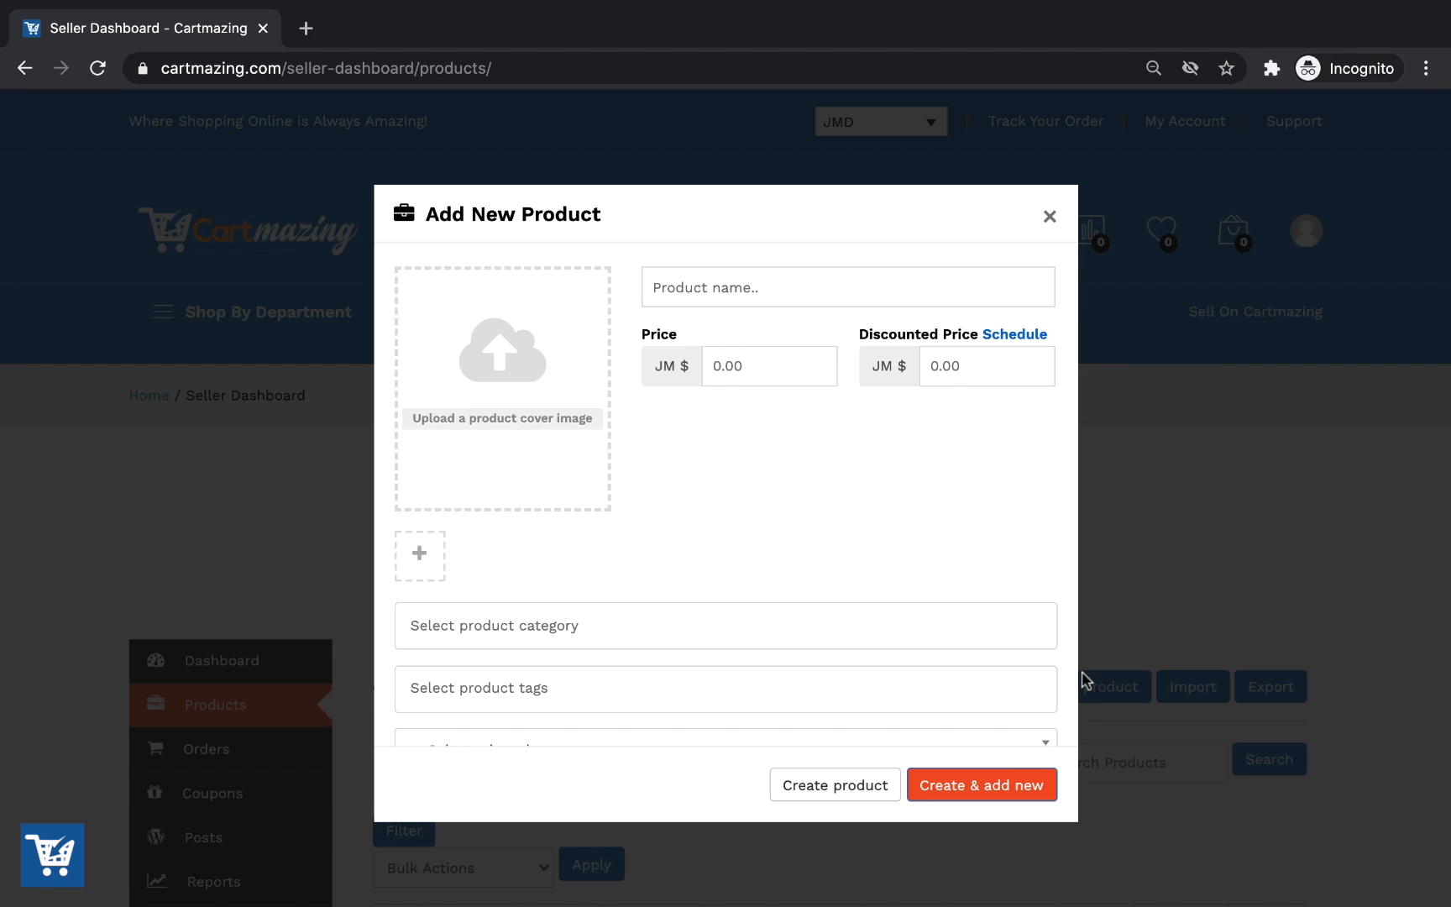
click(678, 282)
key(ctrl+v)
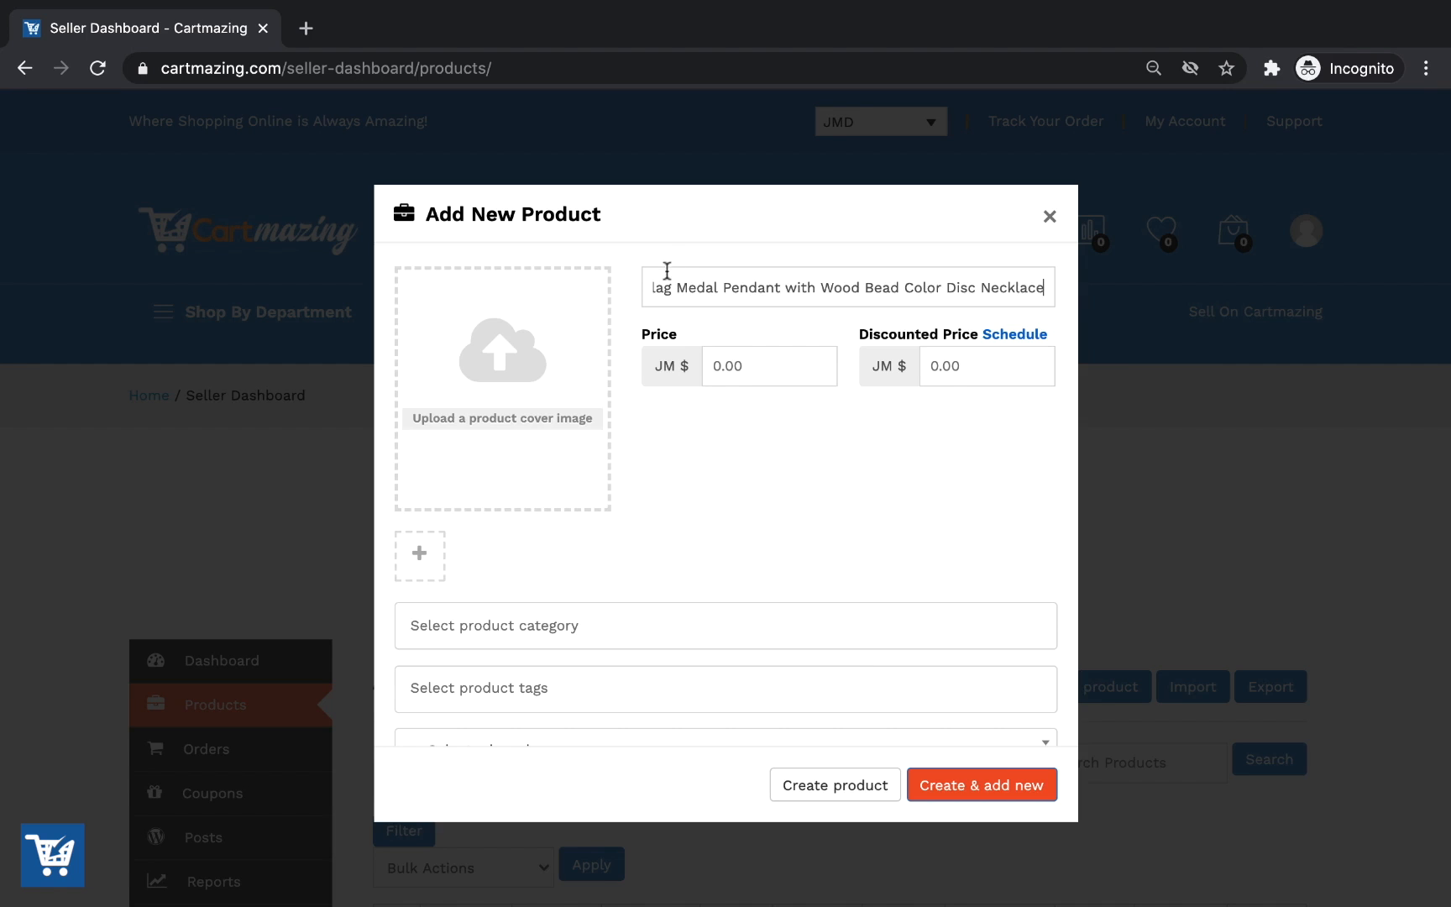
Set the product price to 1000 and the discounted price to 800 JM $.
click(710, 353)
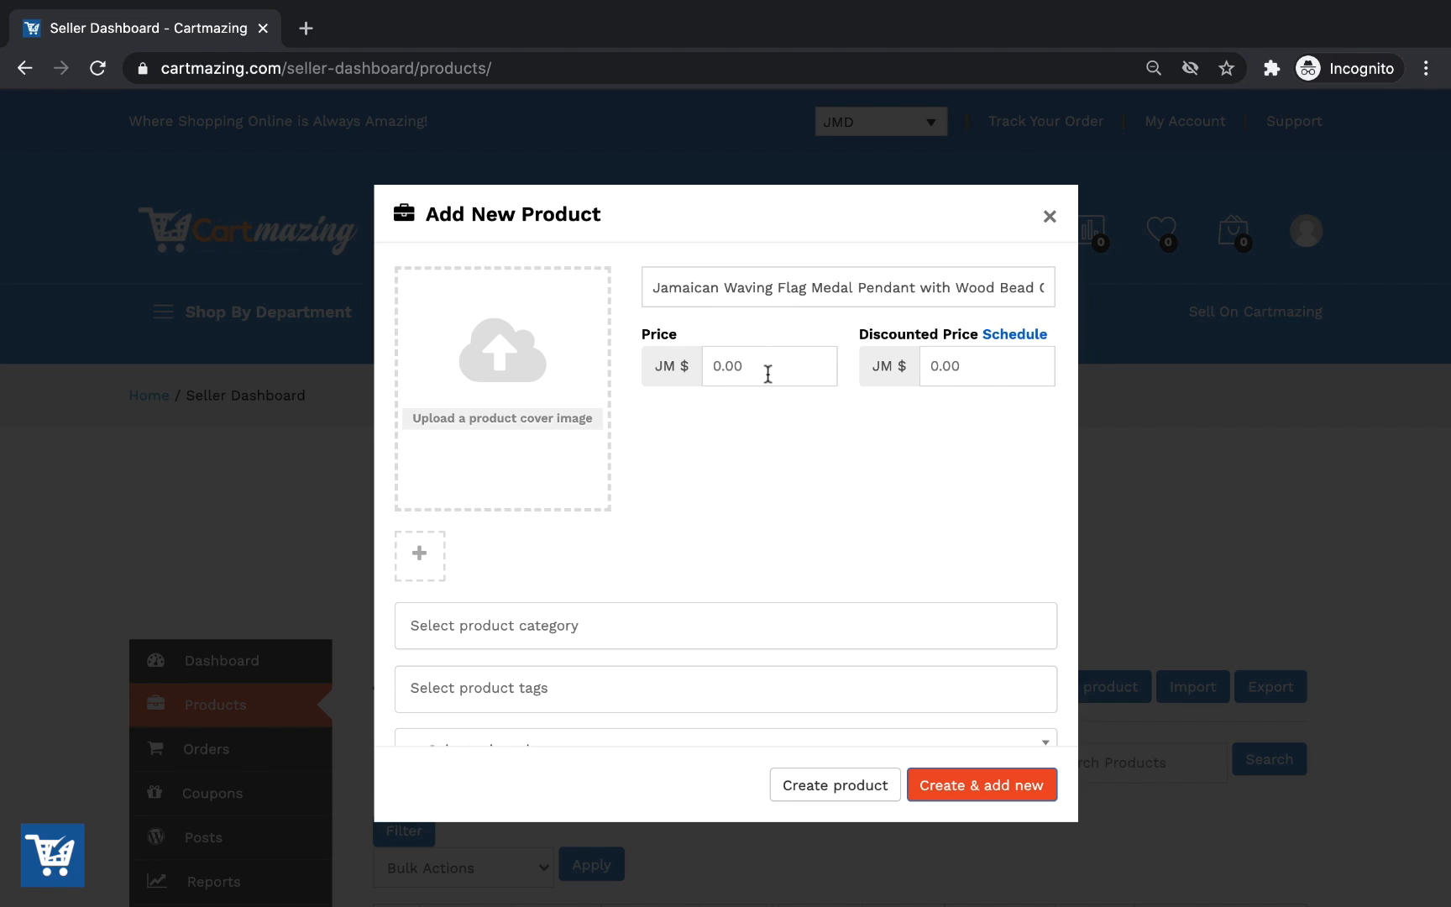
text(1000)
text(8)
text(00)
Upload waving-flag-2.jpg and set it as the product cover image.
click(508, 418)
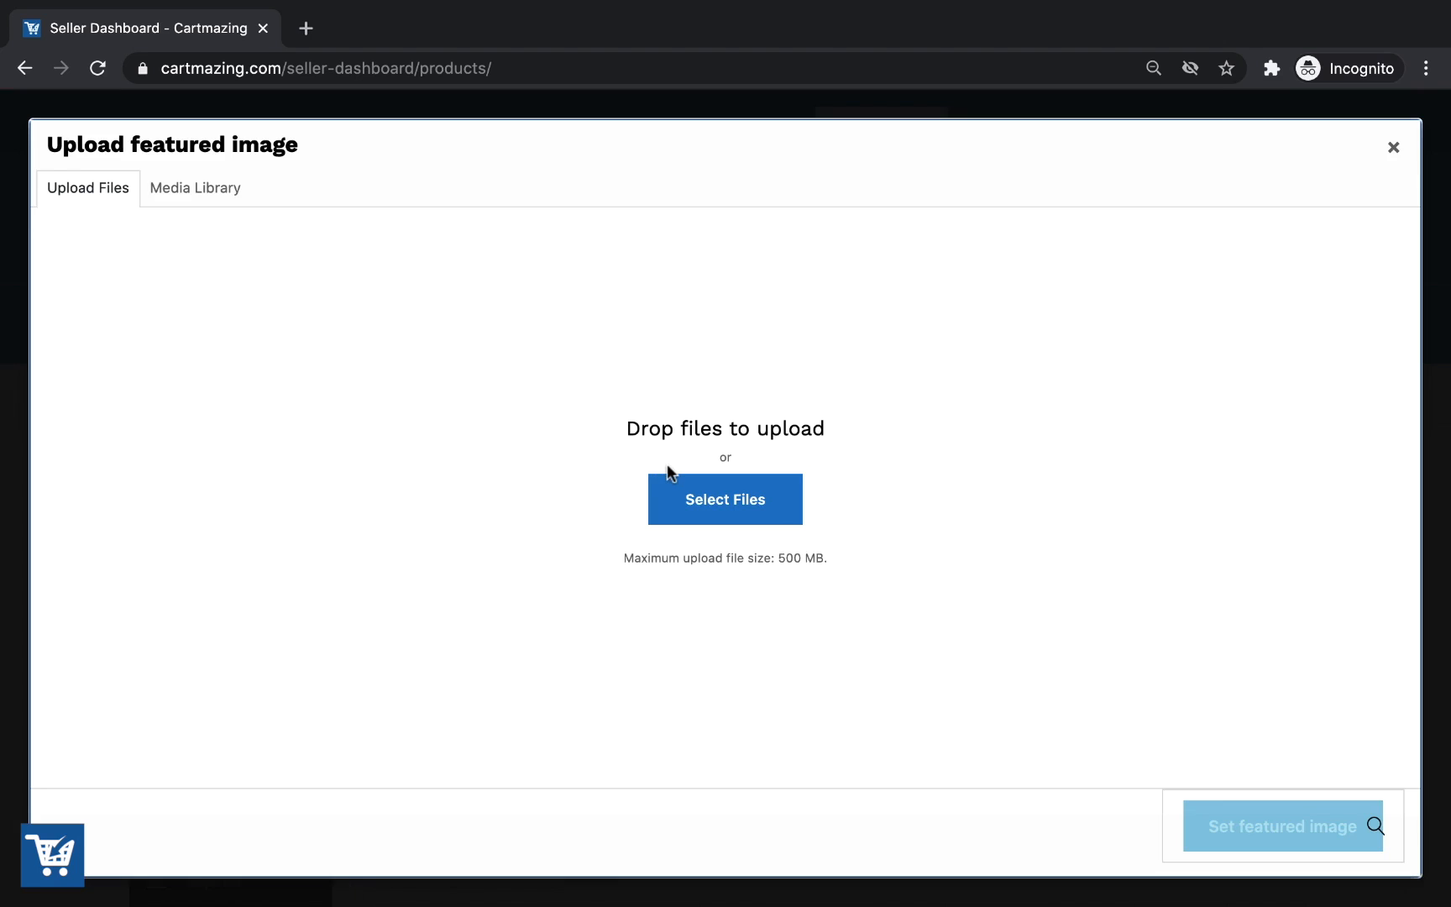
click(682, 487)
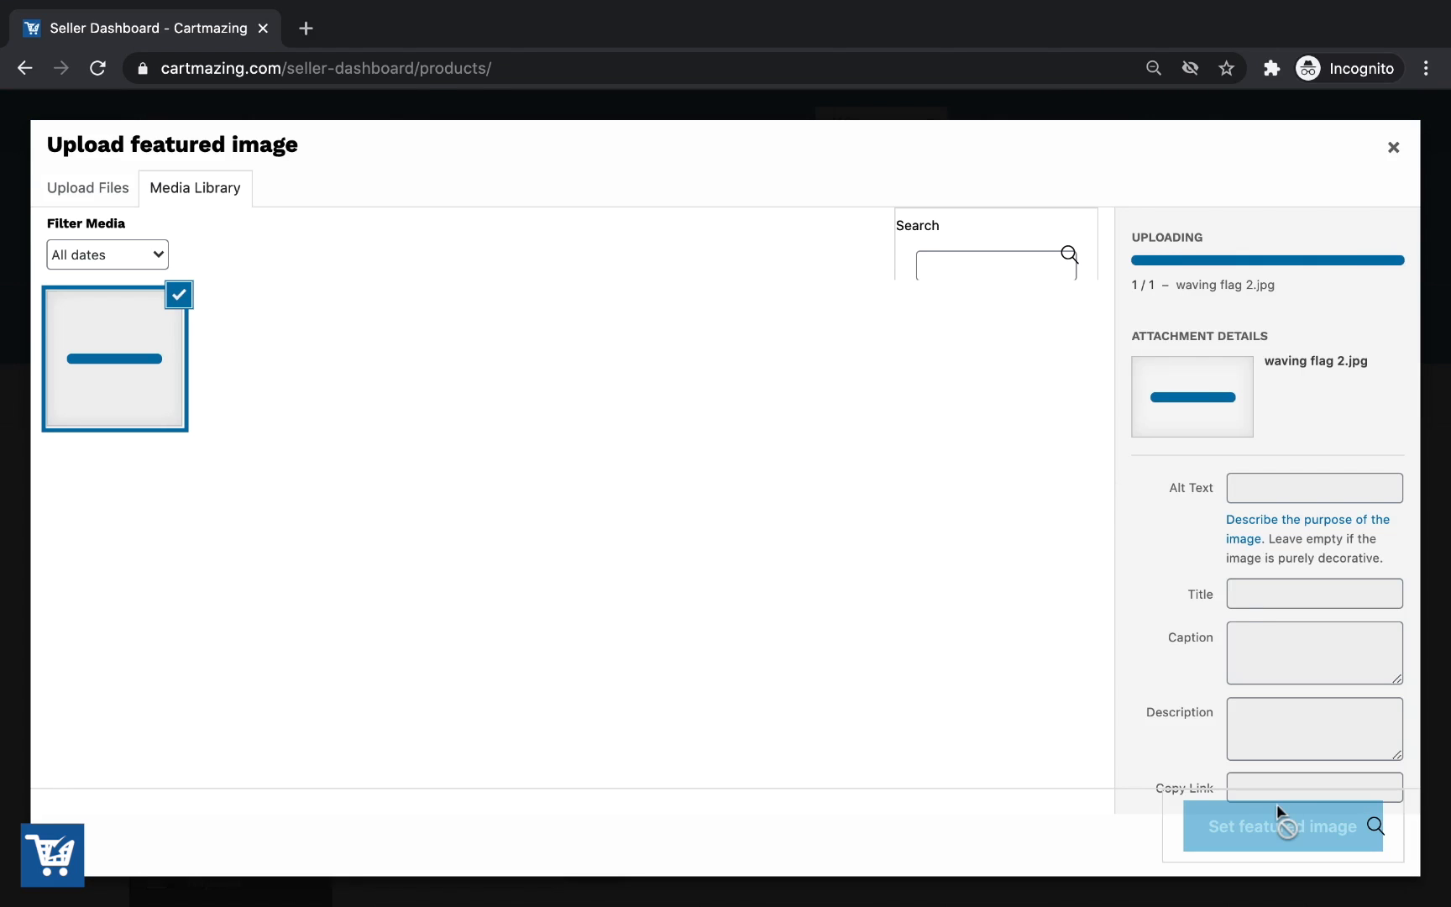
scroll(1246, 621, down, 1)
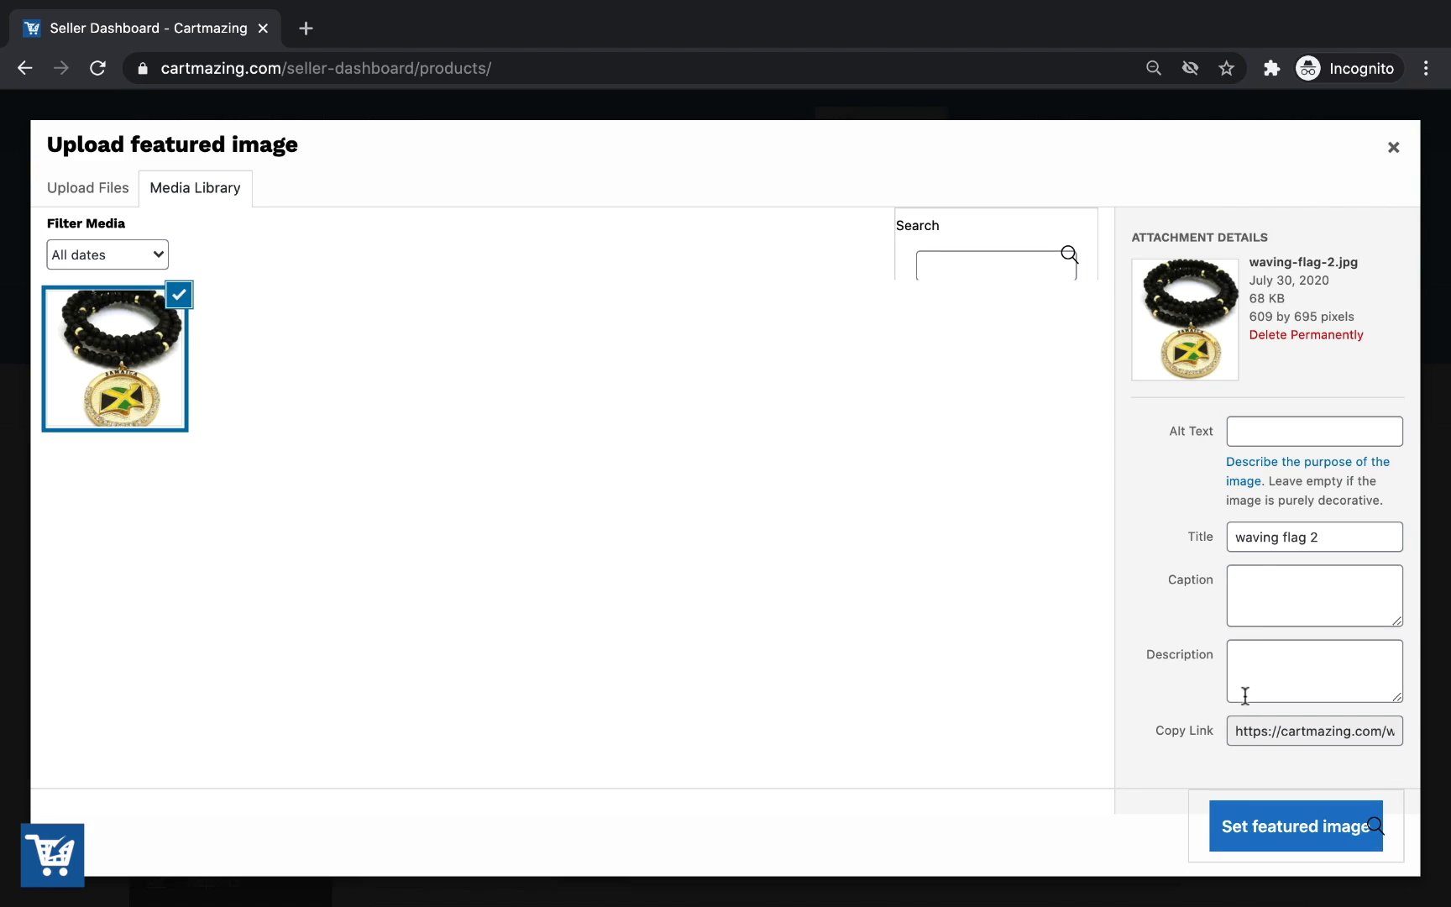
click(1243, 828)
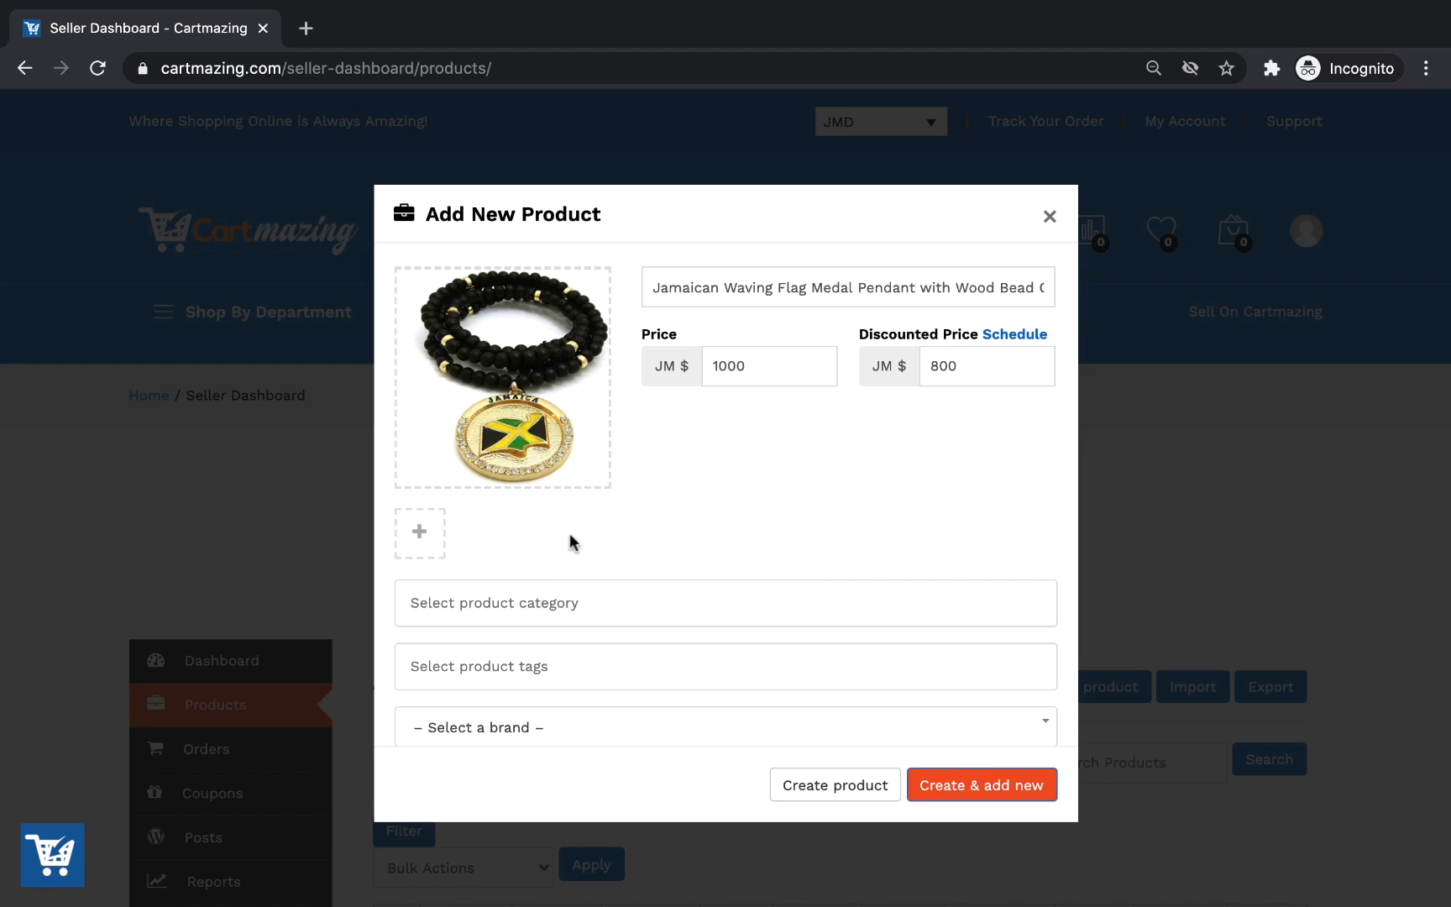
Upload waving-flag1.jpg and add it to the product gallery.
click(421, 536)
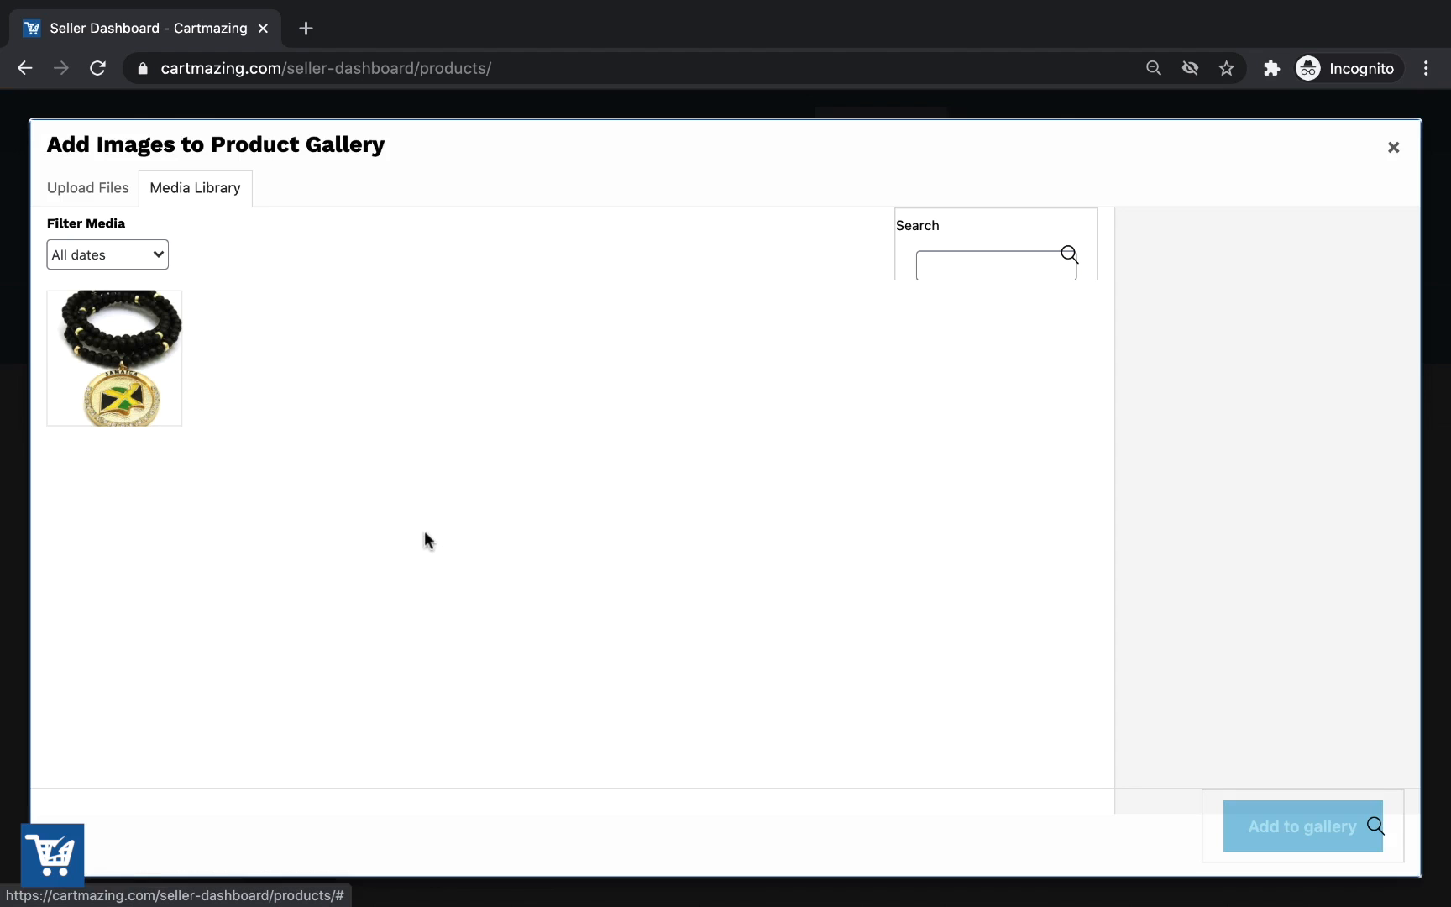
click(89, 188)
click(702, 498)
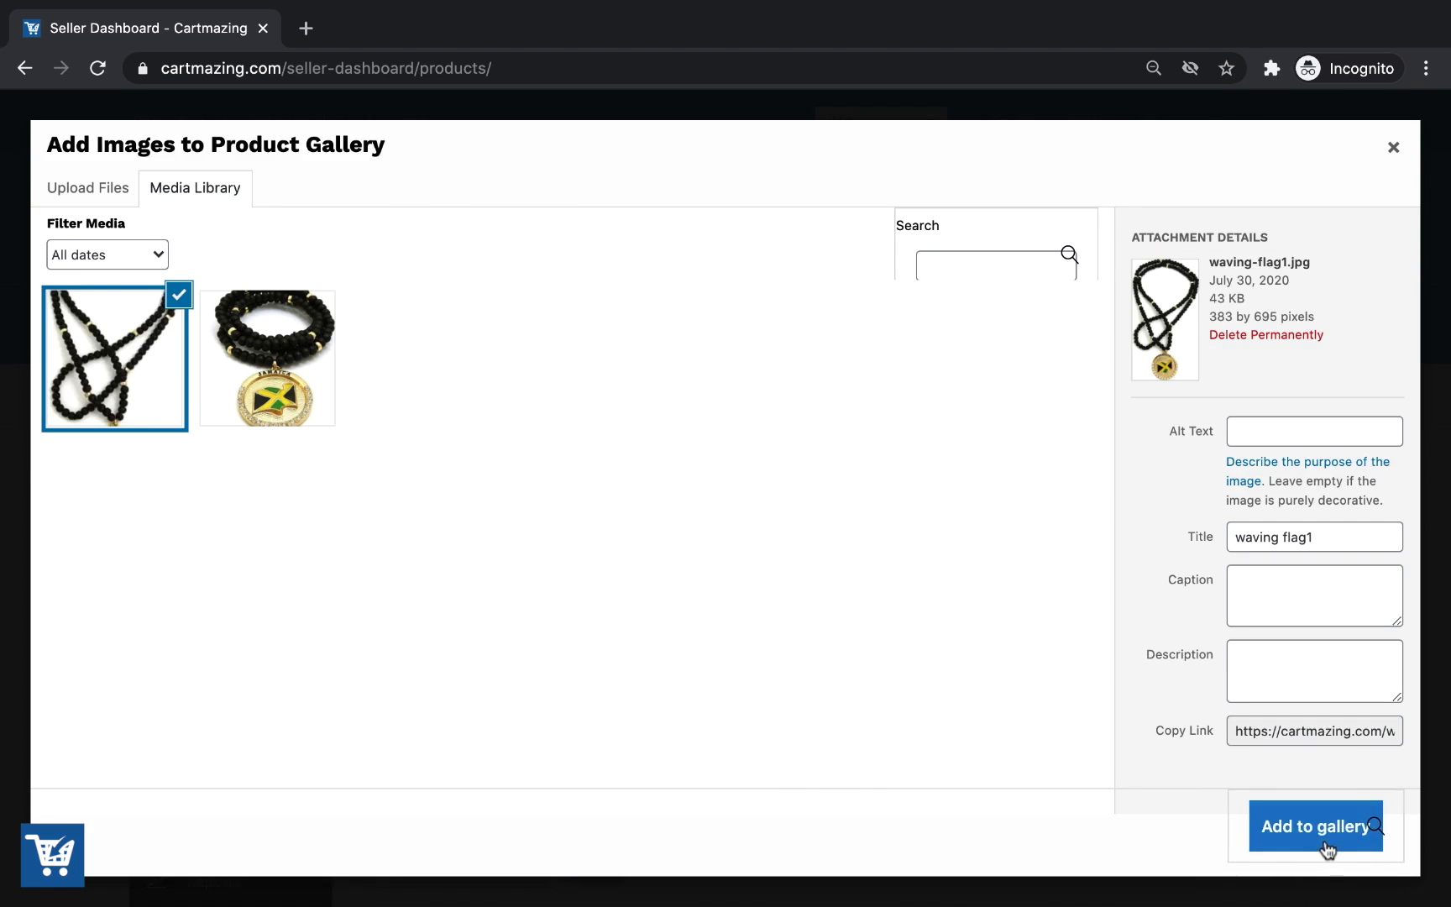
click(1325, 841)
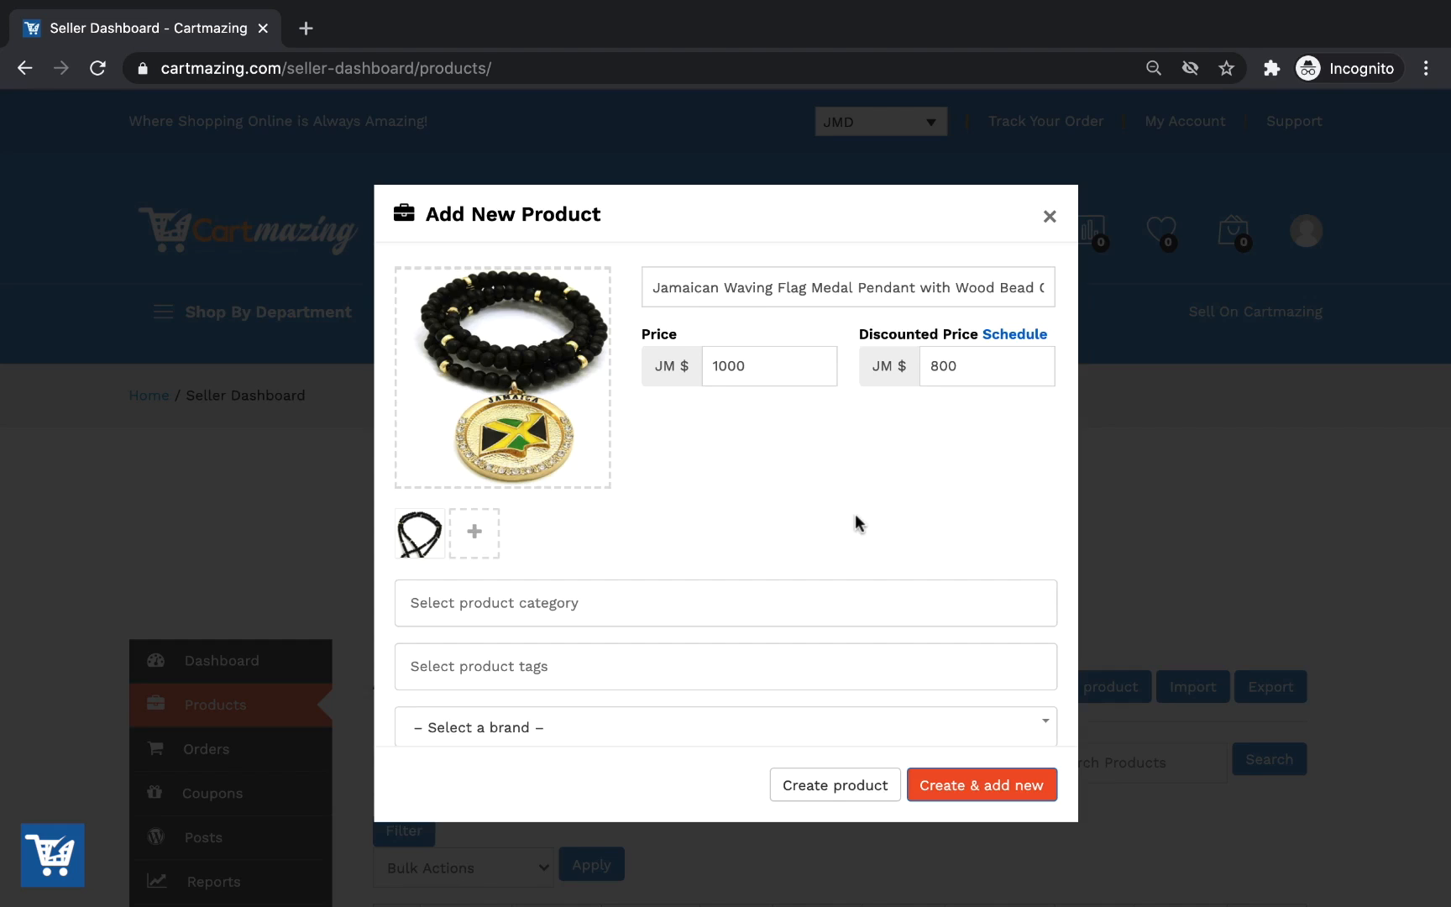
Set the product category to Jewelry.
scroll(855, 519, down, 2)
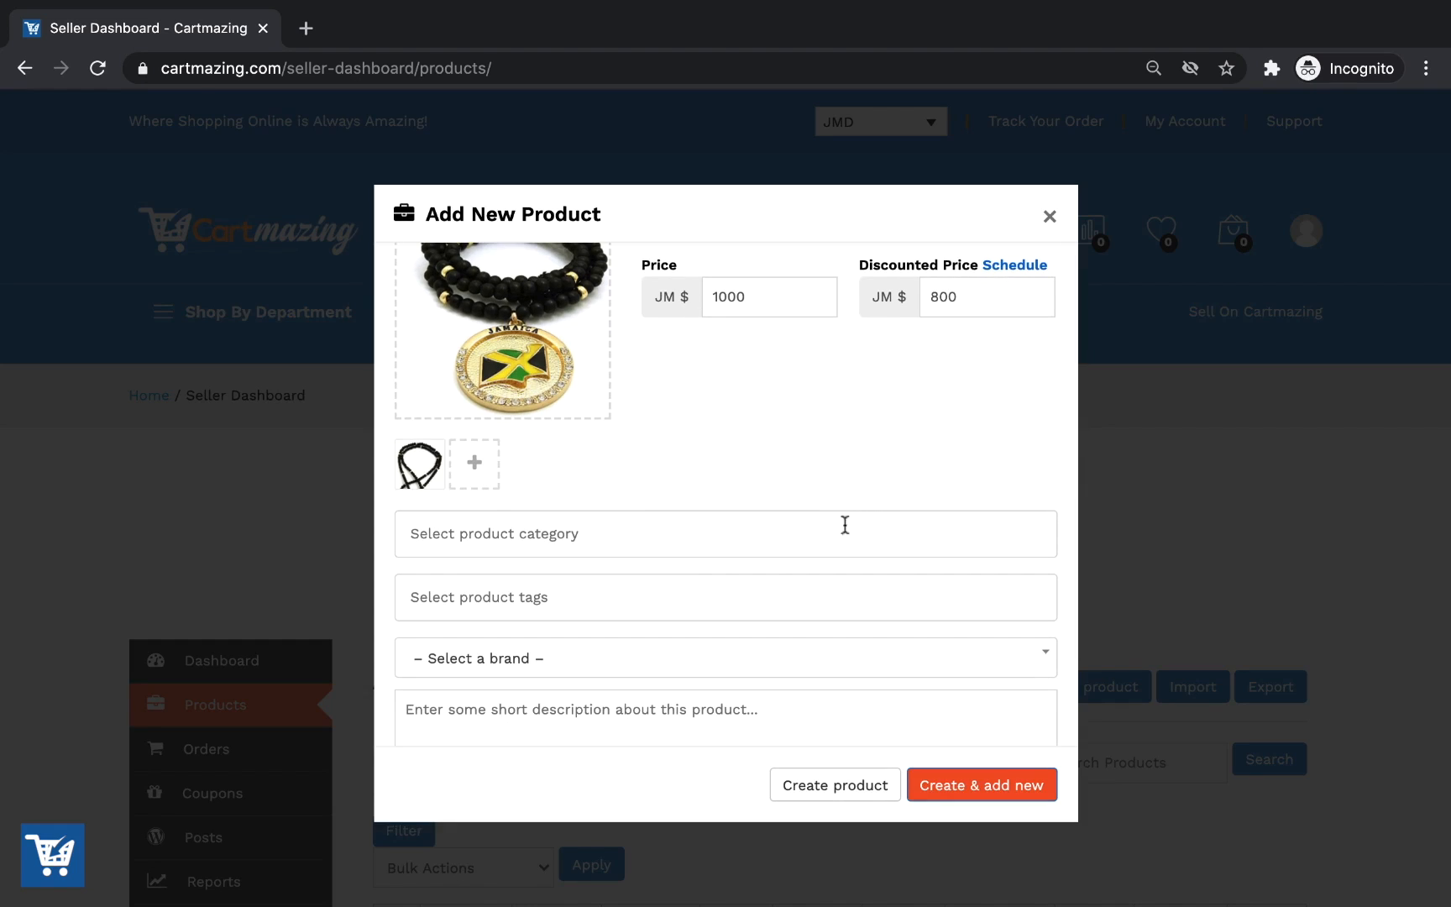
click(833, 528)
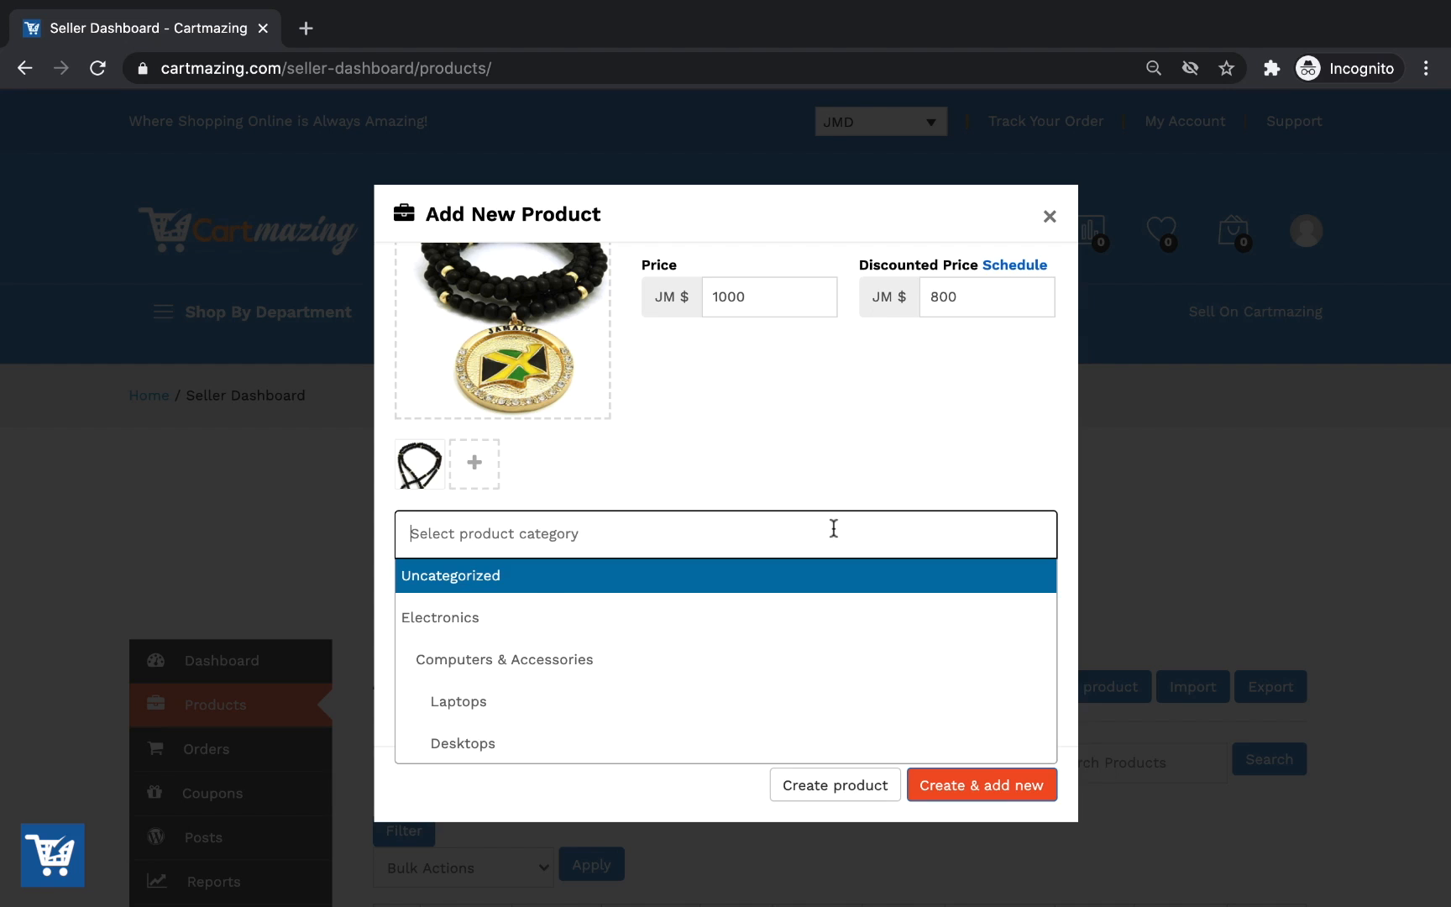
text(chain)
key(BackSpace)
key(BackSpace)
key(BackSpace)
key(BackSpace)
key(BackSpace)
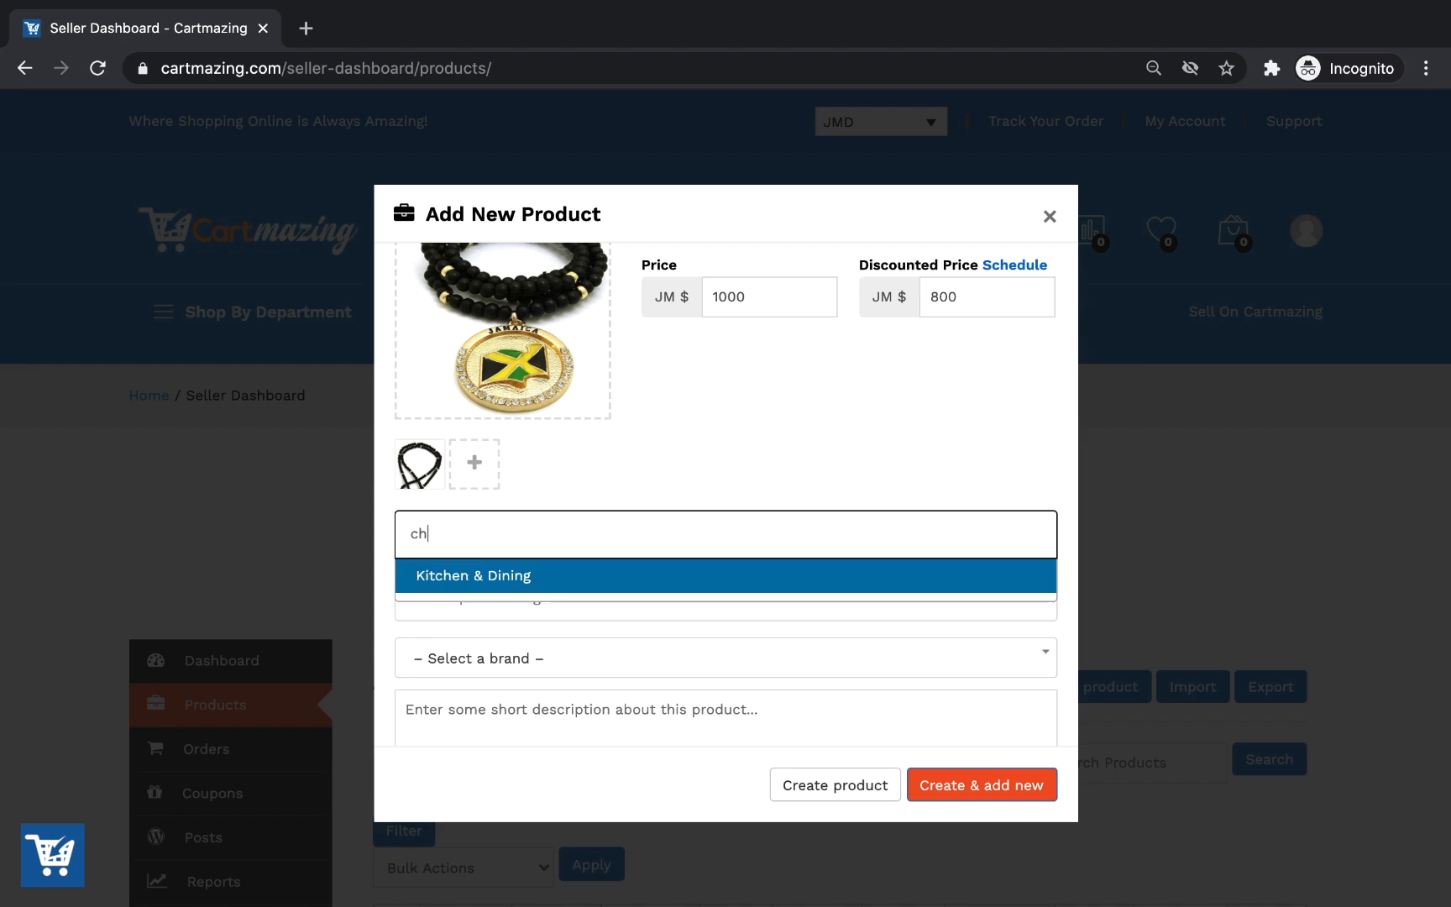
text(jewe)
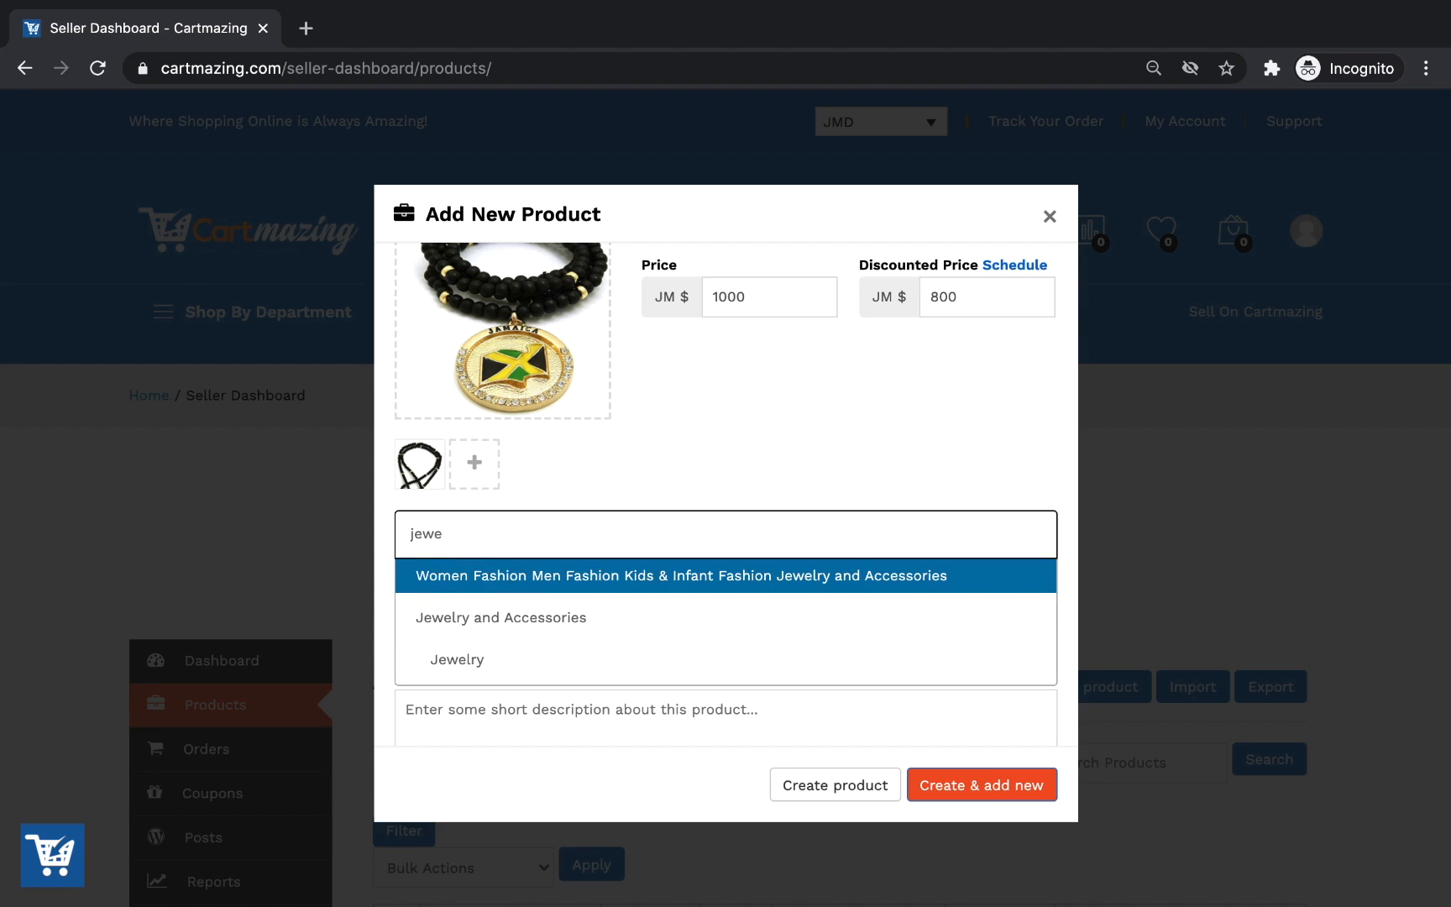
click(647, 659)
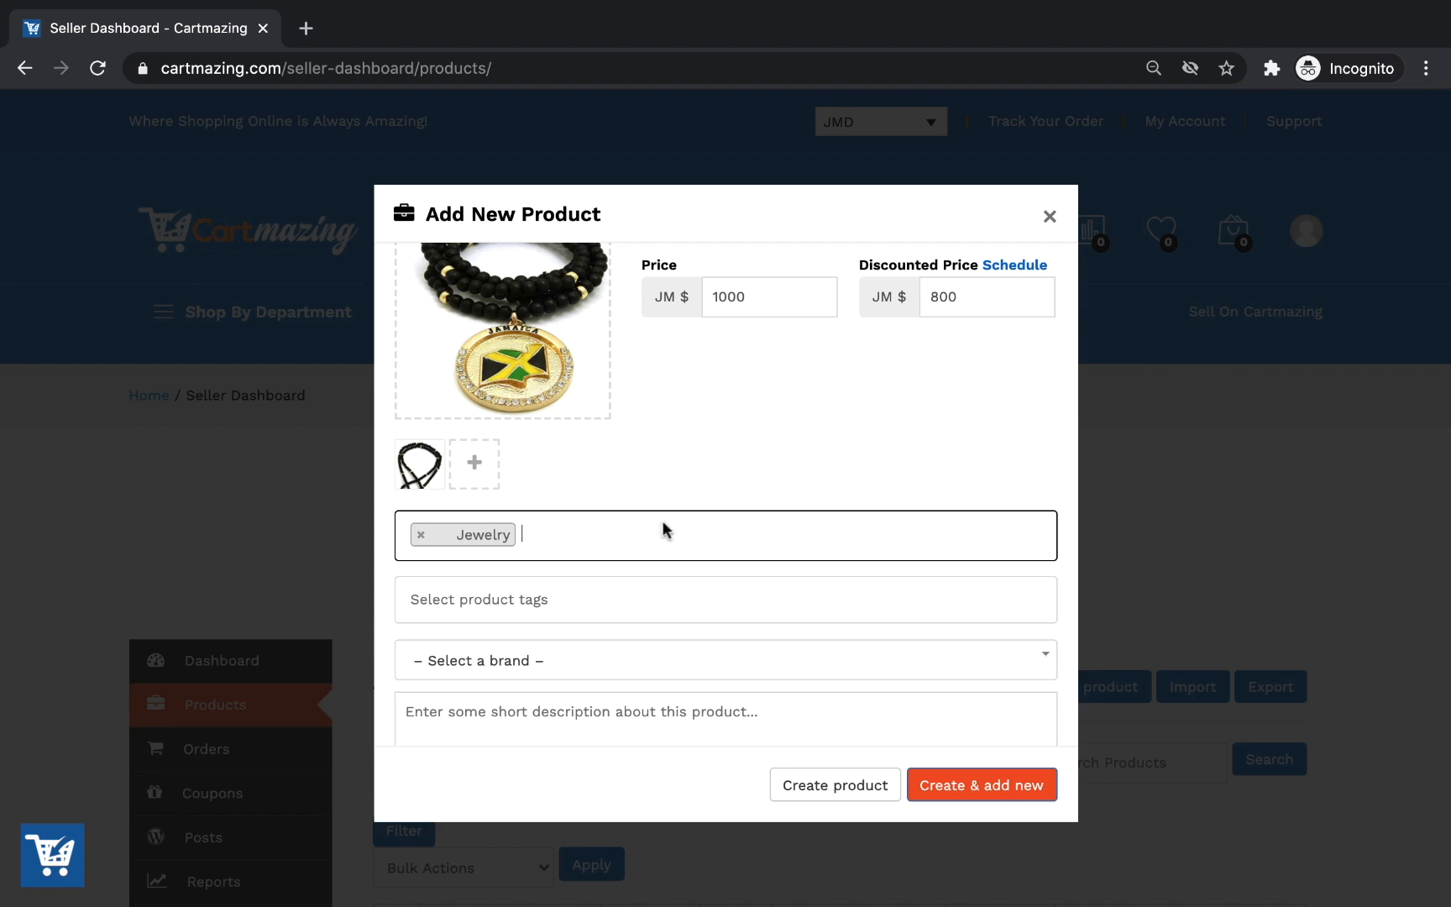
Add the product tags jamaica and pendant.
scroll(671, 500, down, 1)
scroll(639, 526, up, 1)
scroll(639, 527, up, 2)
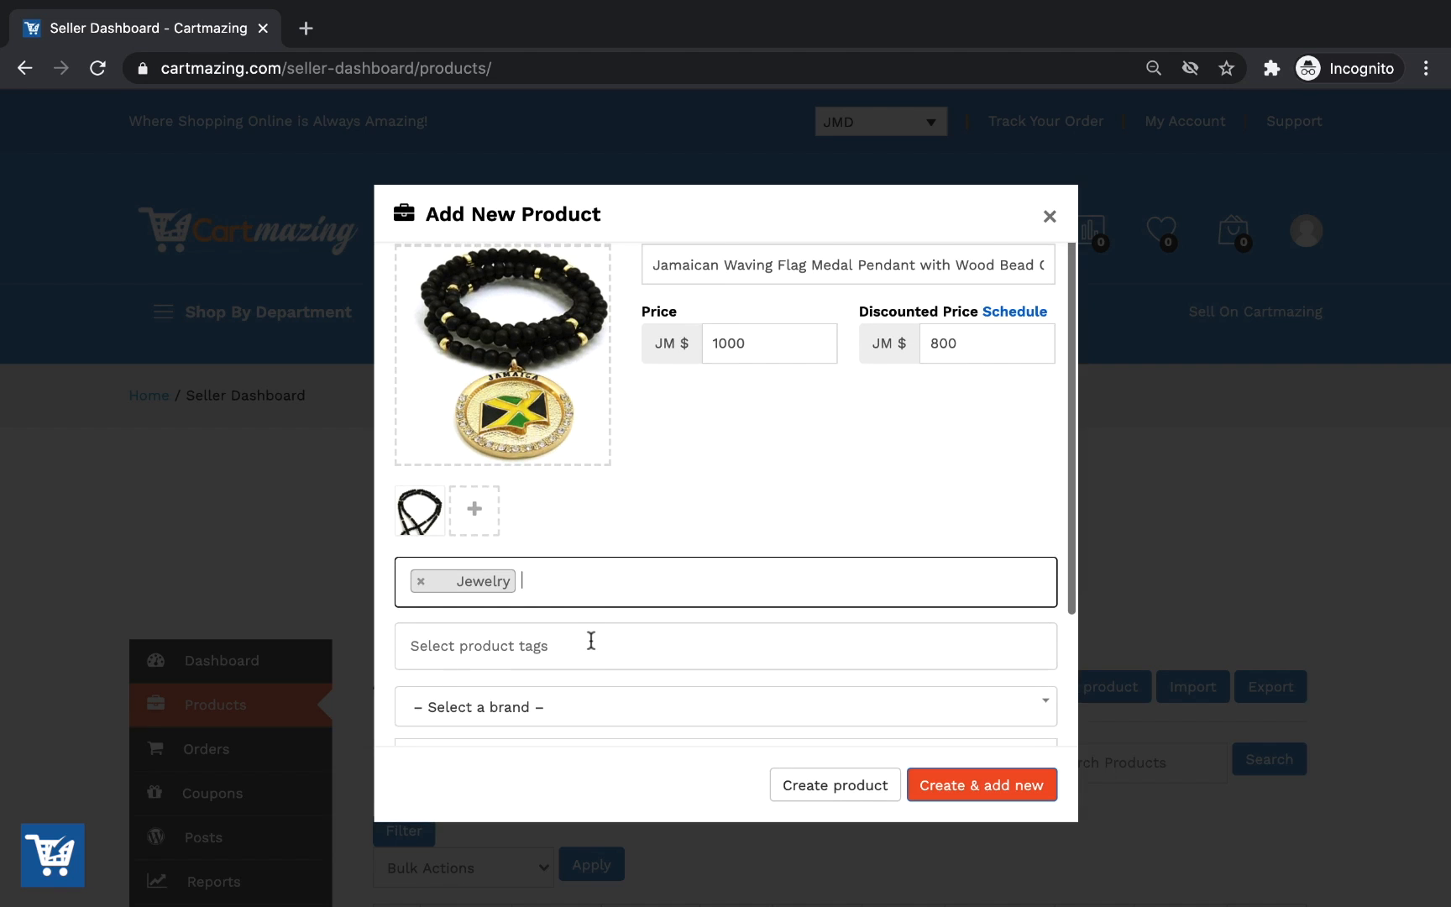
click(591, 641)
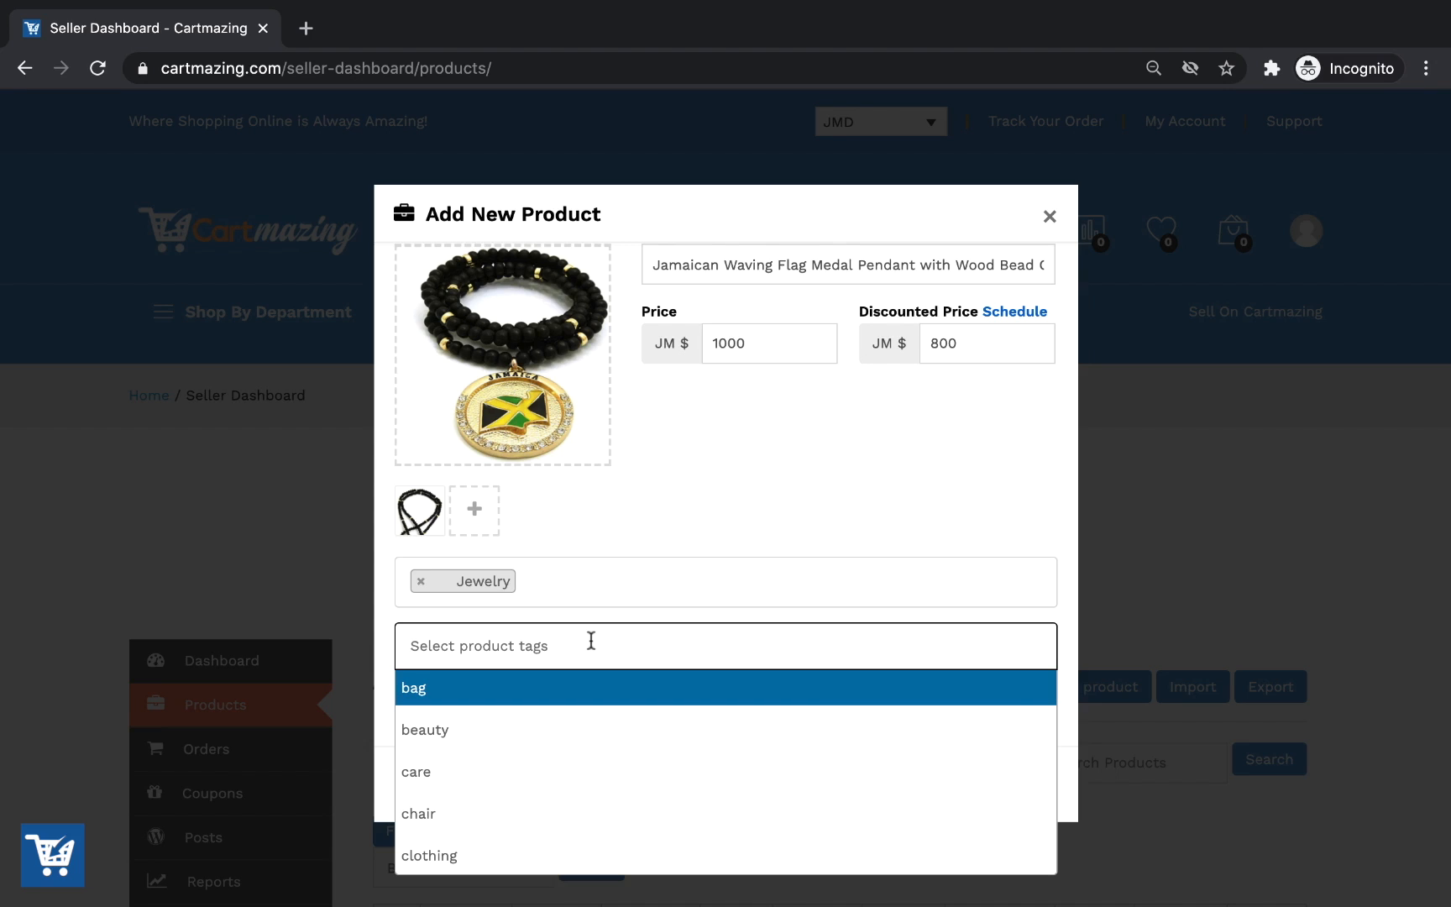
text(jamaica)
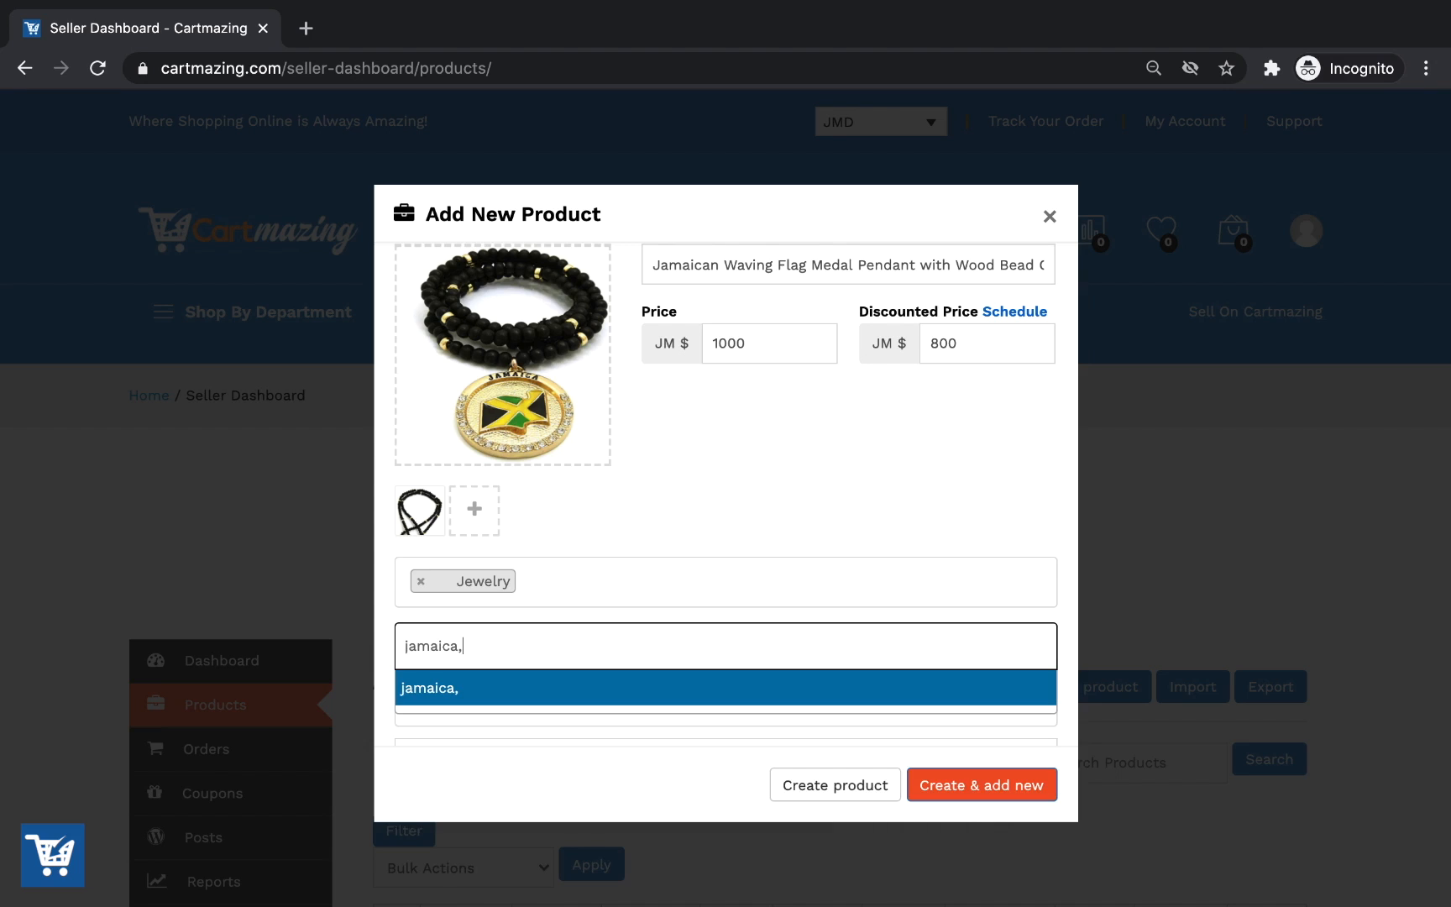
click(534, 701)
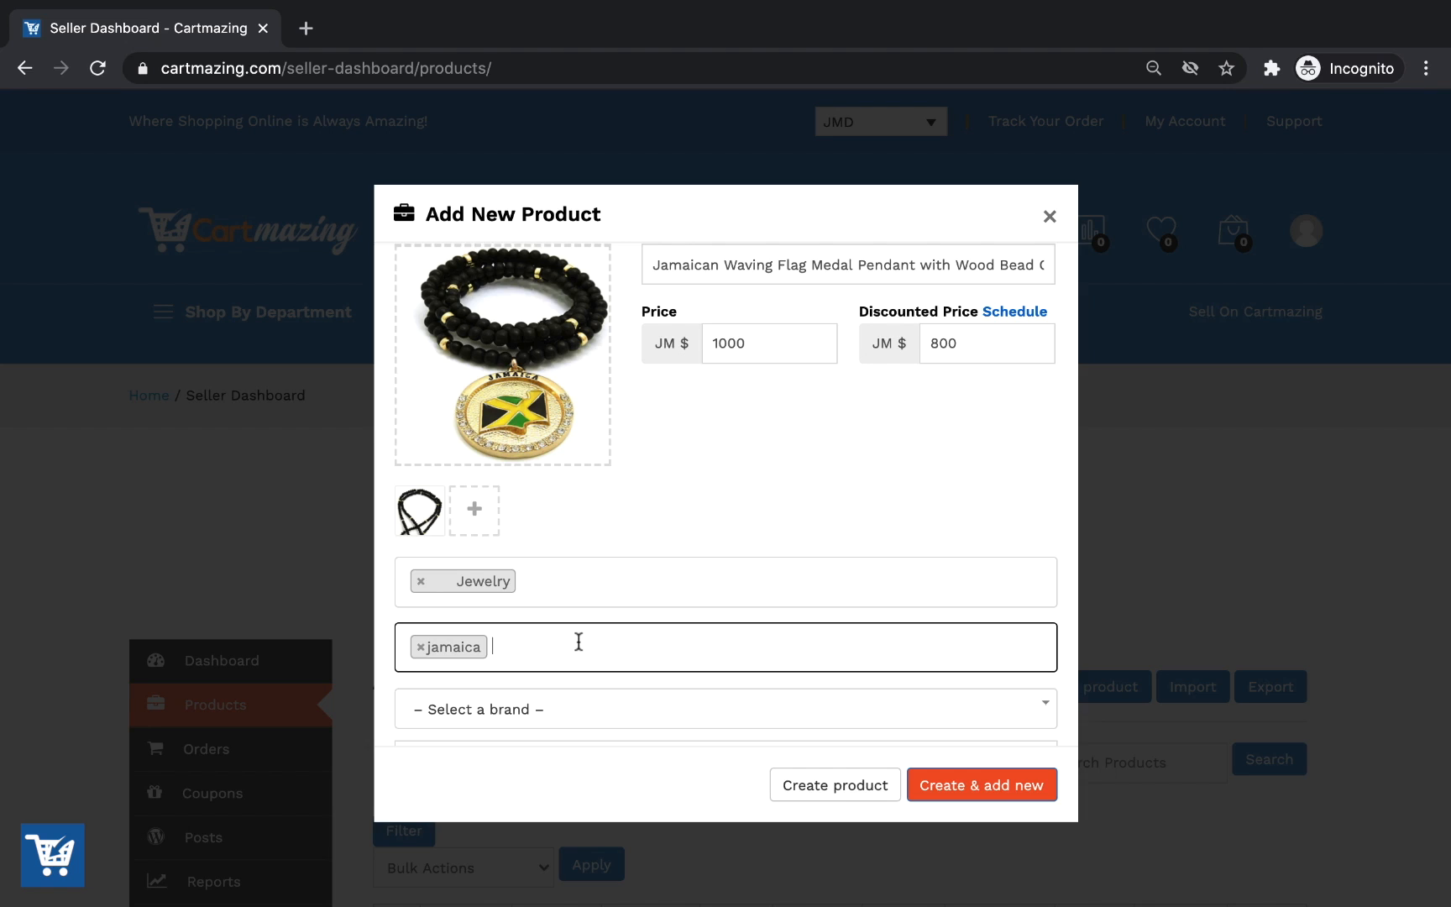
text(pendant)
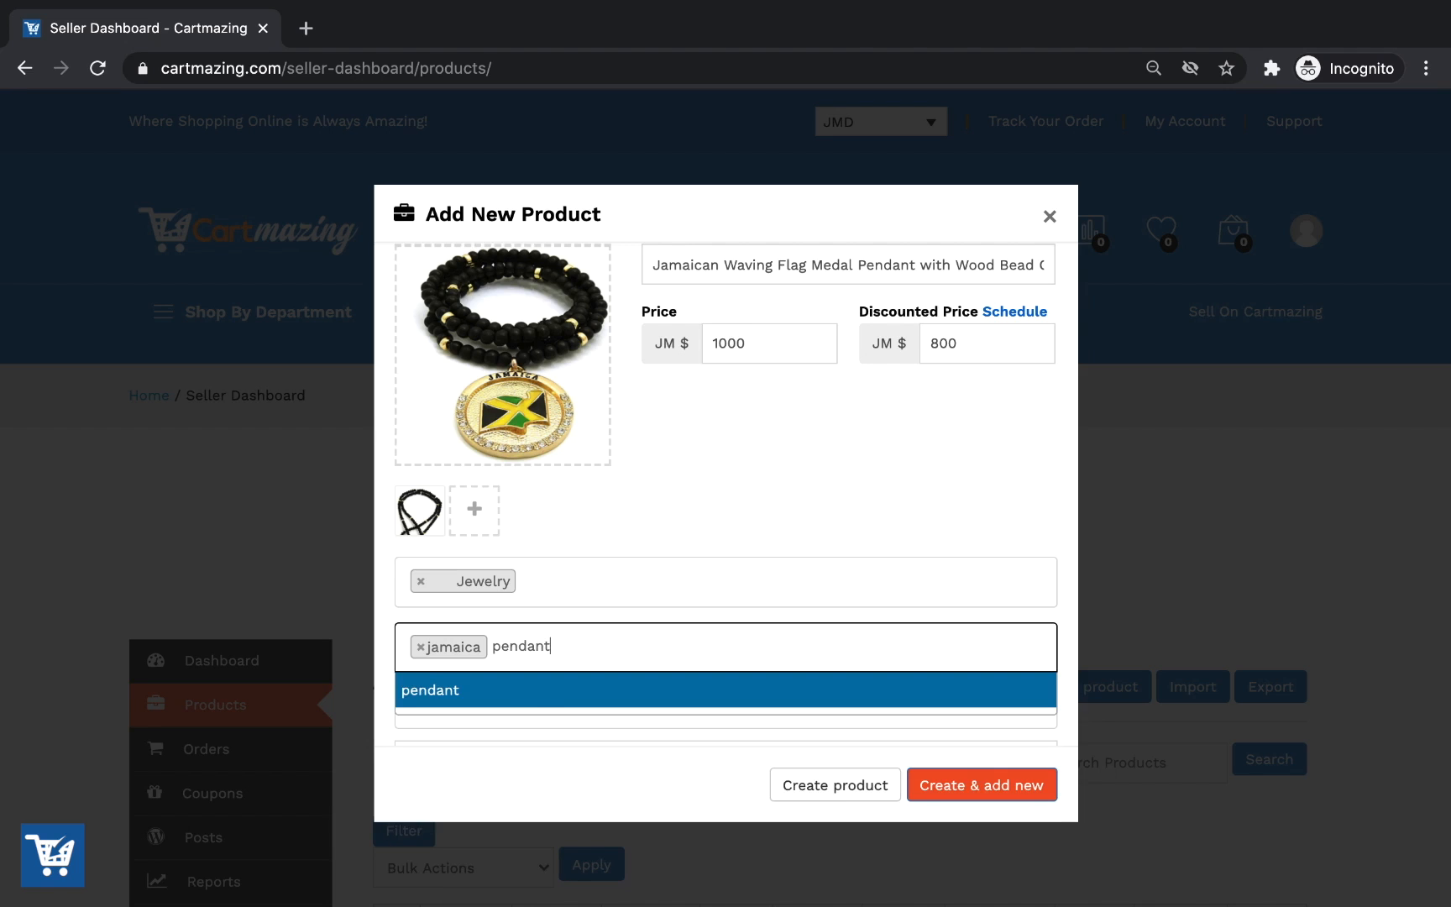
click(529, 699)
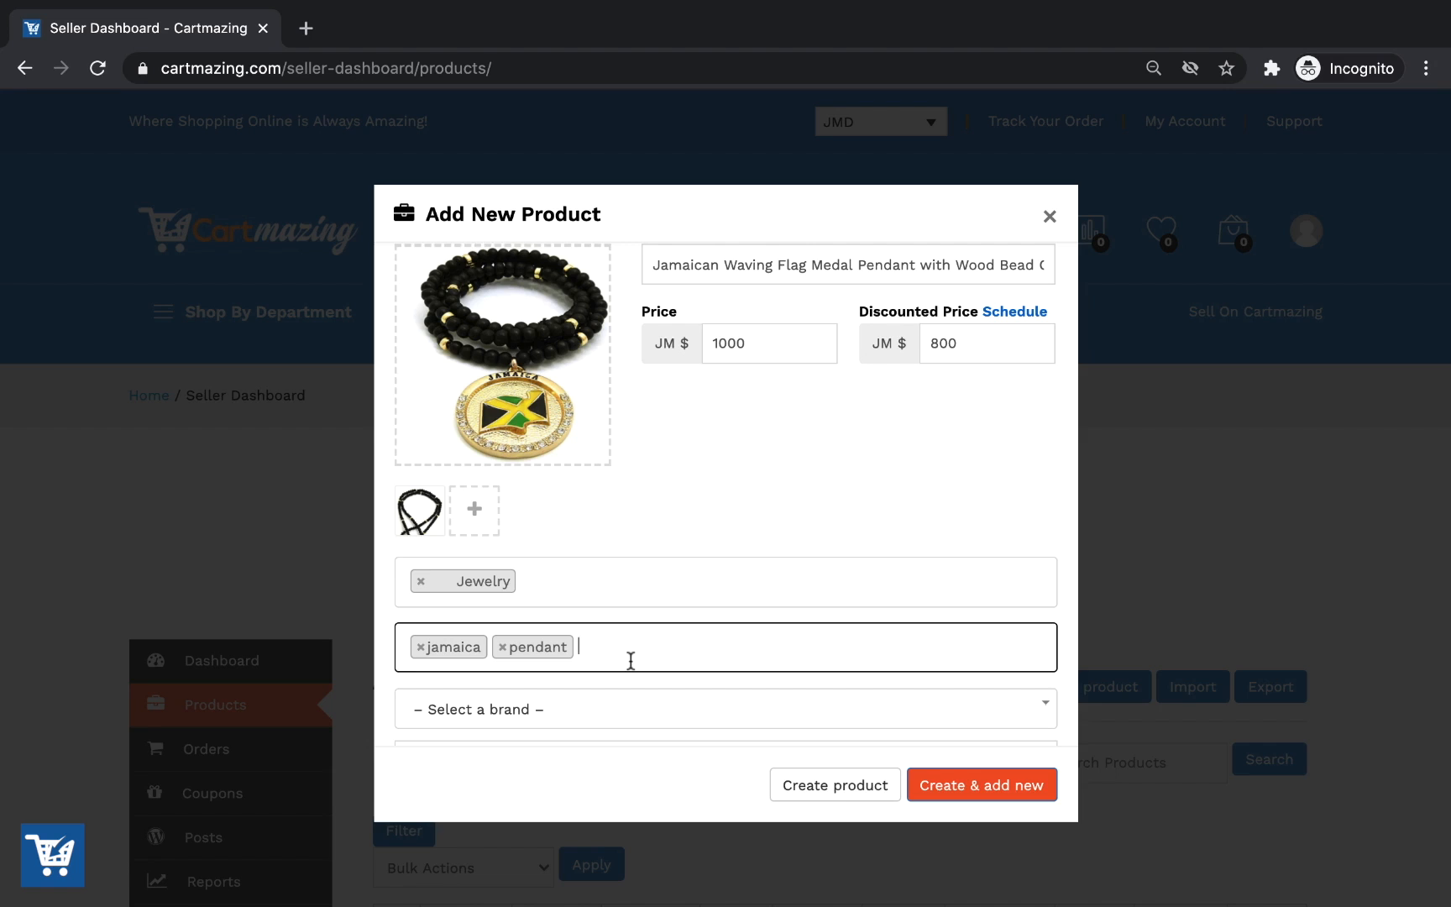
Add the product tag made in jamaica.
text(mae i)
key(BackSpace)
key(BackSpace)
key(BackSpace)
text(de in jamaica,)
key(BackSpace)
click(556, 704)
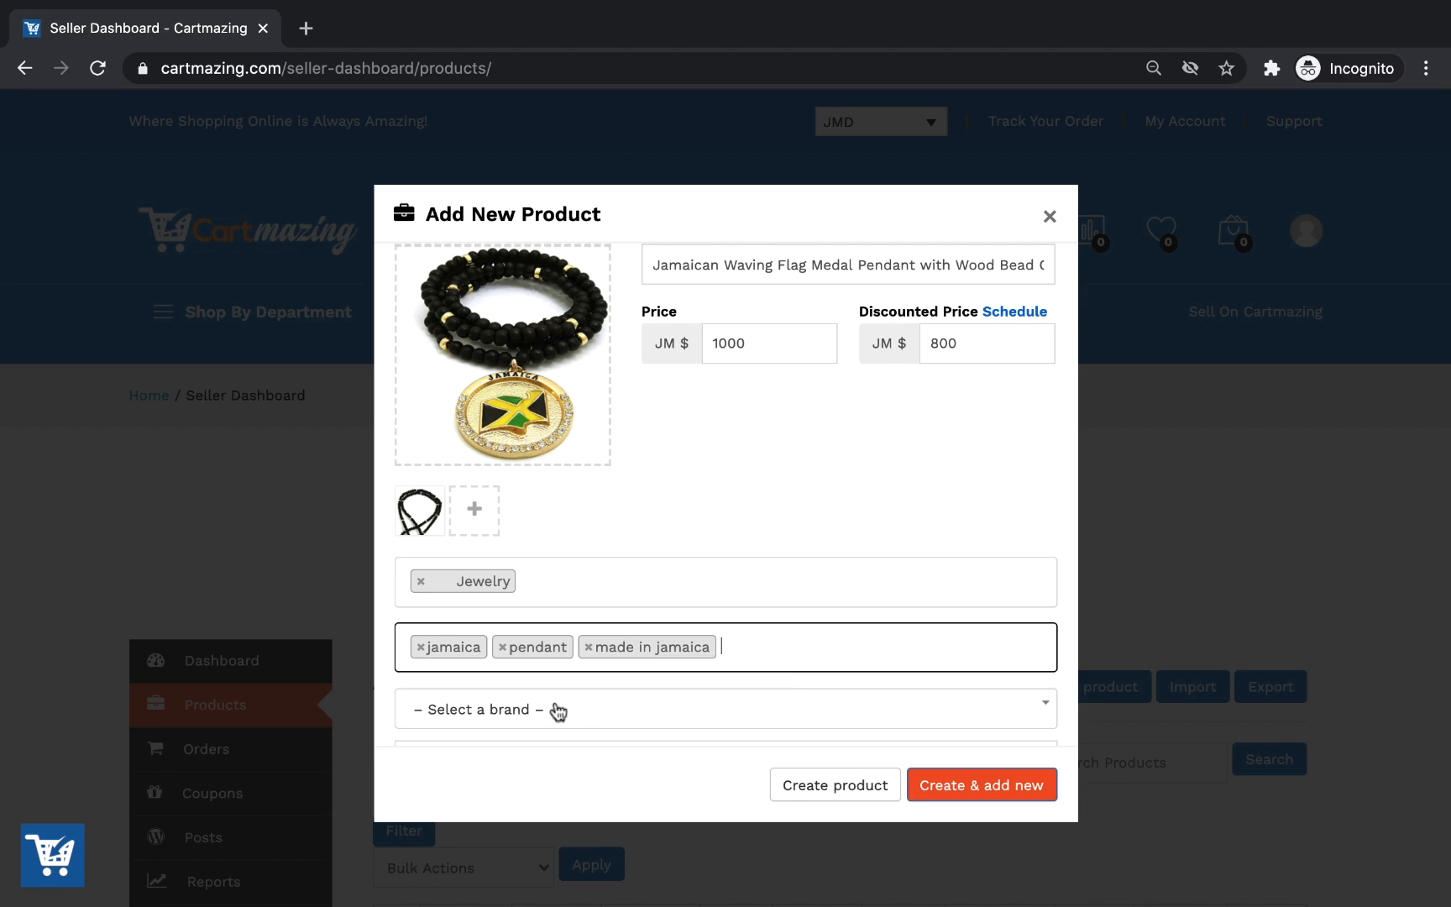
Add the product tags chain and jewelry.
text(chain)
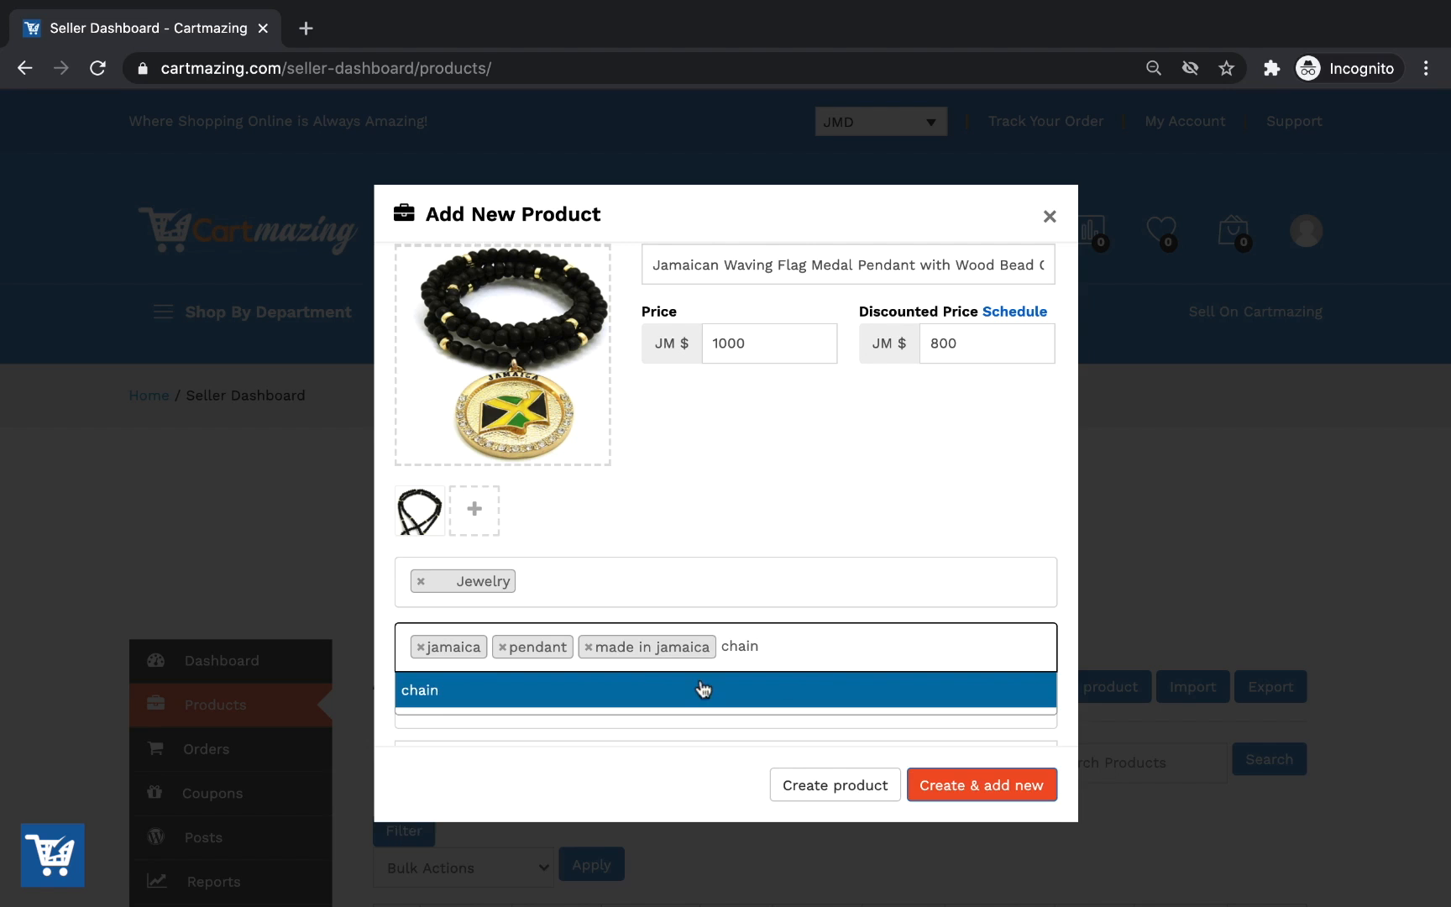
click(696, 690)
text(jewelr)
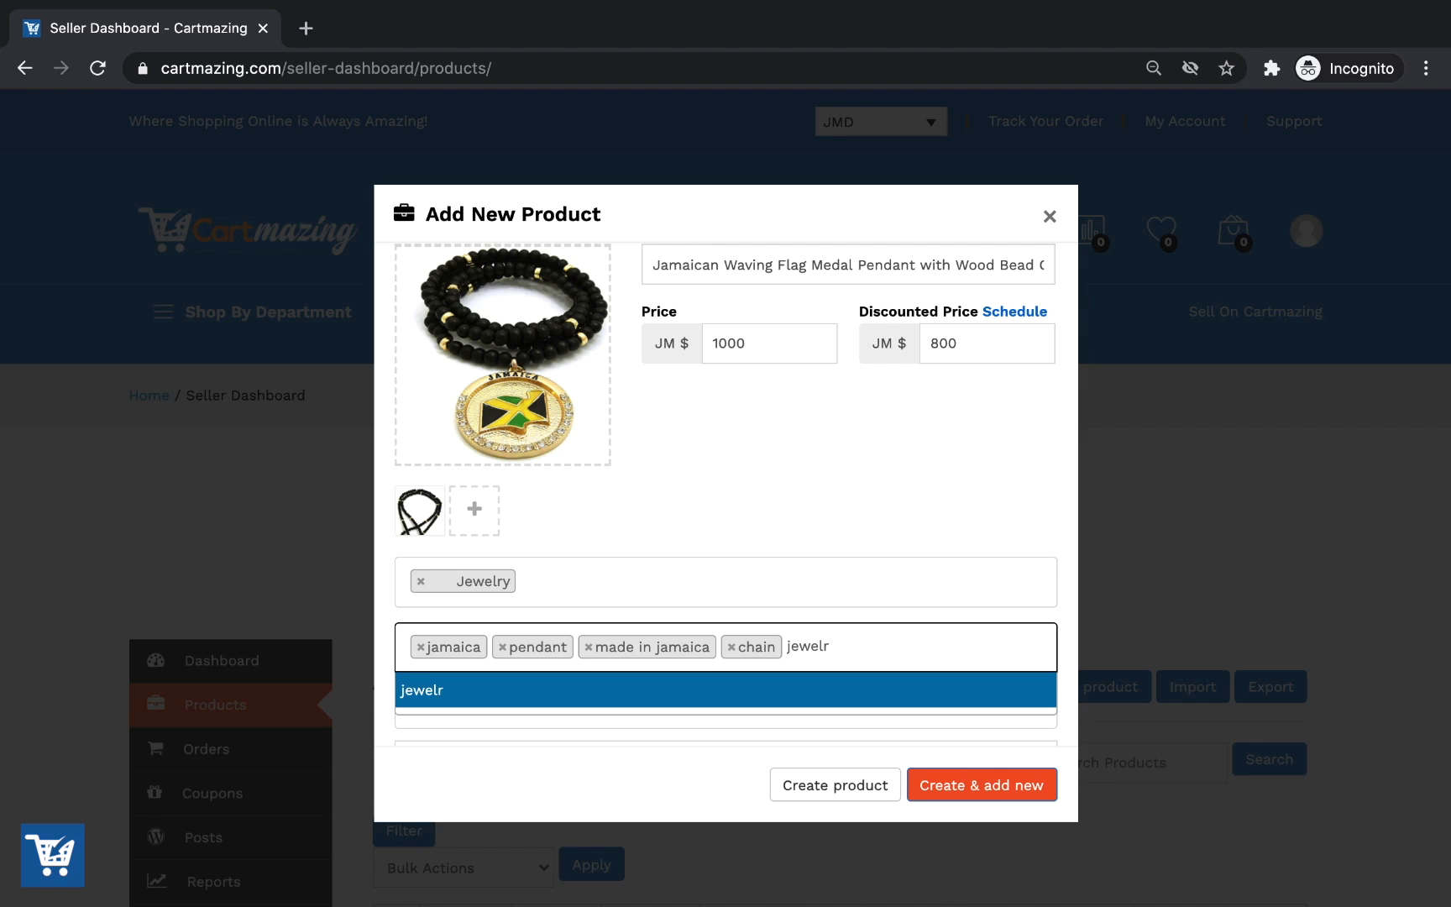
text(y)
click(706, 691)
scroll(702, 687, down, 3)
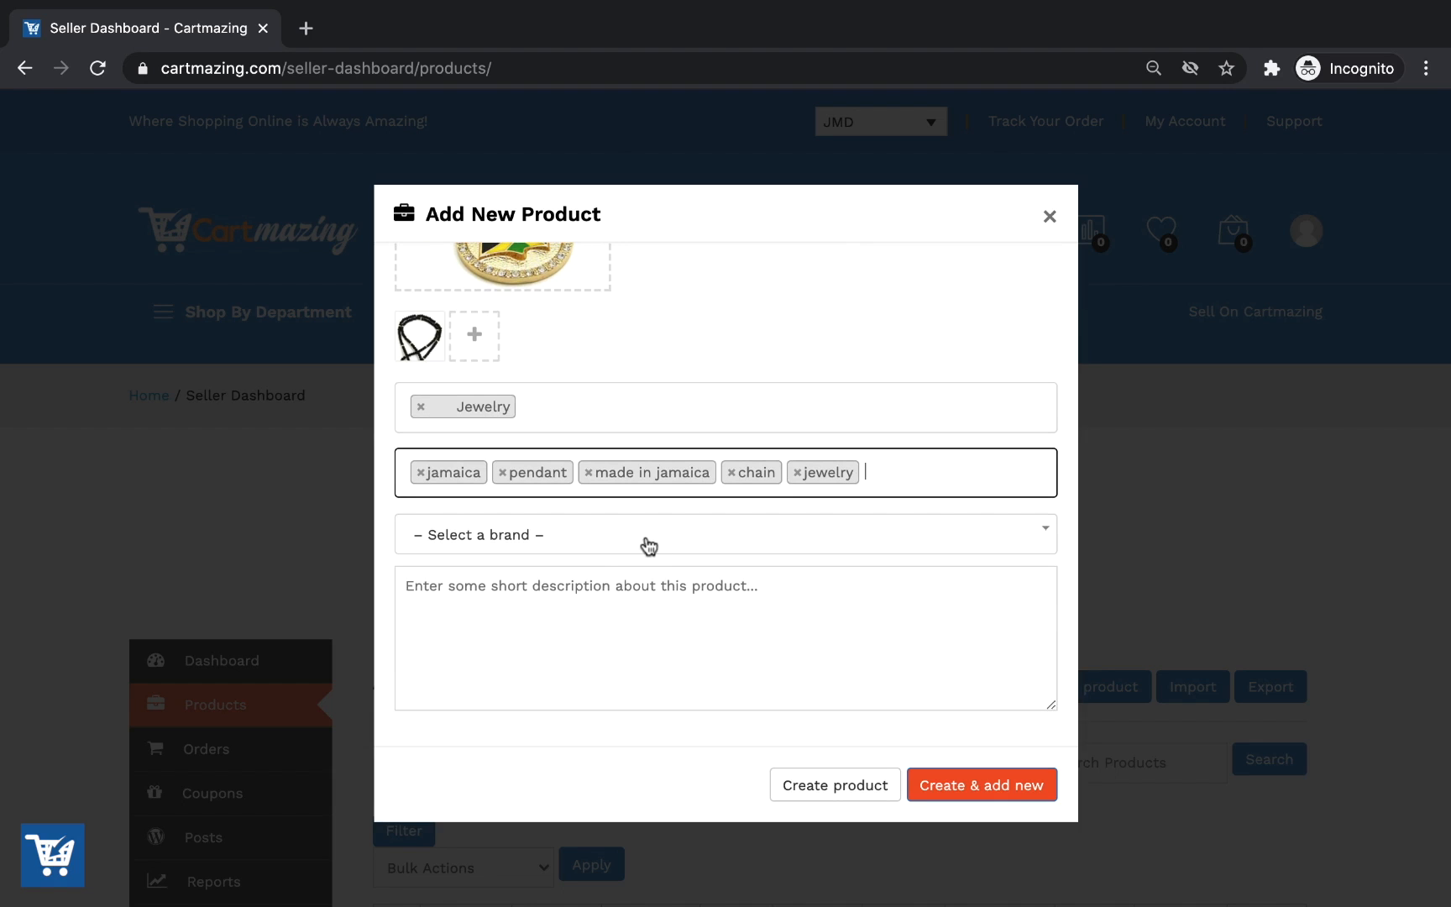
scroll(557, 542, up, 3)
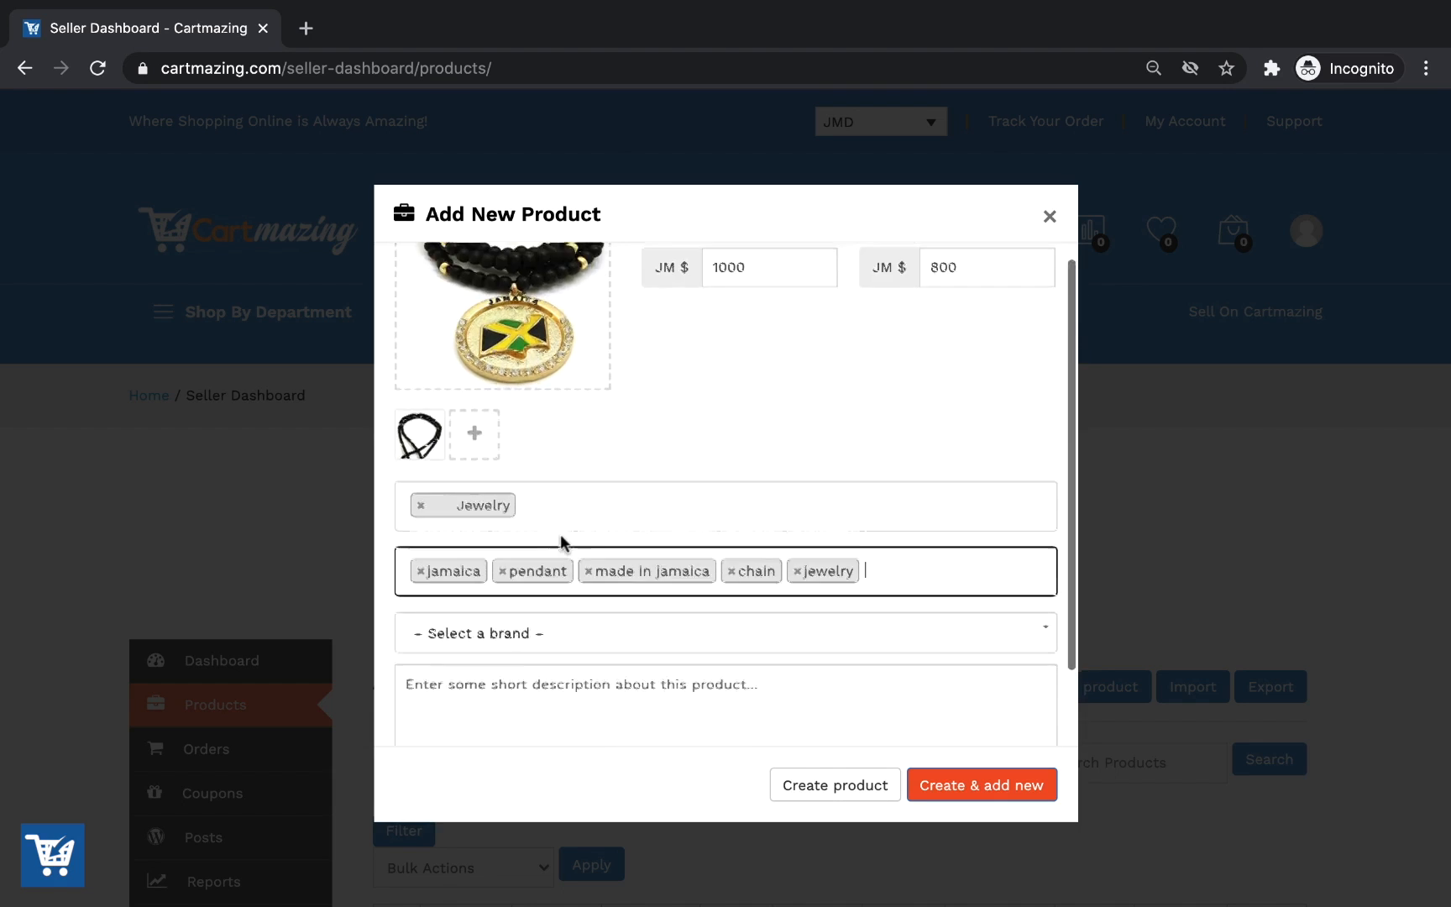
scroll(561, 544, down, 3)
click(563, 544)
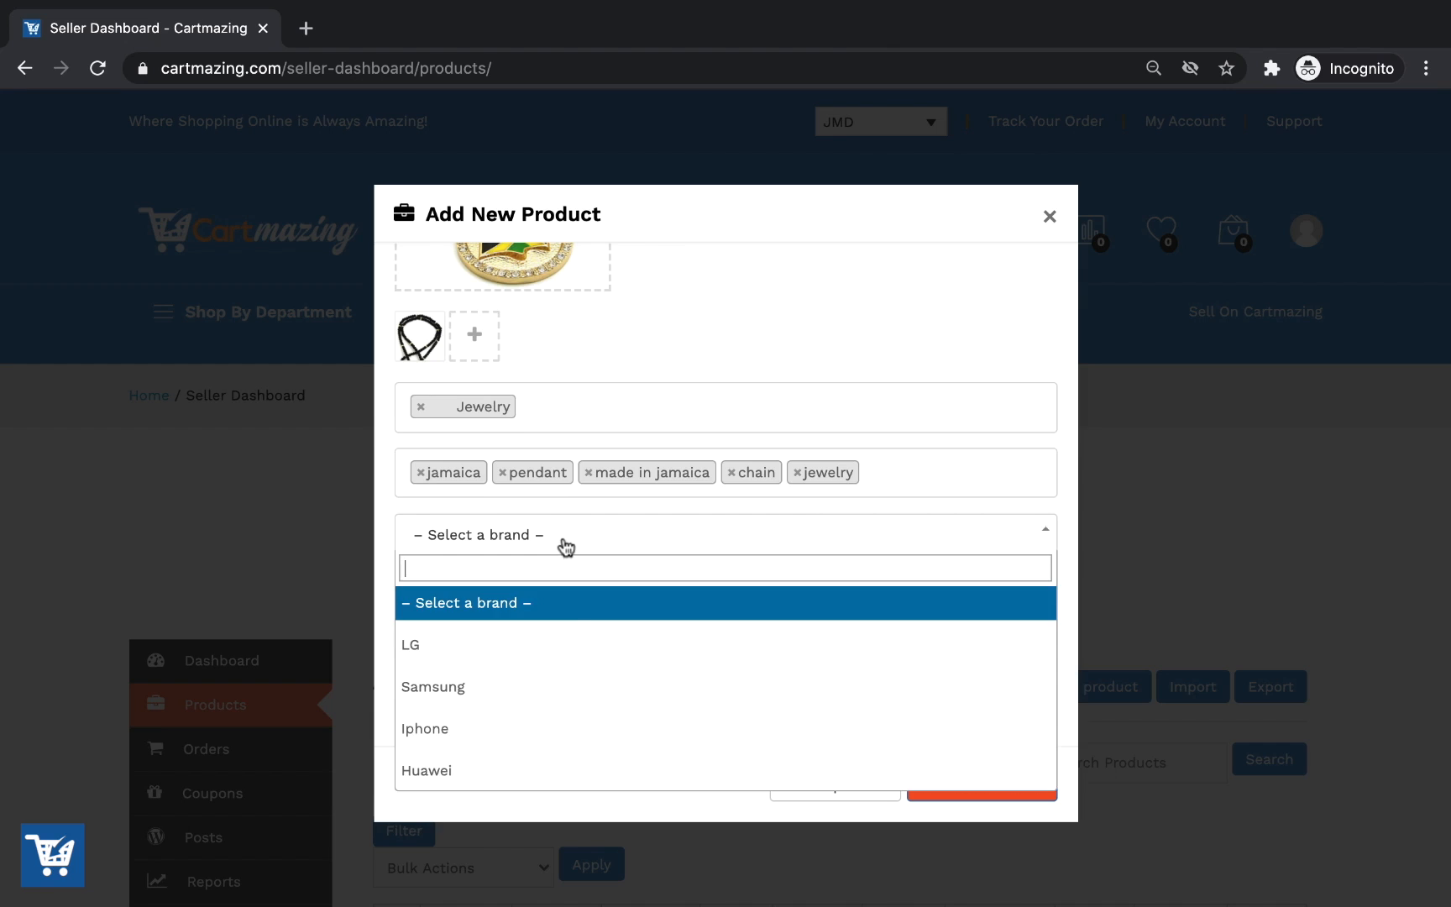
click(463, 504)
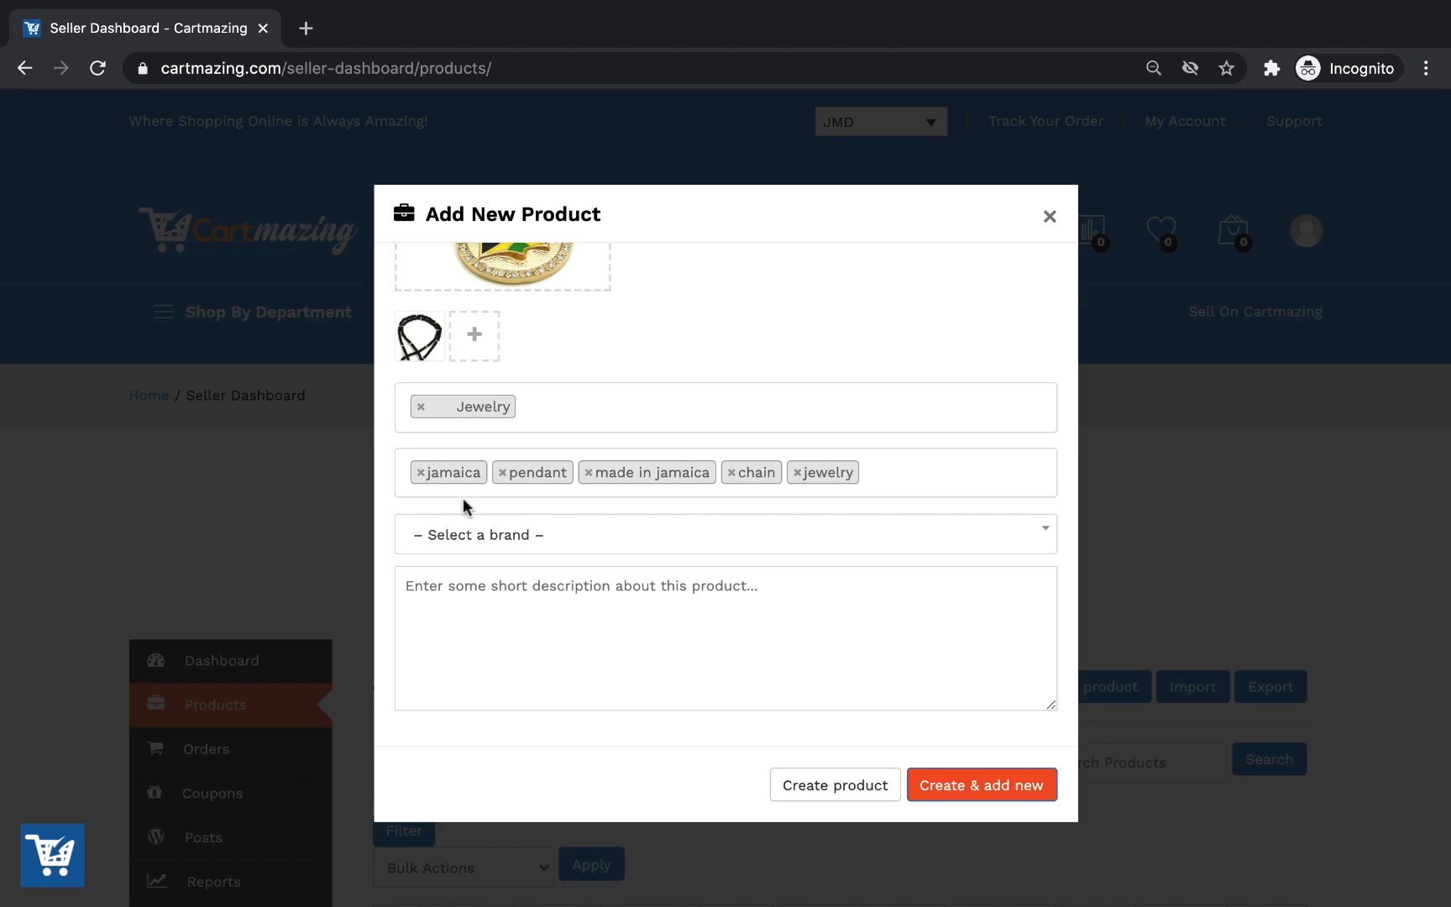
Paste the prepared short description about the handmade Jamaican necklace and create the product.
right_click(455, 603)
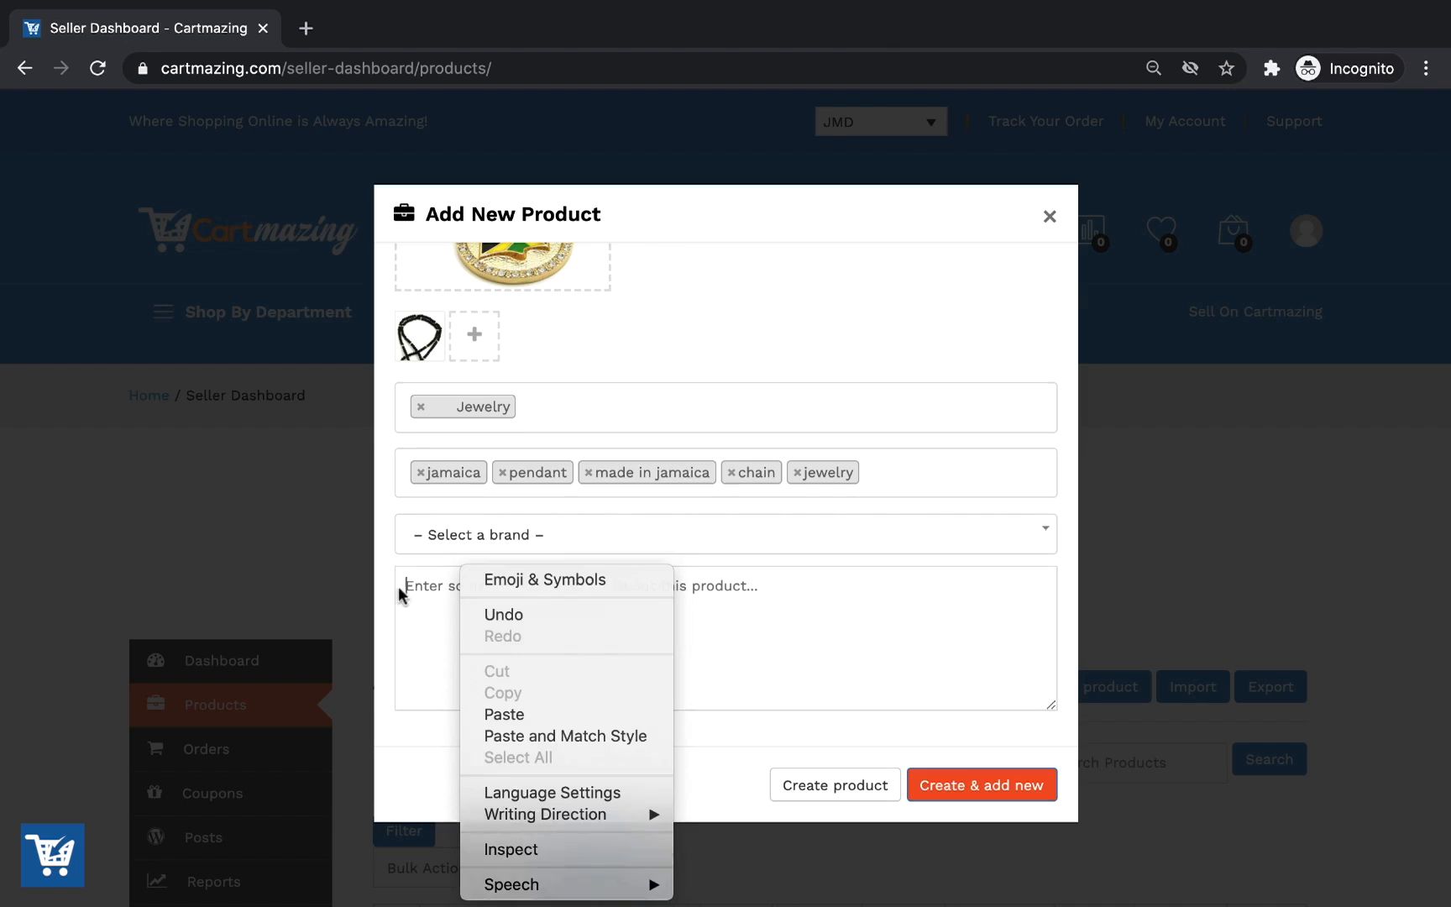
click(448, 591)
scroll(448, 592, up, 1)
scroll(449, 592, up, 3)
scroll(449, 592, down, 3)
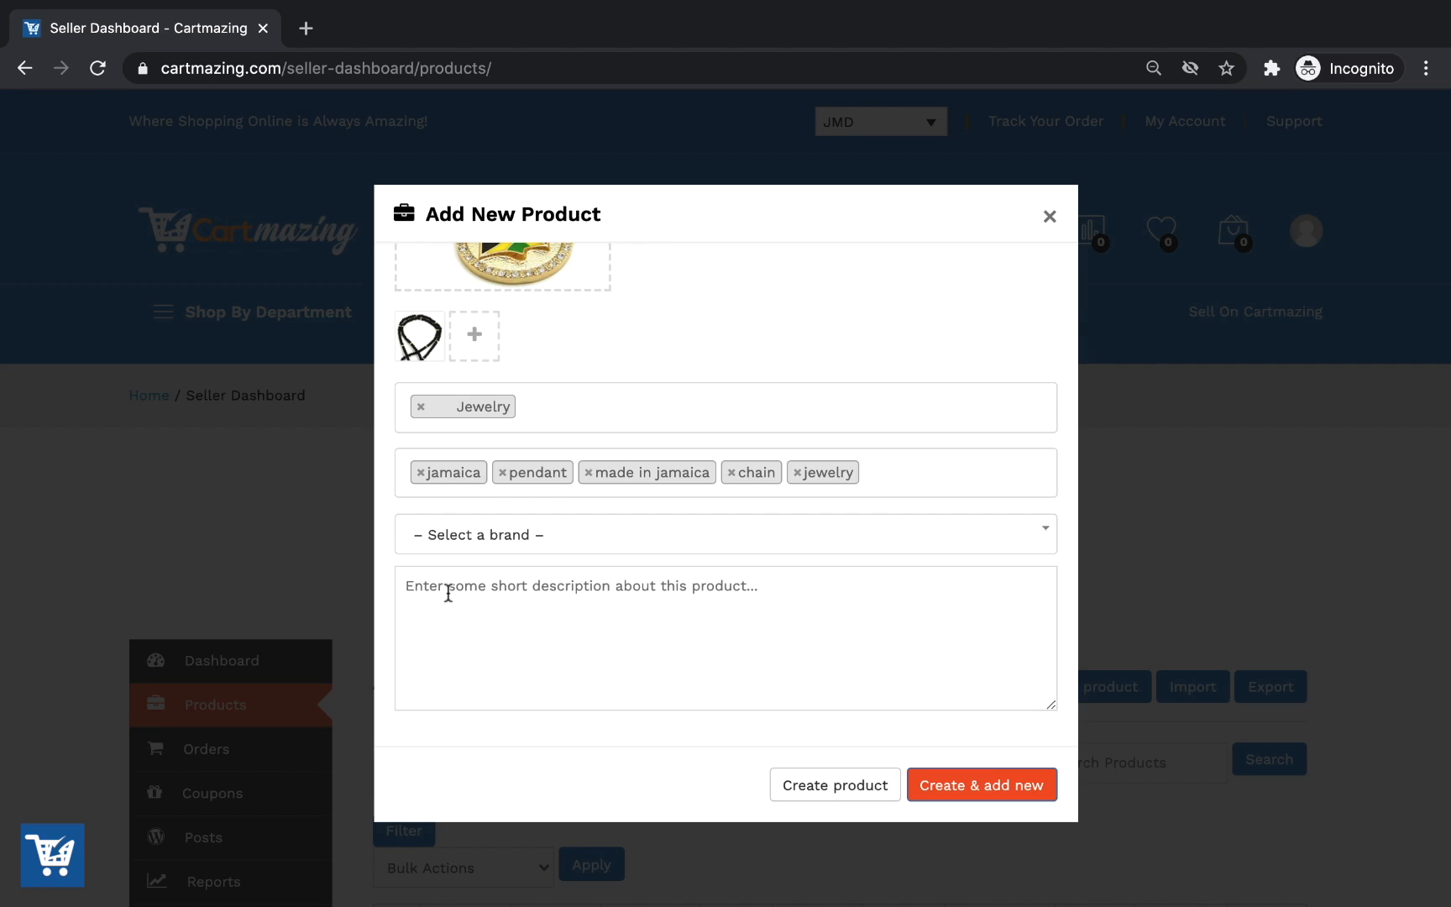
click(449, 594)
text(Limited collection authentic  handmade Jamaican necklace now available. Made of Black Wood & Gold/Silver Tone. Limited Stocks available. Order now while they are still in stock.)
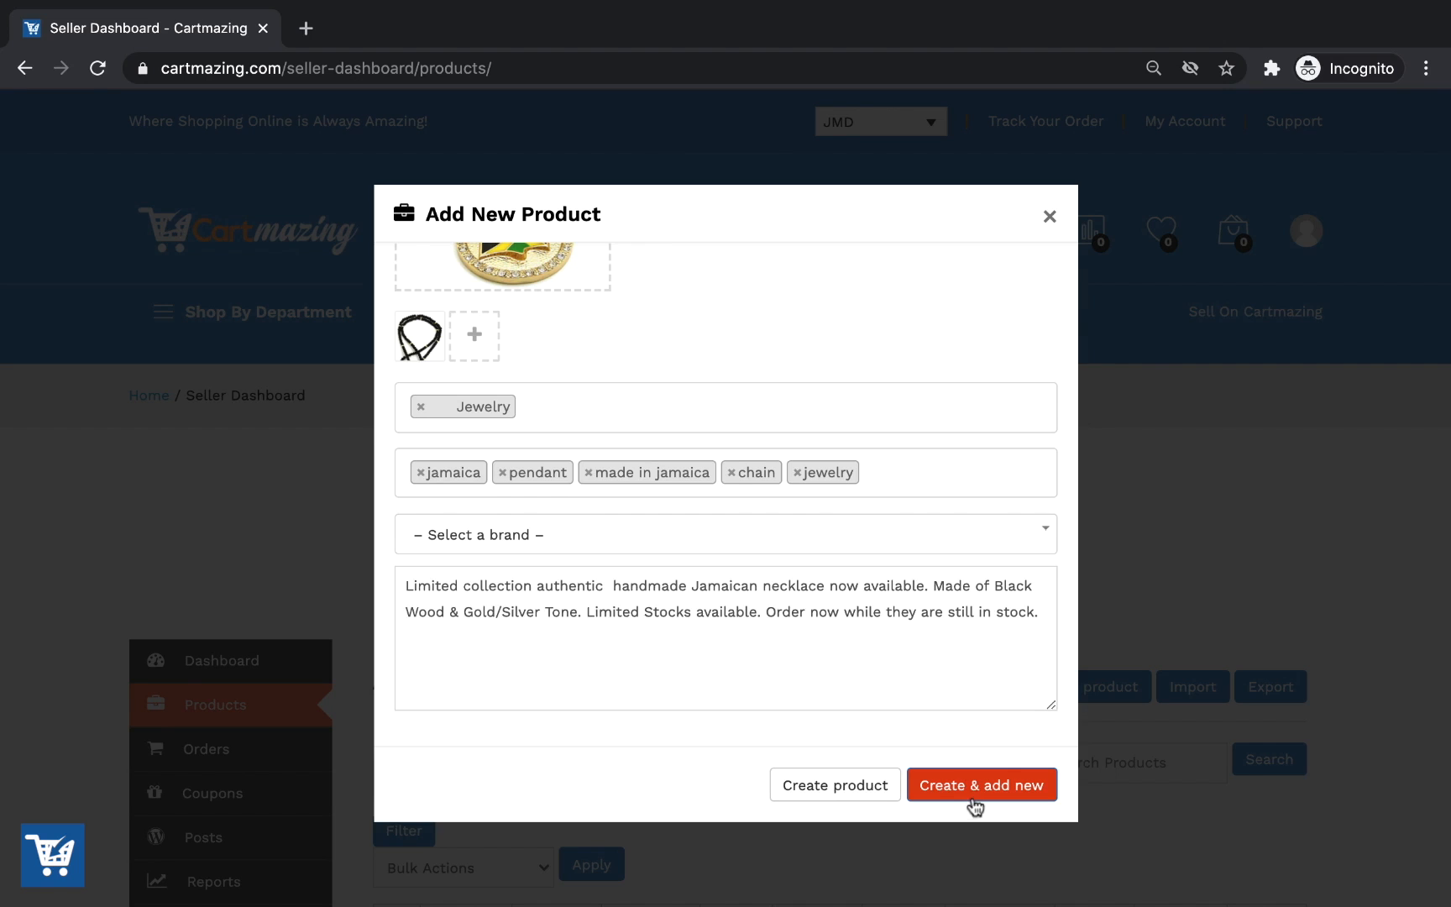
click(846, 787)
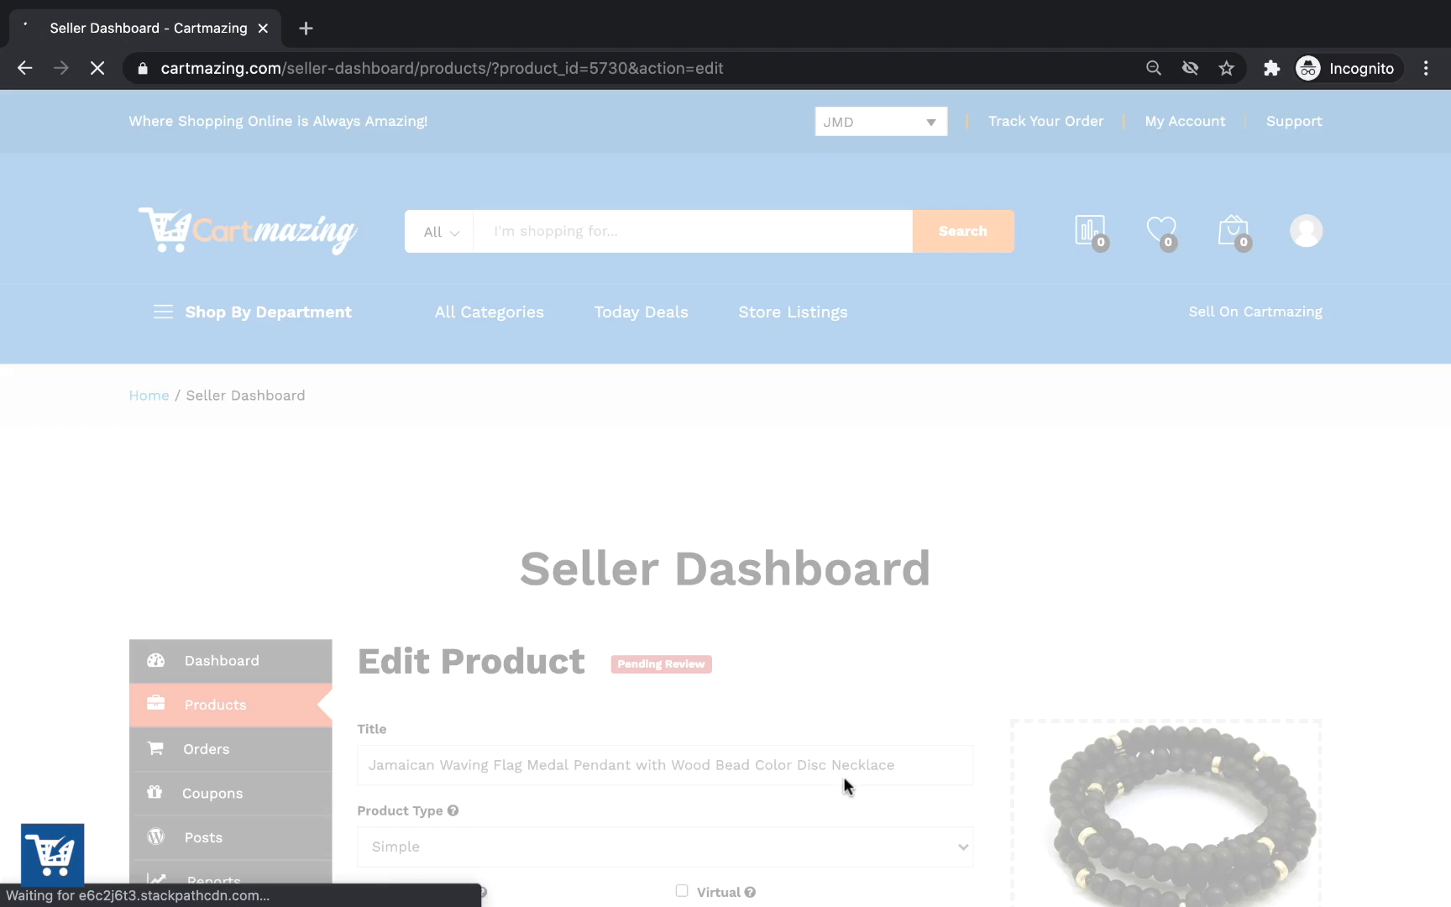
Review the saved product's details, including the earnings note beside the price.
scroll(843, 775, down, 5)
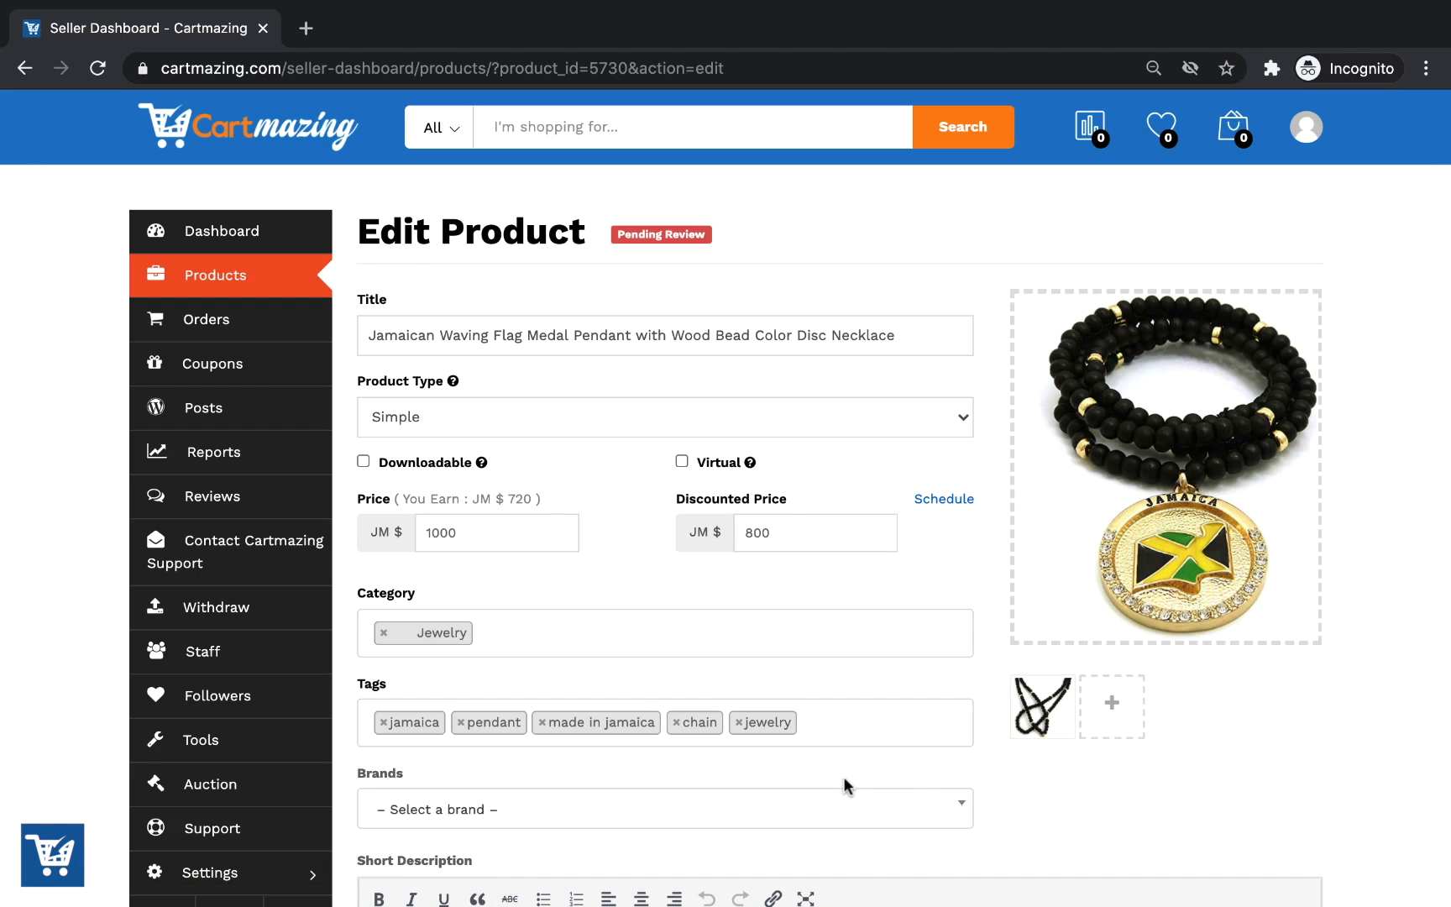
scroll(845, 782, down, 7)
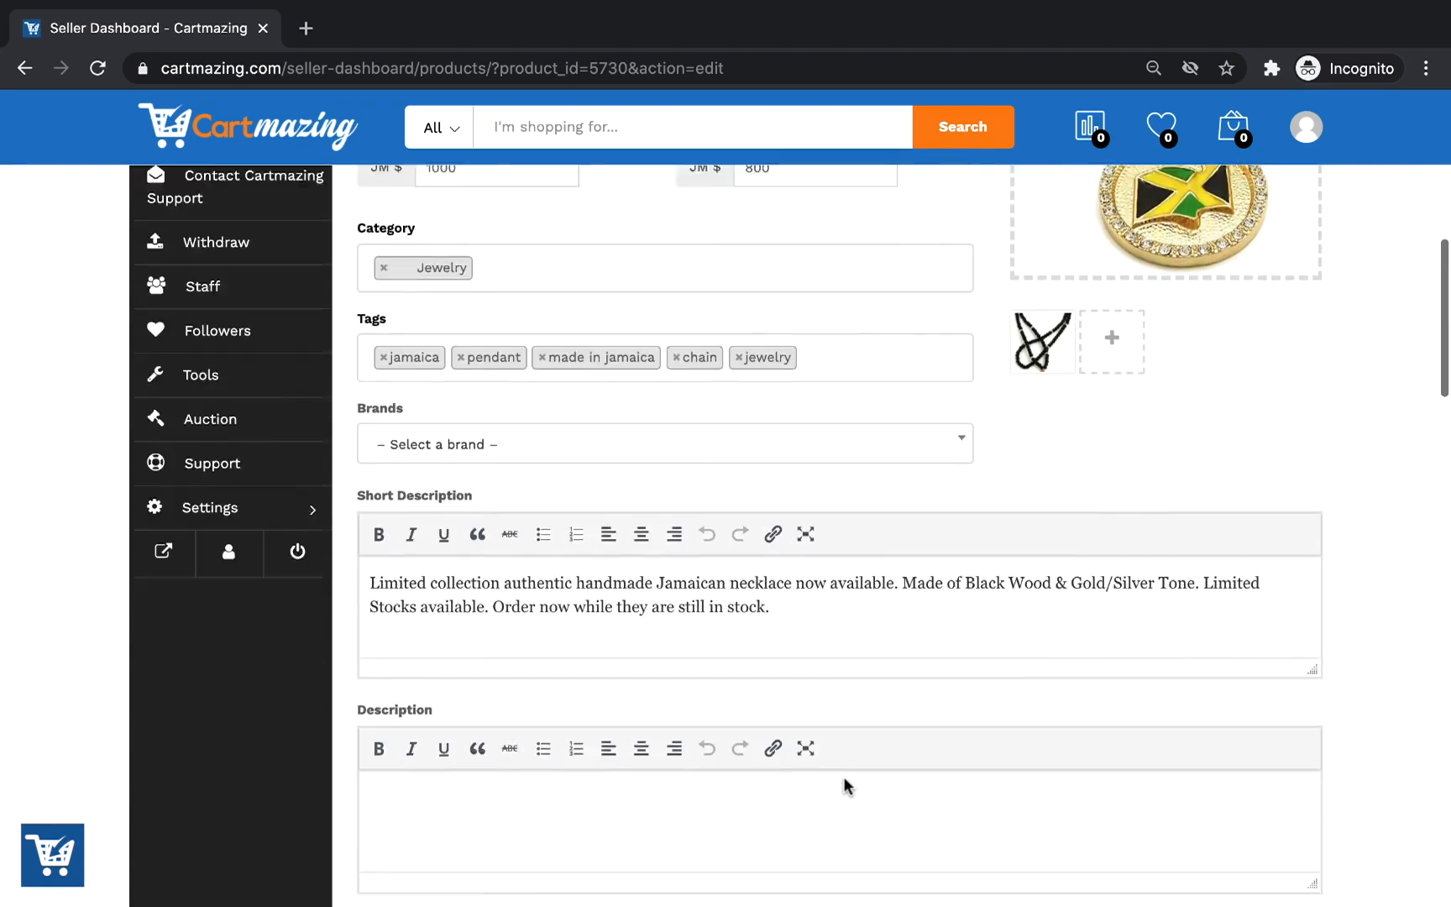
scroll(844, 781, up, 12)
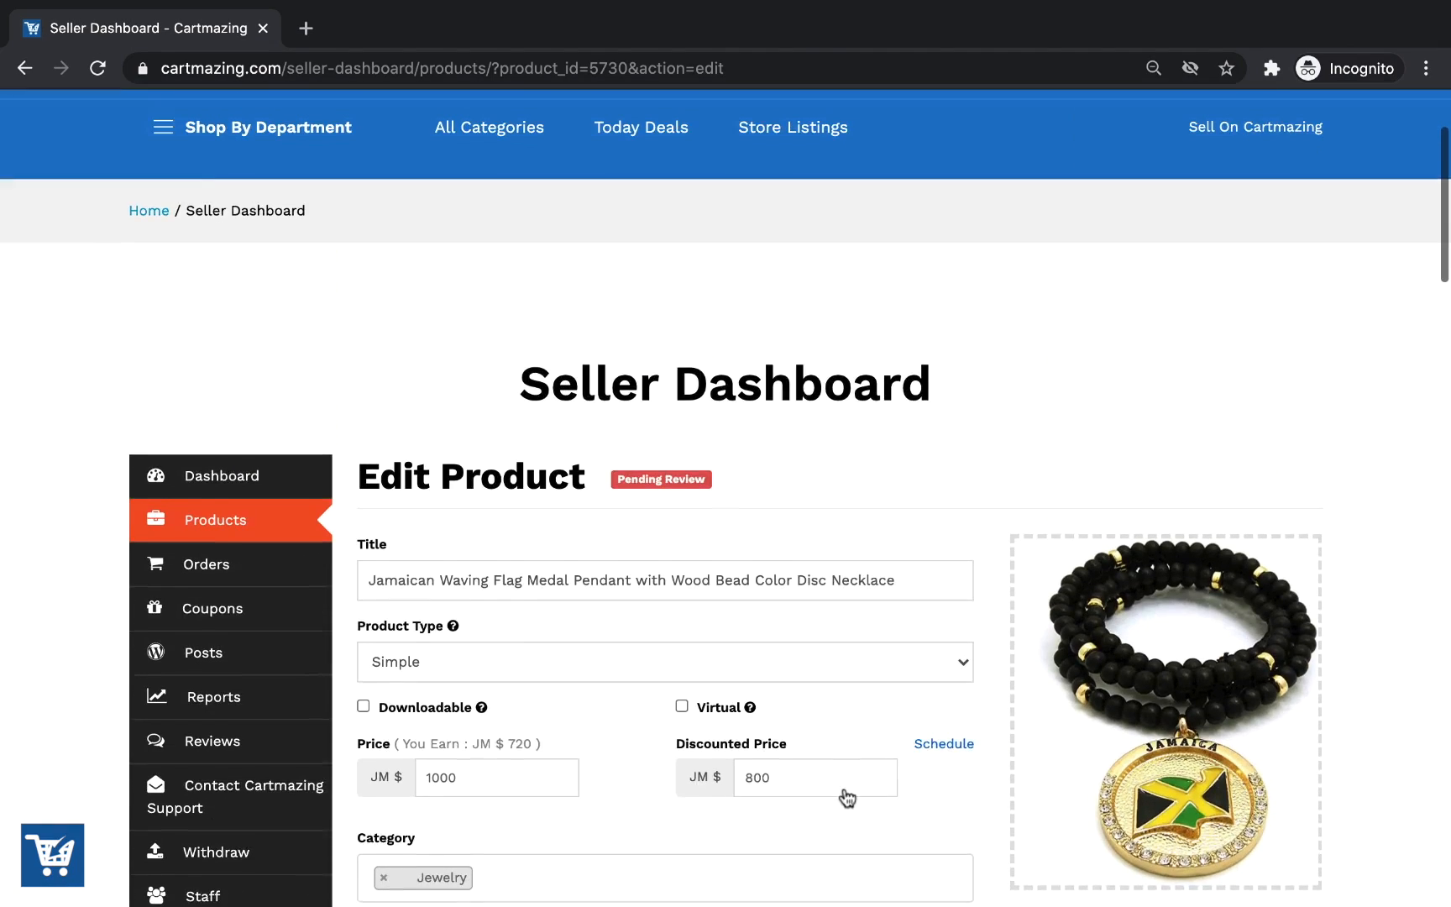
scroll(654, 509, down, 8)
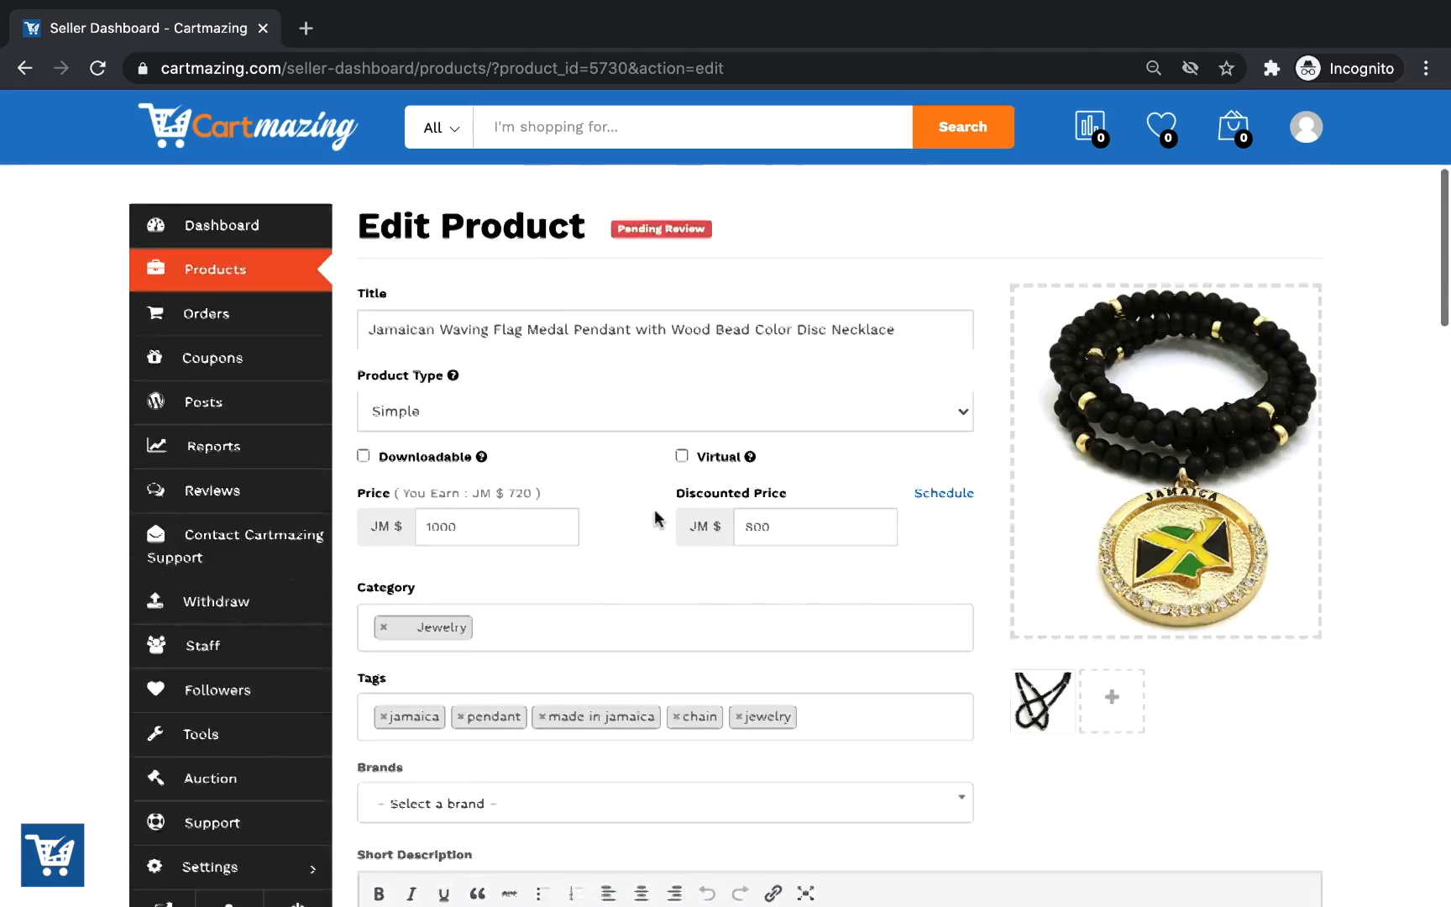
scroll(655, 512, down, 20)
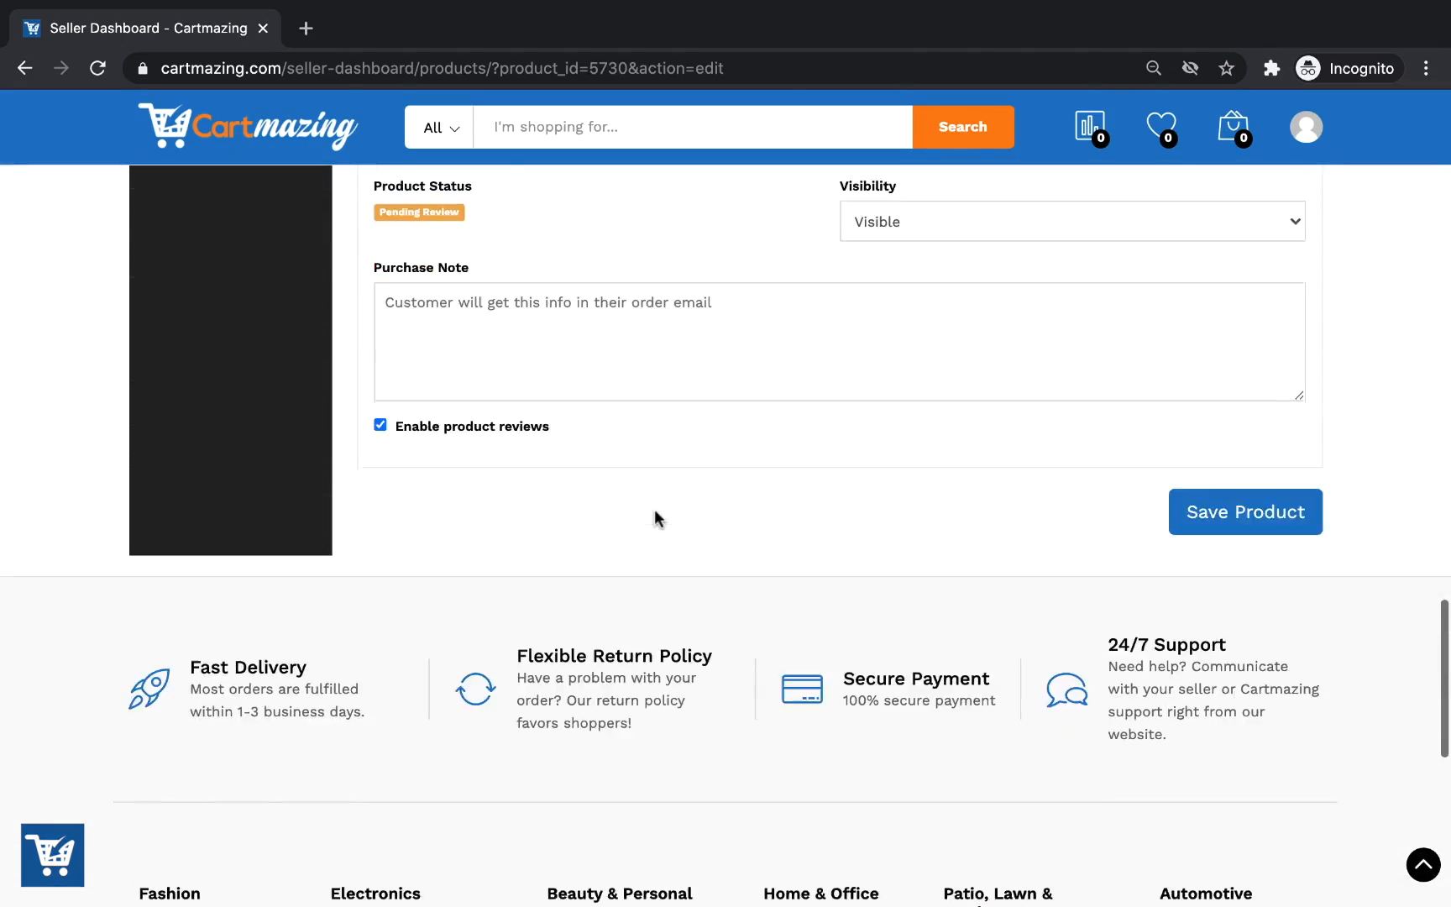
scroll(655, 509, up, 20)
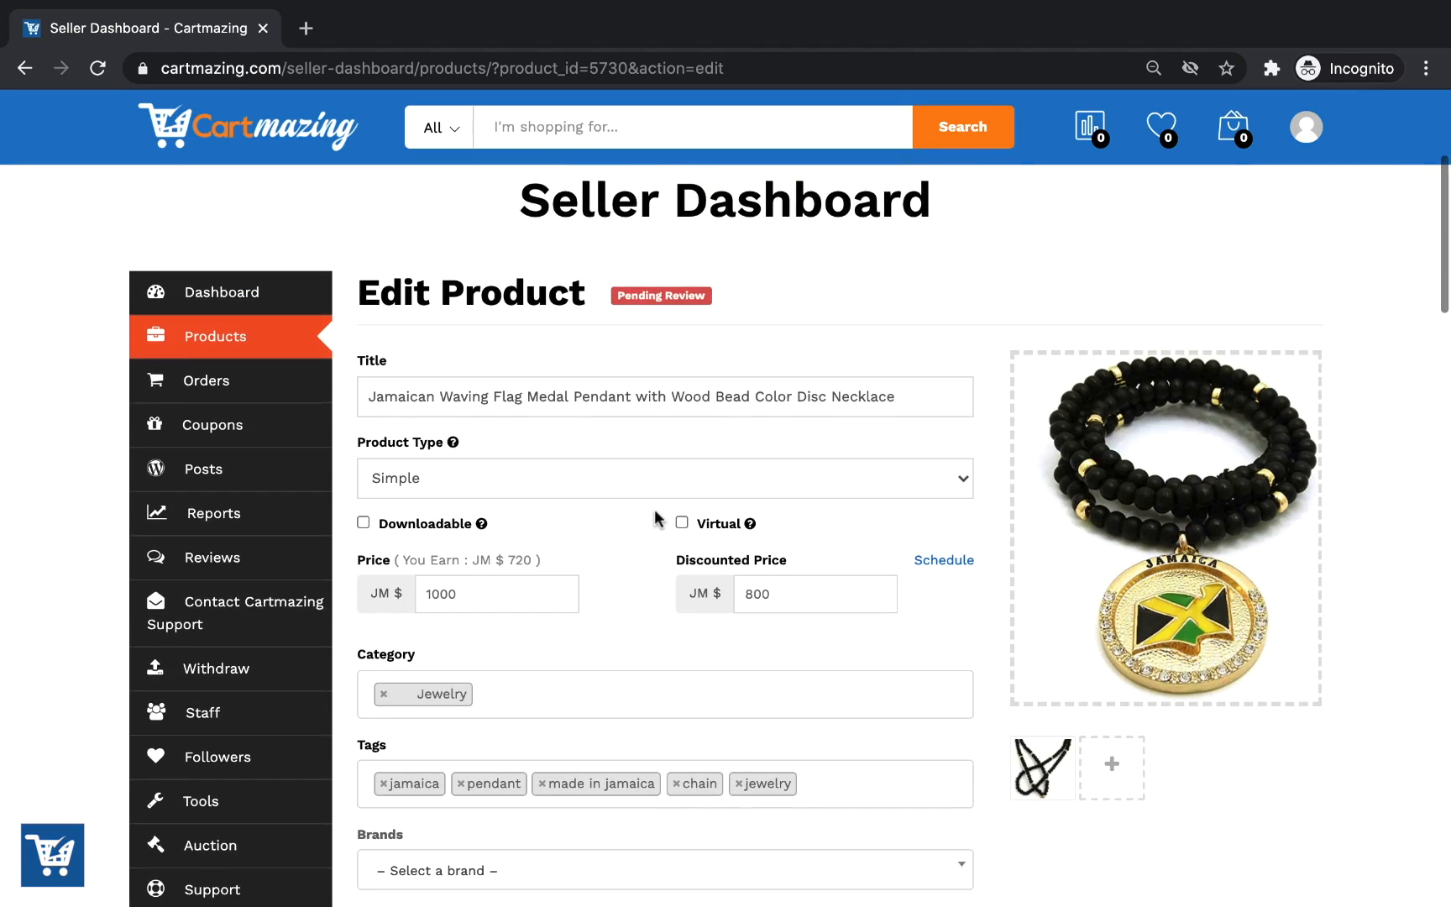
scroll(654, 519, down, 3)
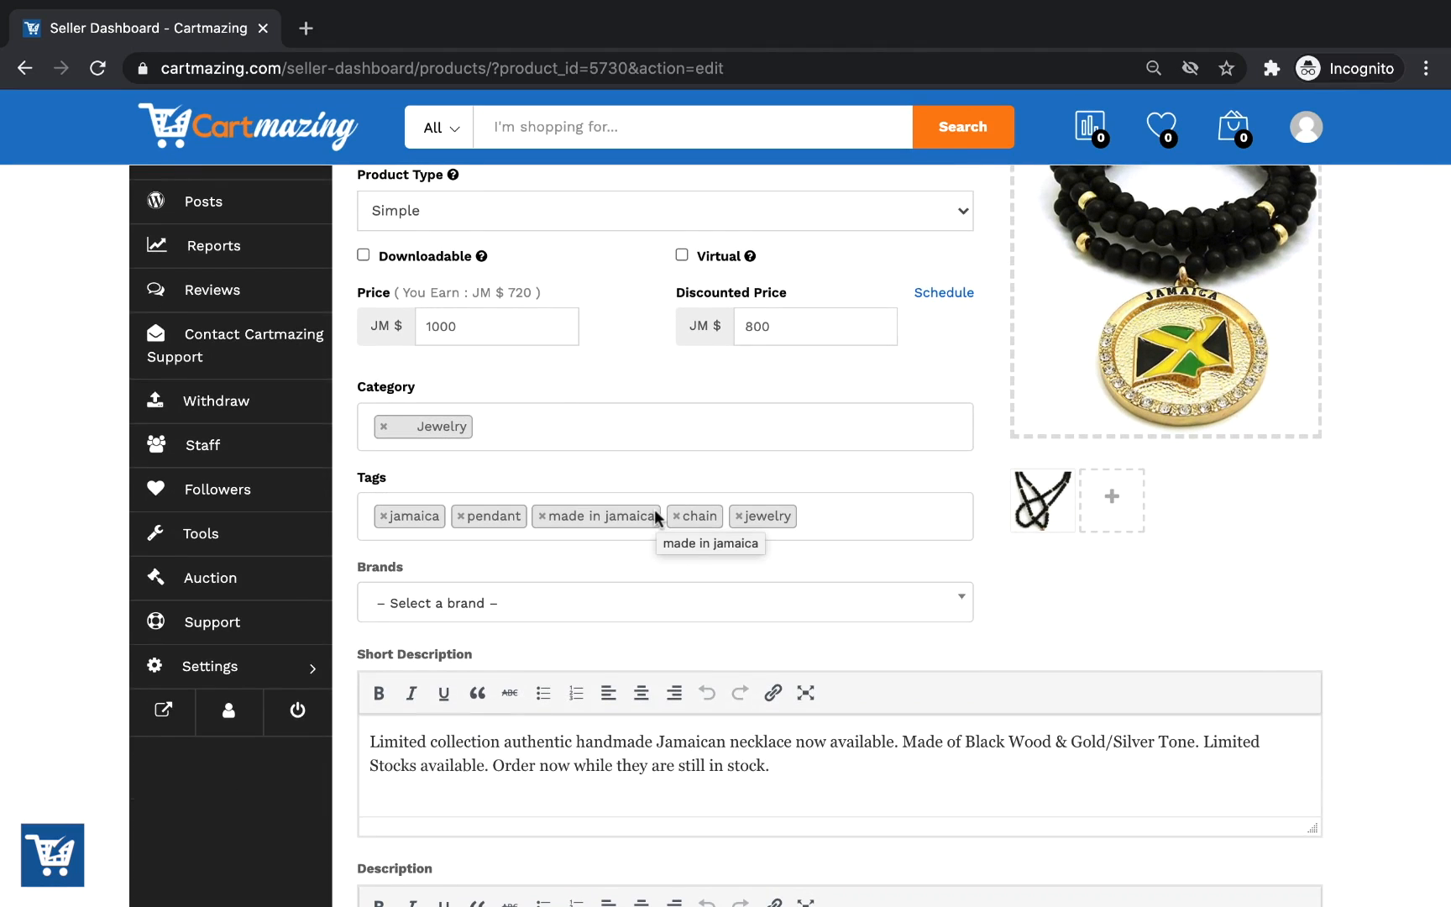
scroll(654, 509, up, 5)
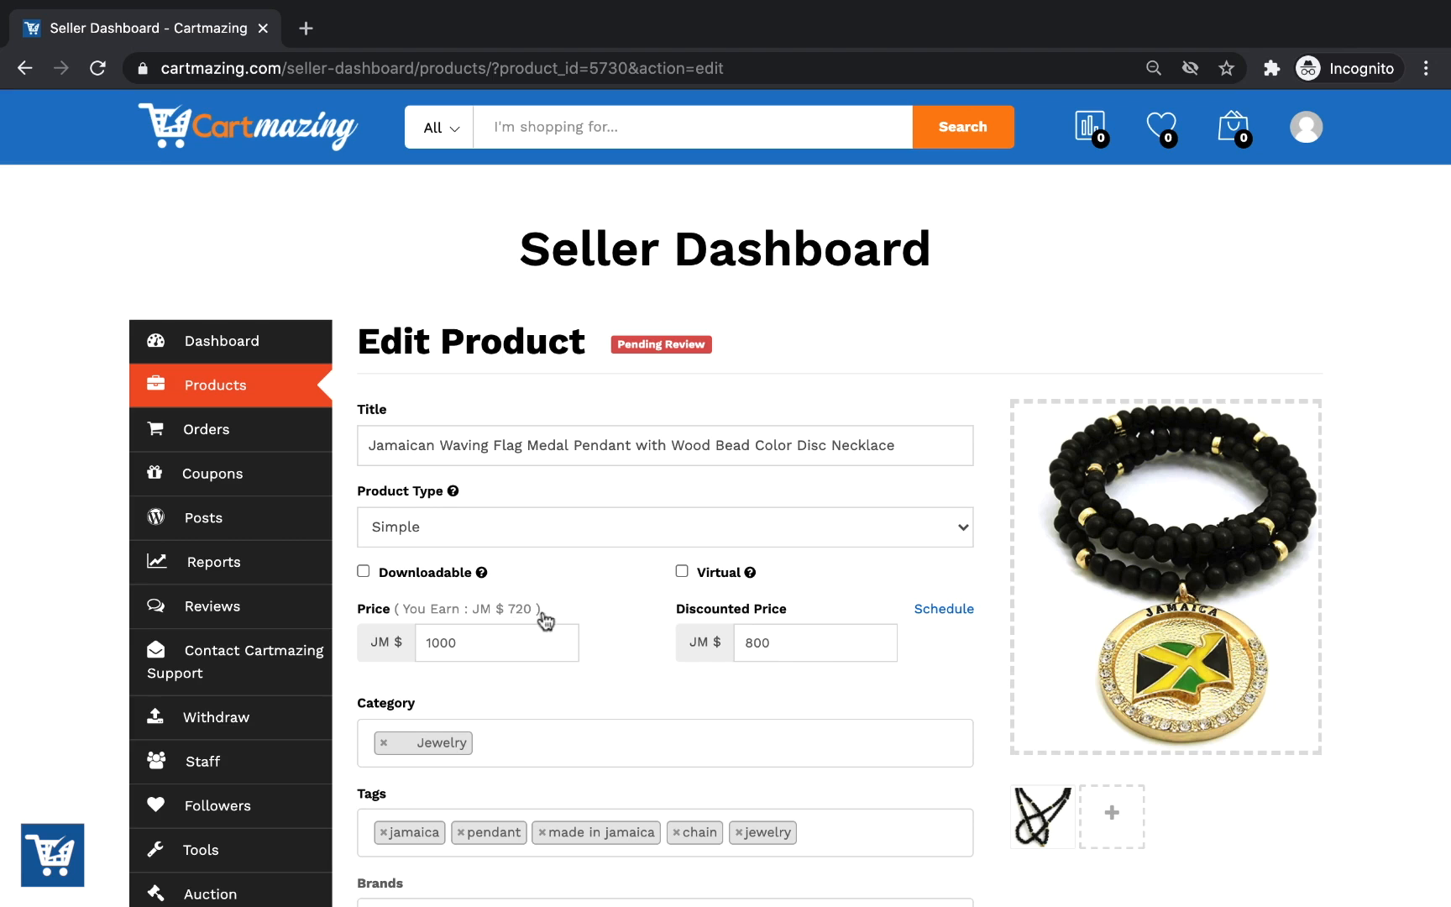
drag(562, 618, 397, 619)
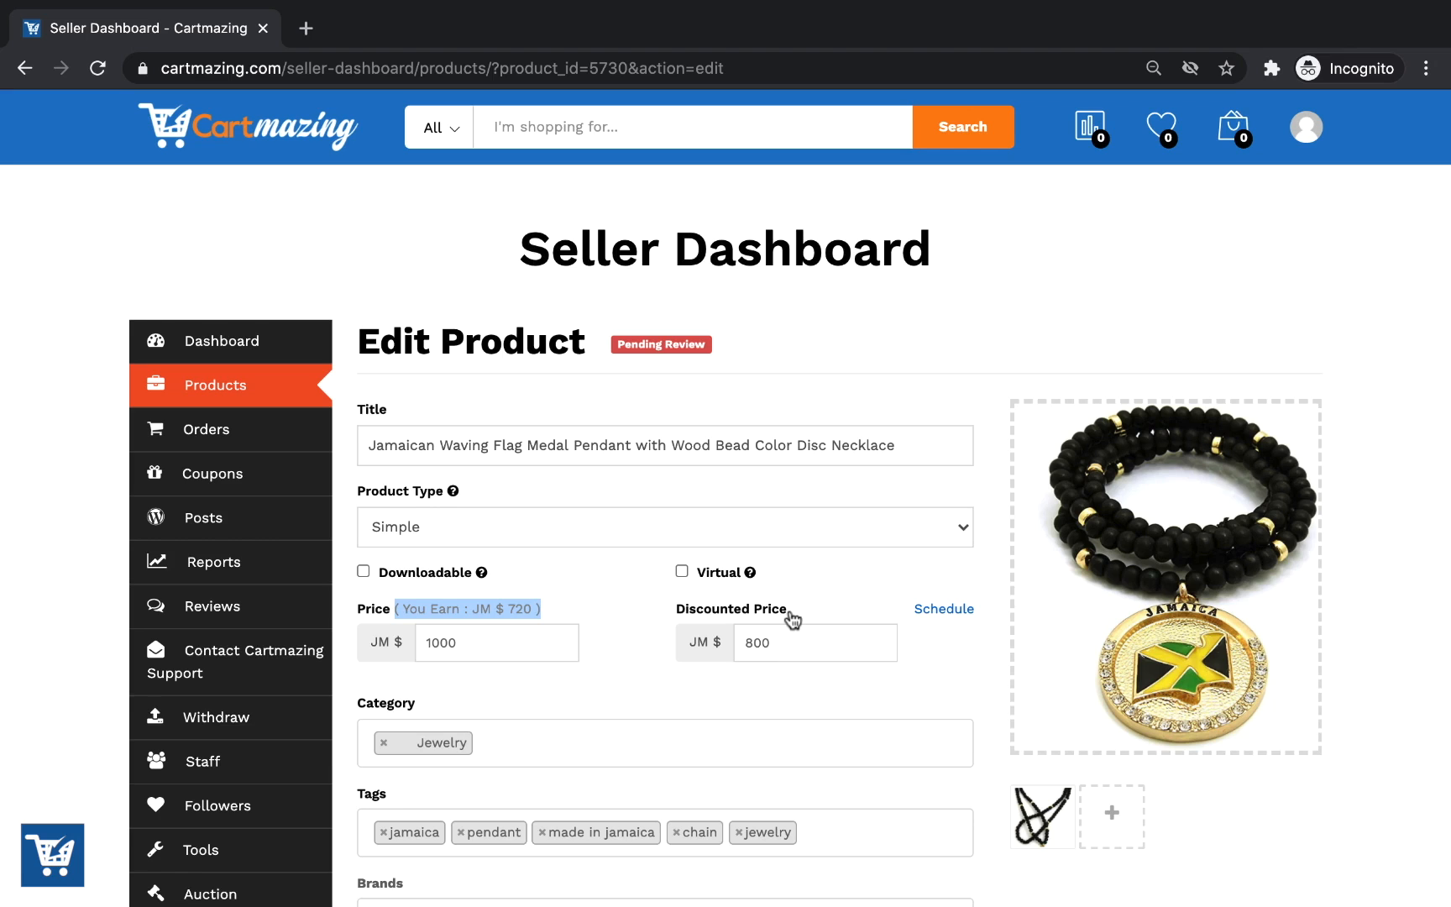
click(773, 643)
drag(774, 642, 728, 645)
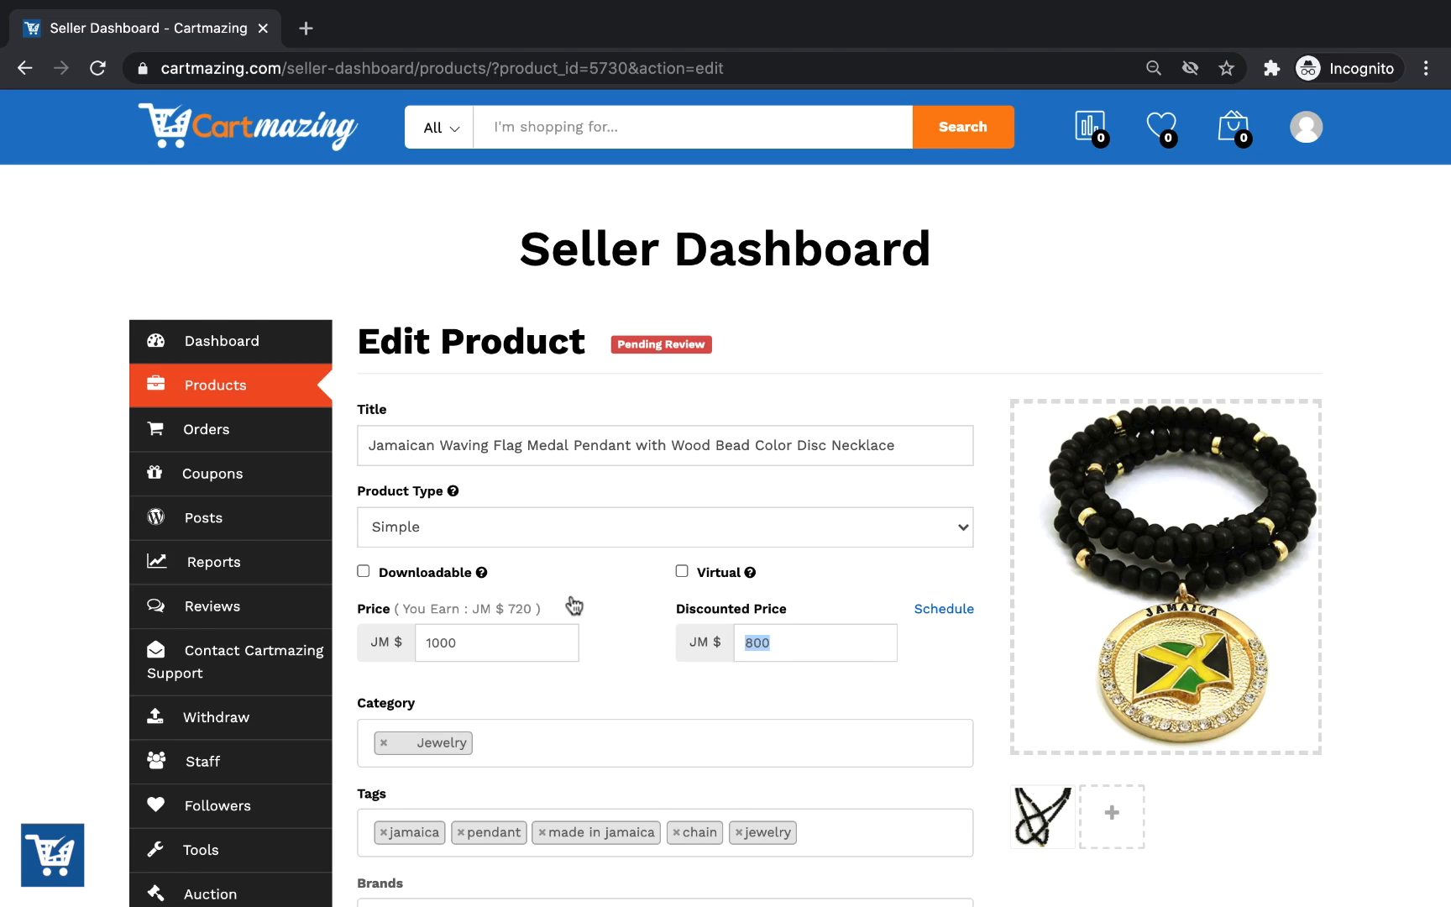
drag(575, 606, 397, 621)
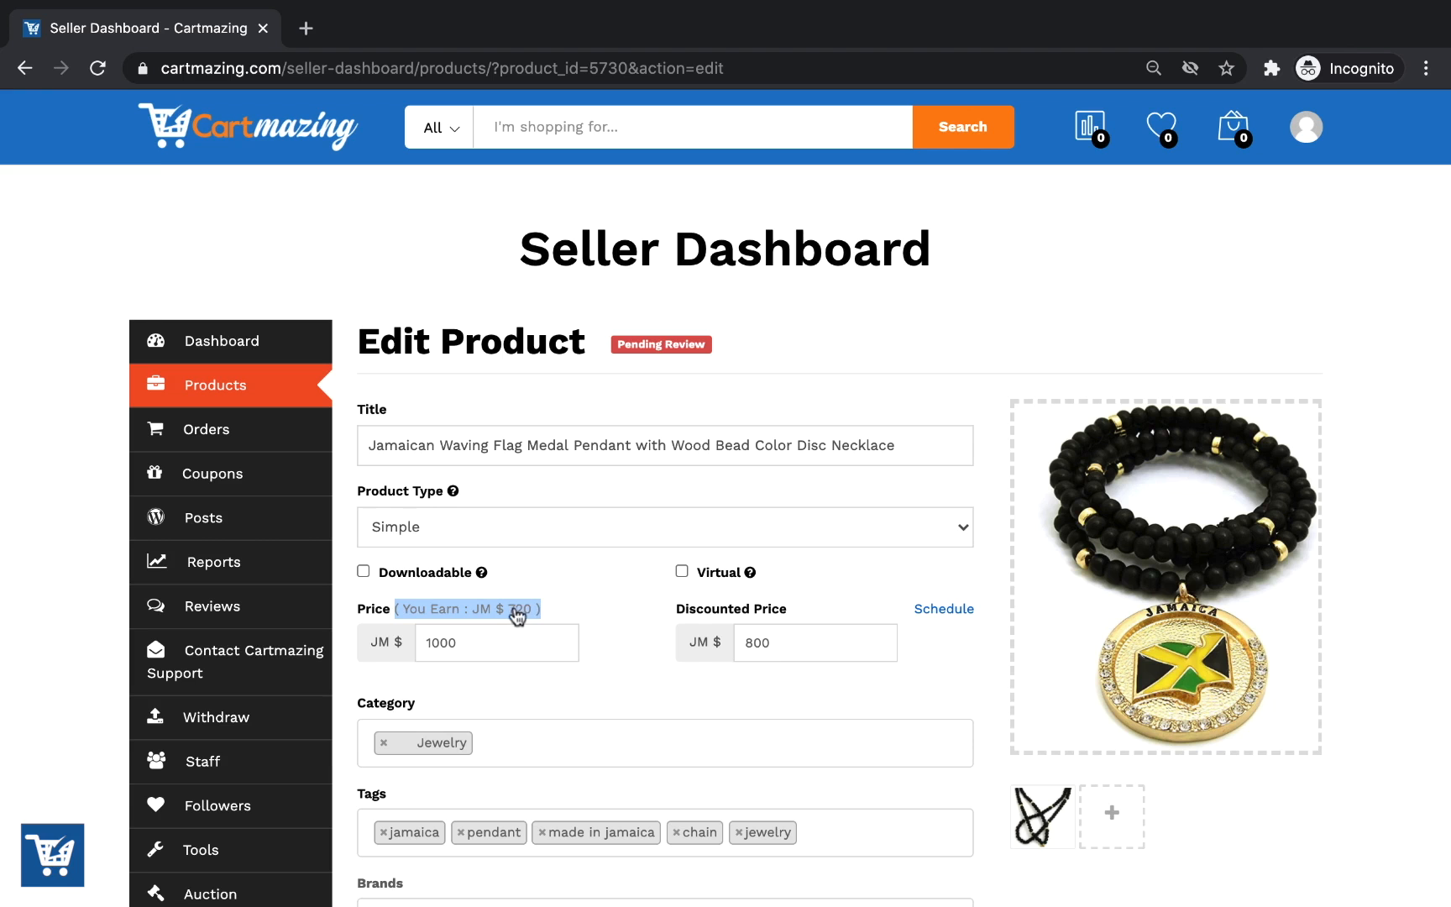
scroll(635, 671, down, 8)
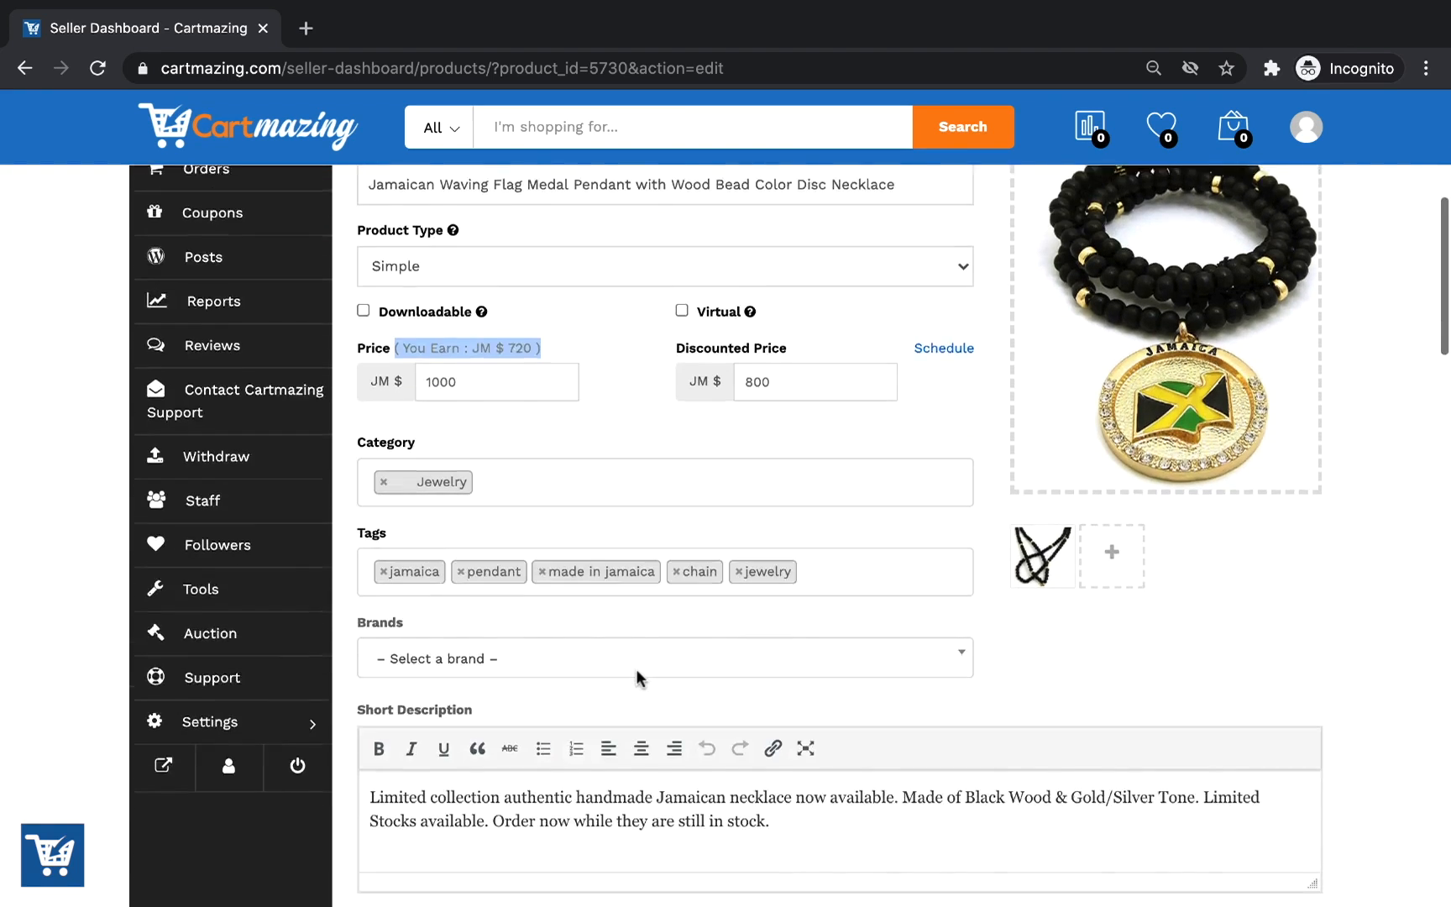
Paste the product's feature list into the Description editor.
click(628, 597)
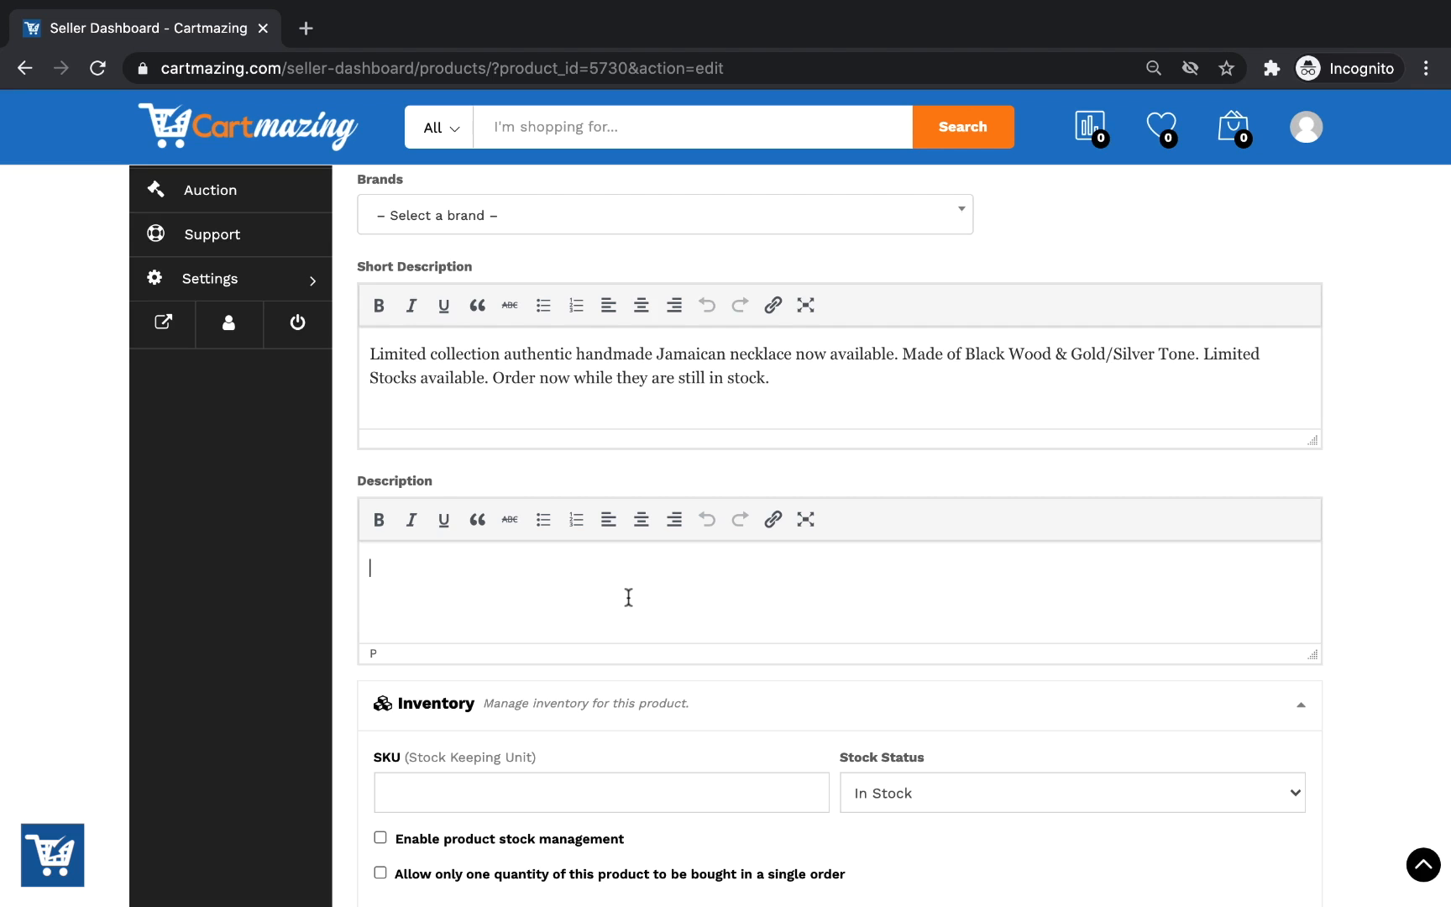
text(Limited Collection Authentic Jamaican Necklace featuring:  * Stone Stud Jamaica Waving Flag Medal Pendant Necklace * Pendant Size: 1.5" x 1.75" * 6mm 30" Wood Bead Color Disc Necklace * Black Wood * Gold / Silver -Tone * Hip-Hop Costume Jewelry)
scroll(394, 587, up, 3)
scroll(507, 583, down, 3)
Format the feature lines of the description as a bulleted list and remove the leftover blank line.
drag(568, 625, 372, 599)
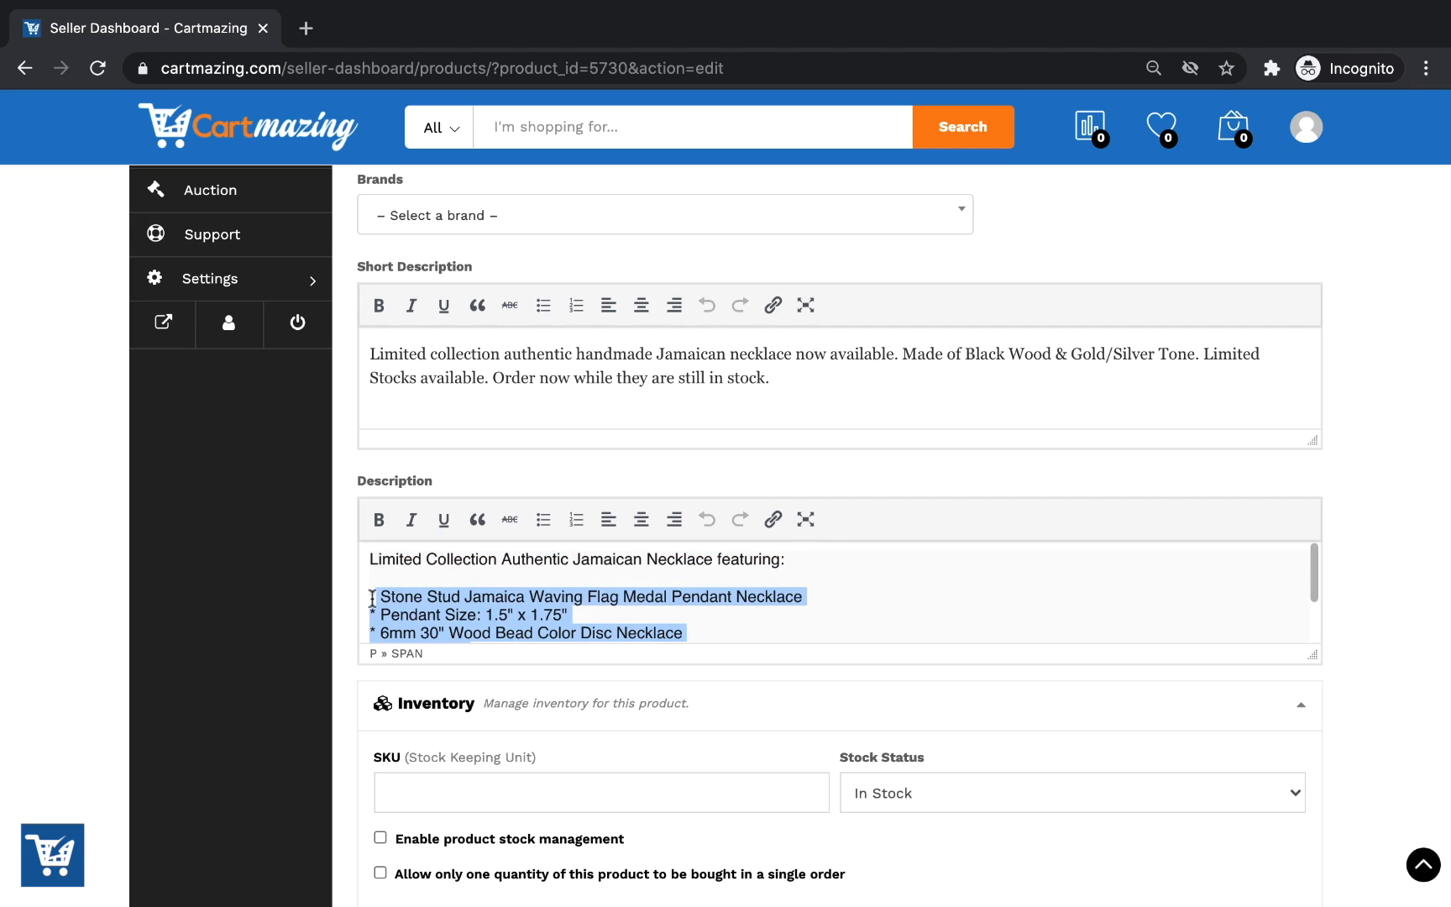
click(543, 519)
click(414, 613)
key(Delete)
key(BackSpace)
Add a new paragraph below the list reading "This item is made in Jamaica".
scroll(424, 600, down, 1)
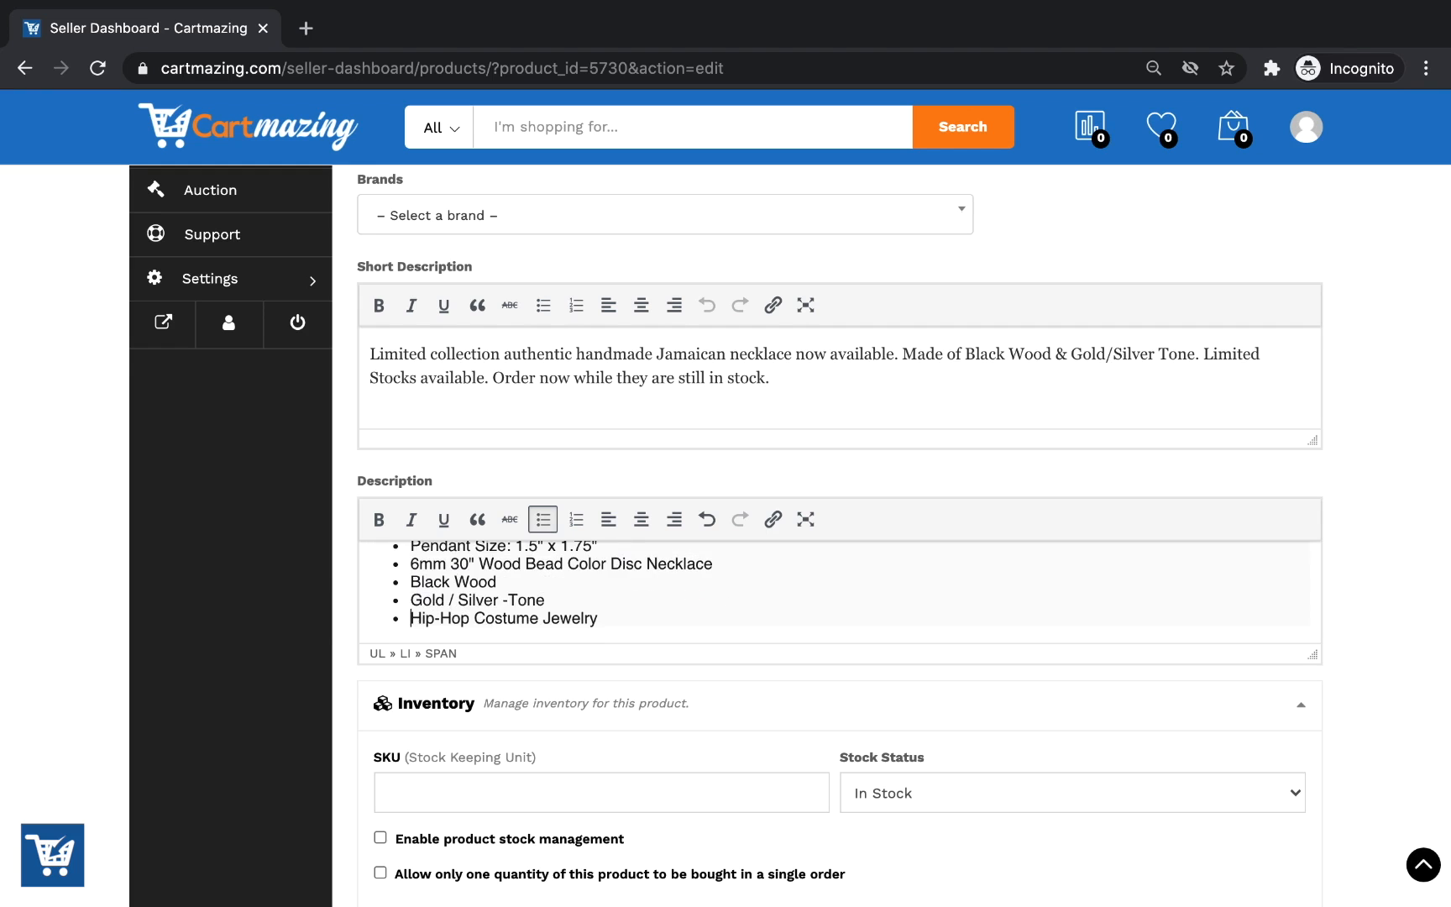
scroll(424, 600, up, 2)
scroll(424, 600, down, 2)
click(615, 617)
key(Return)
key(Return)
text(Thi)
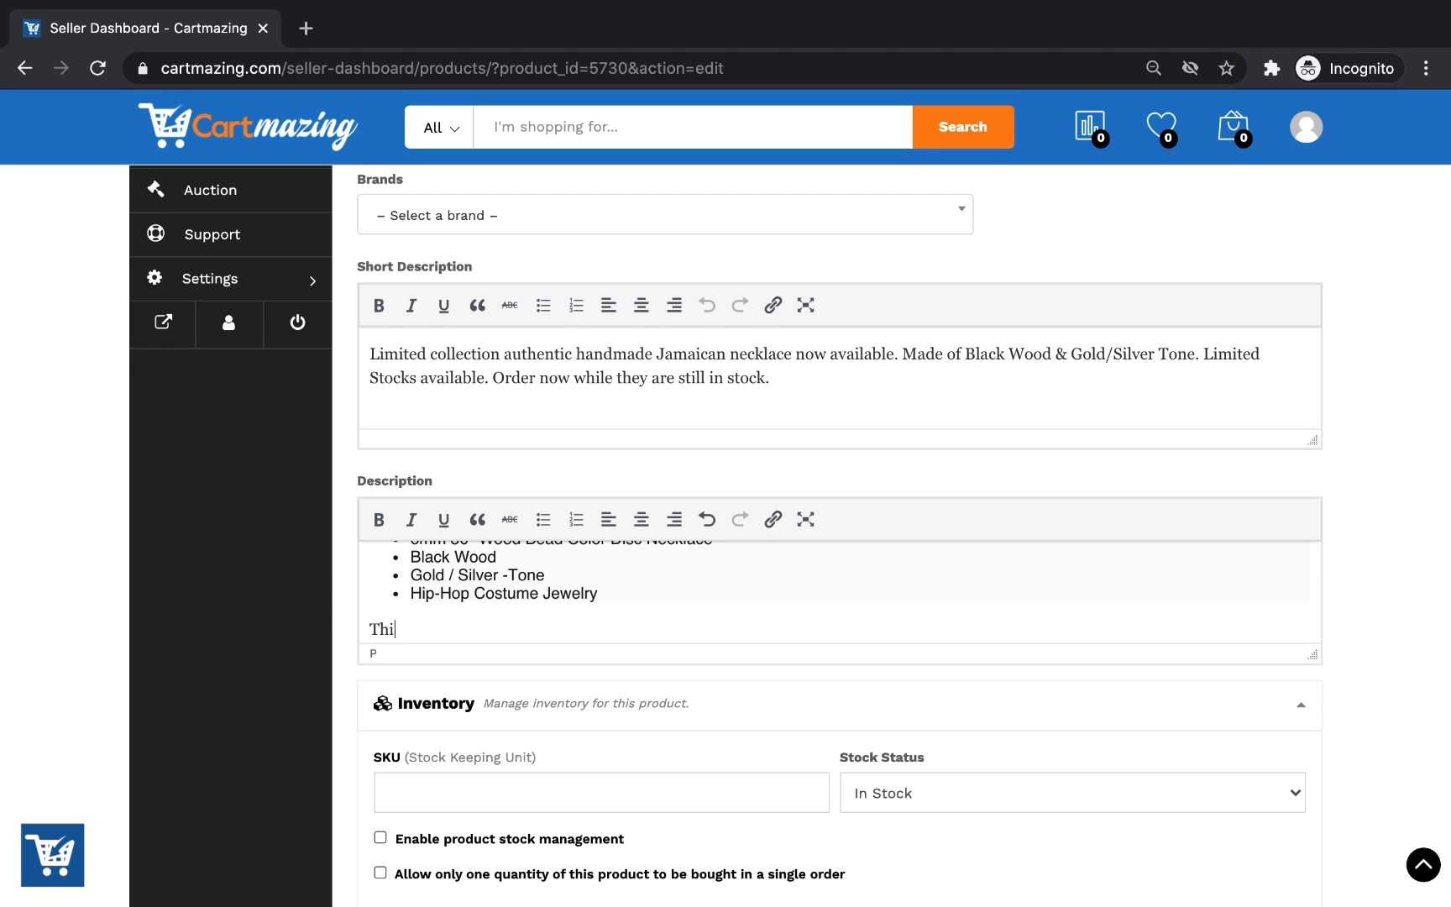
text(s item is made in Jamaica)
Make the sentence "This item is made in Jamaica" bold.
drag(613, 629, 350, 606)
click(379, 519)
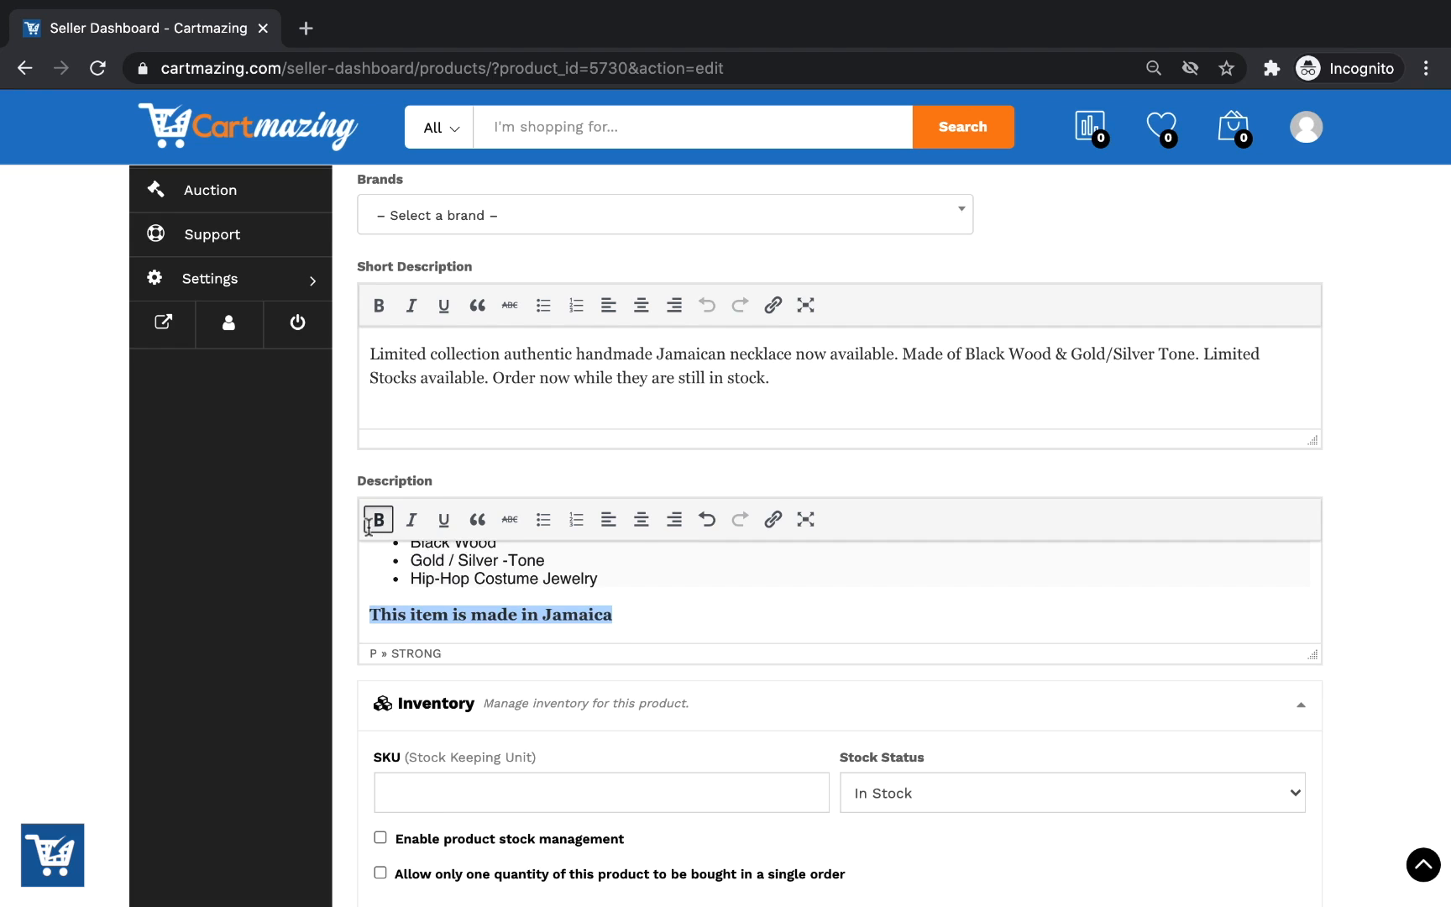
scroll(438, 575, down, 4)
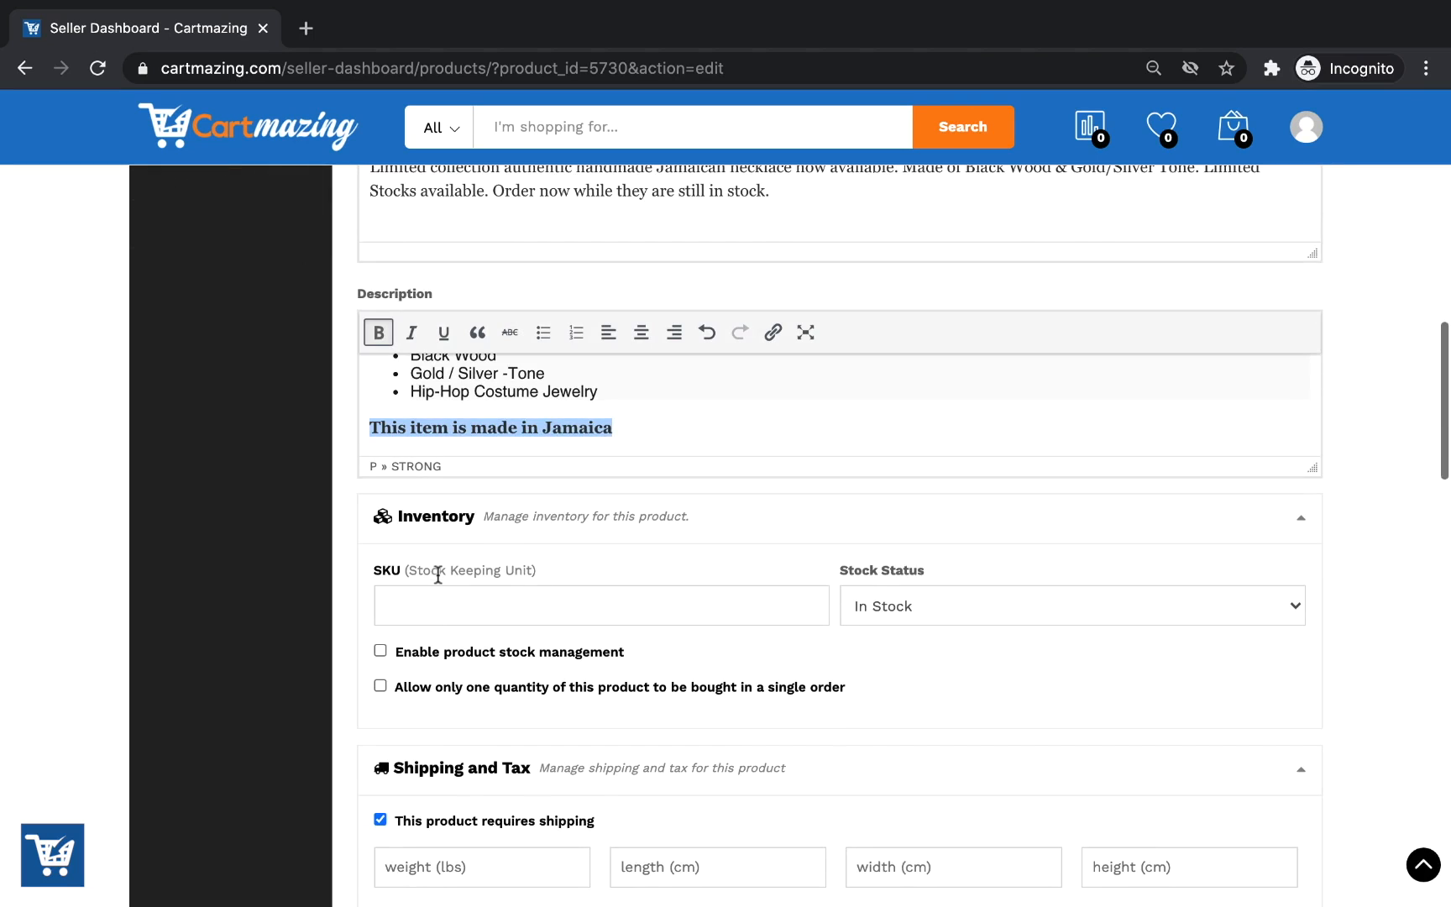
scroll(441, 583, down, 1)
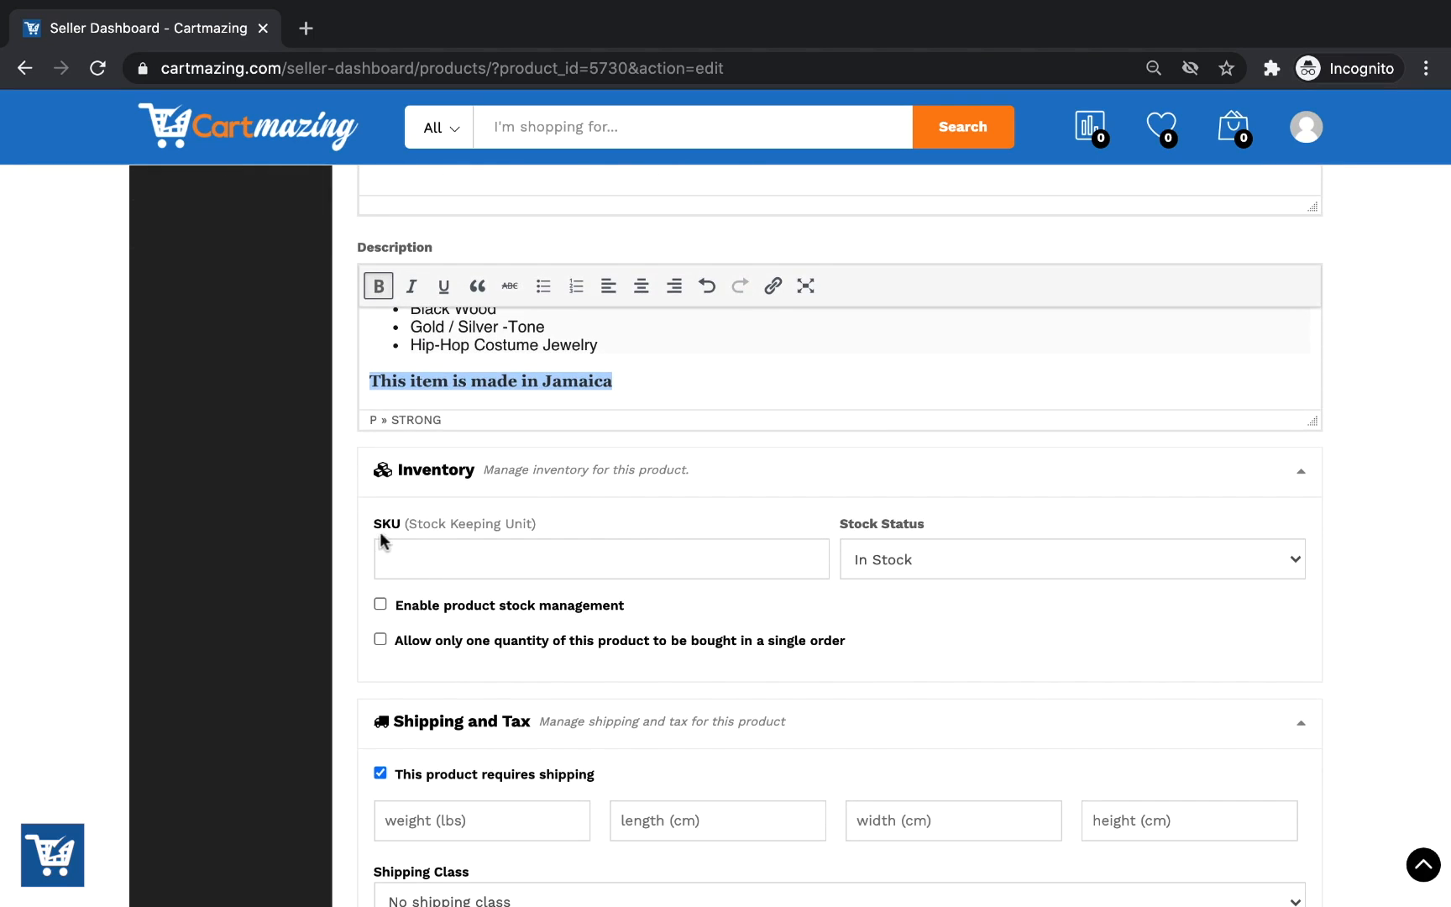
Enable product stock management and set the stock quantity to 80 and the low stock threshold to 10.
click(418, 564)
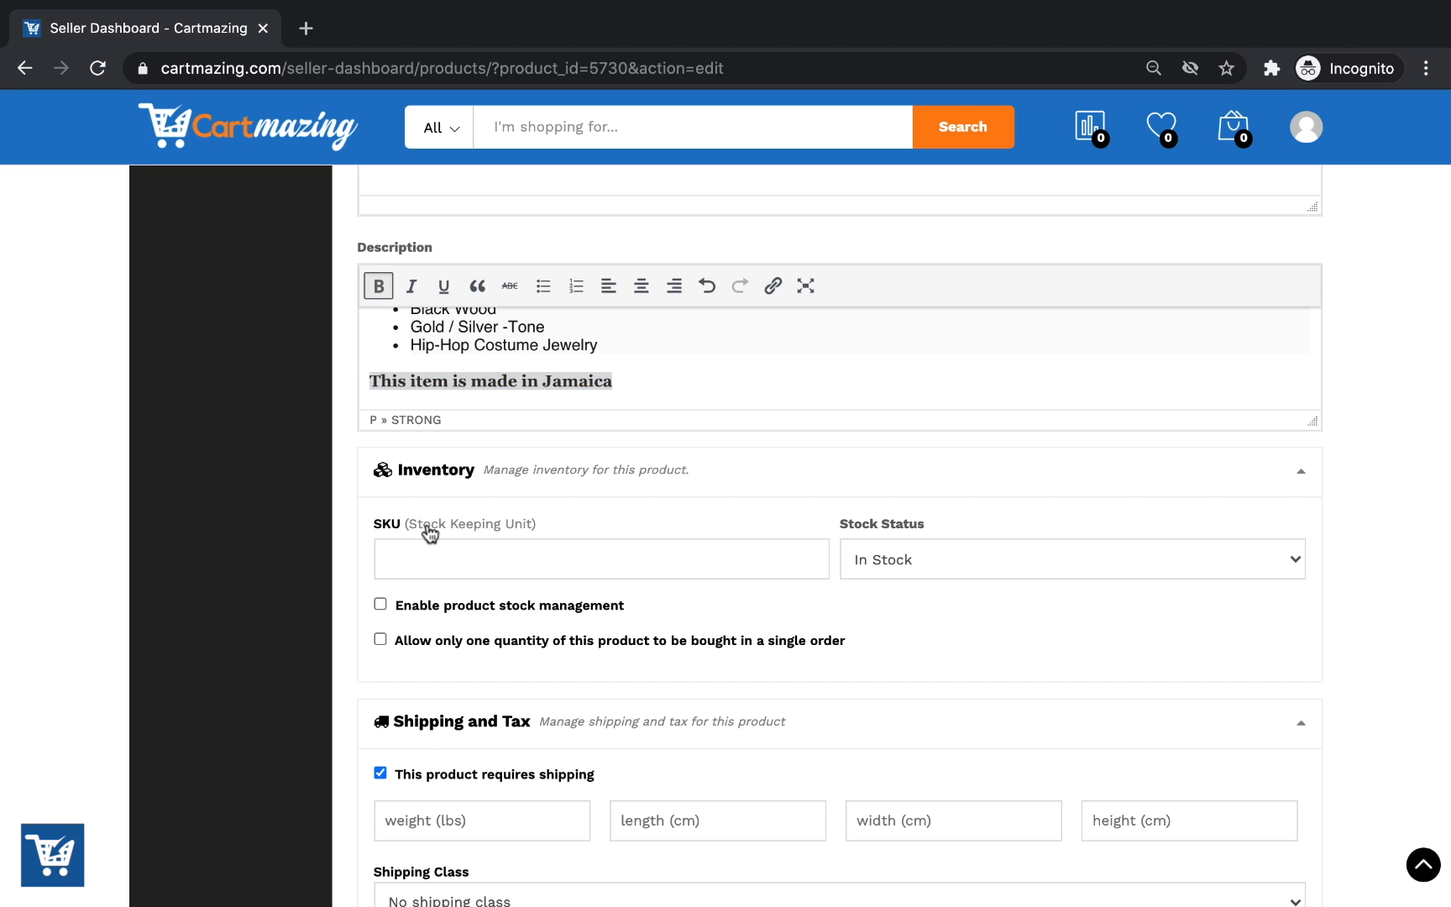
scroll(501, 568, down, 1)
scroll(500, 567, down, 2)
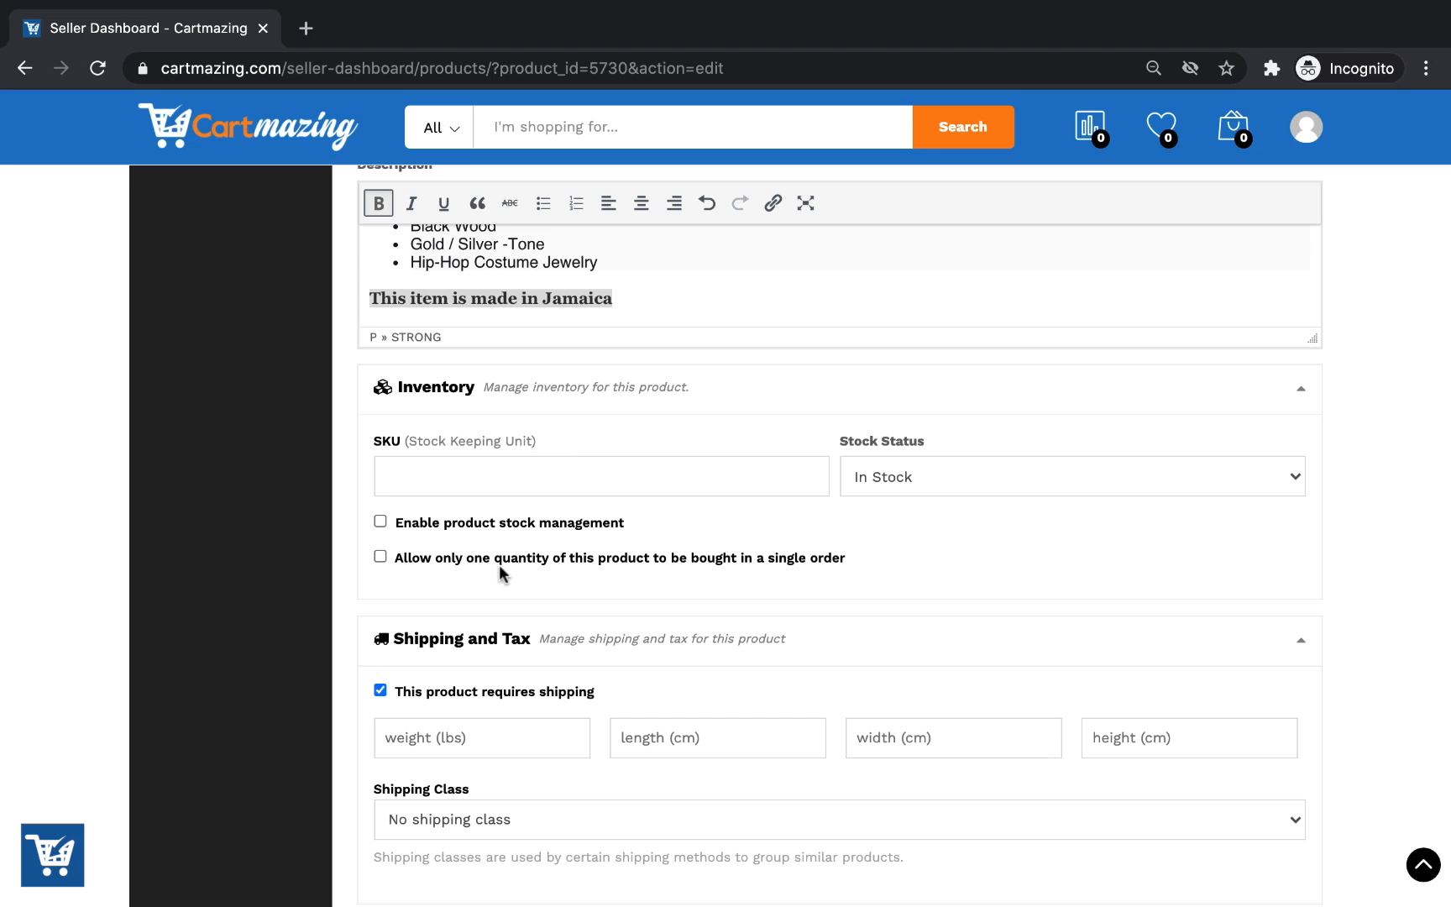
click(443, 473)
click(380, 521)
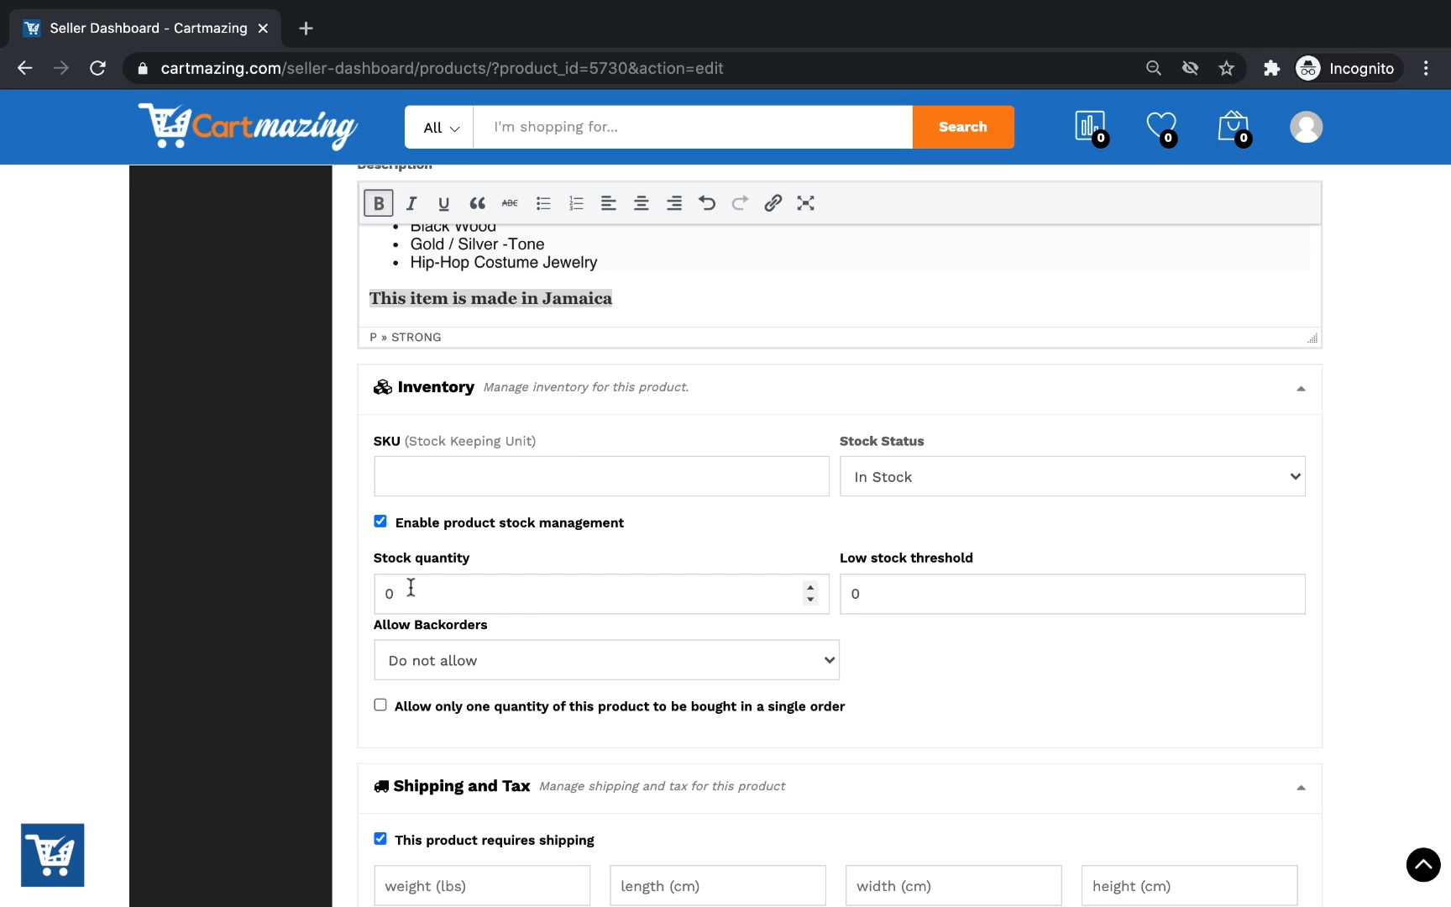
drag(410, 587, 331, 588)
text(80)
key(Tab)
text(10)
Set the product's shipping weight to 0 lbs.
scroll(910, 690, down, 2)
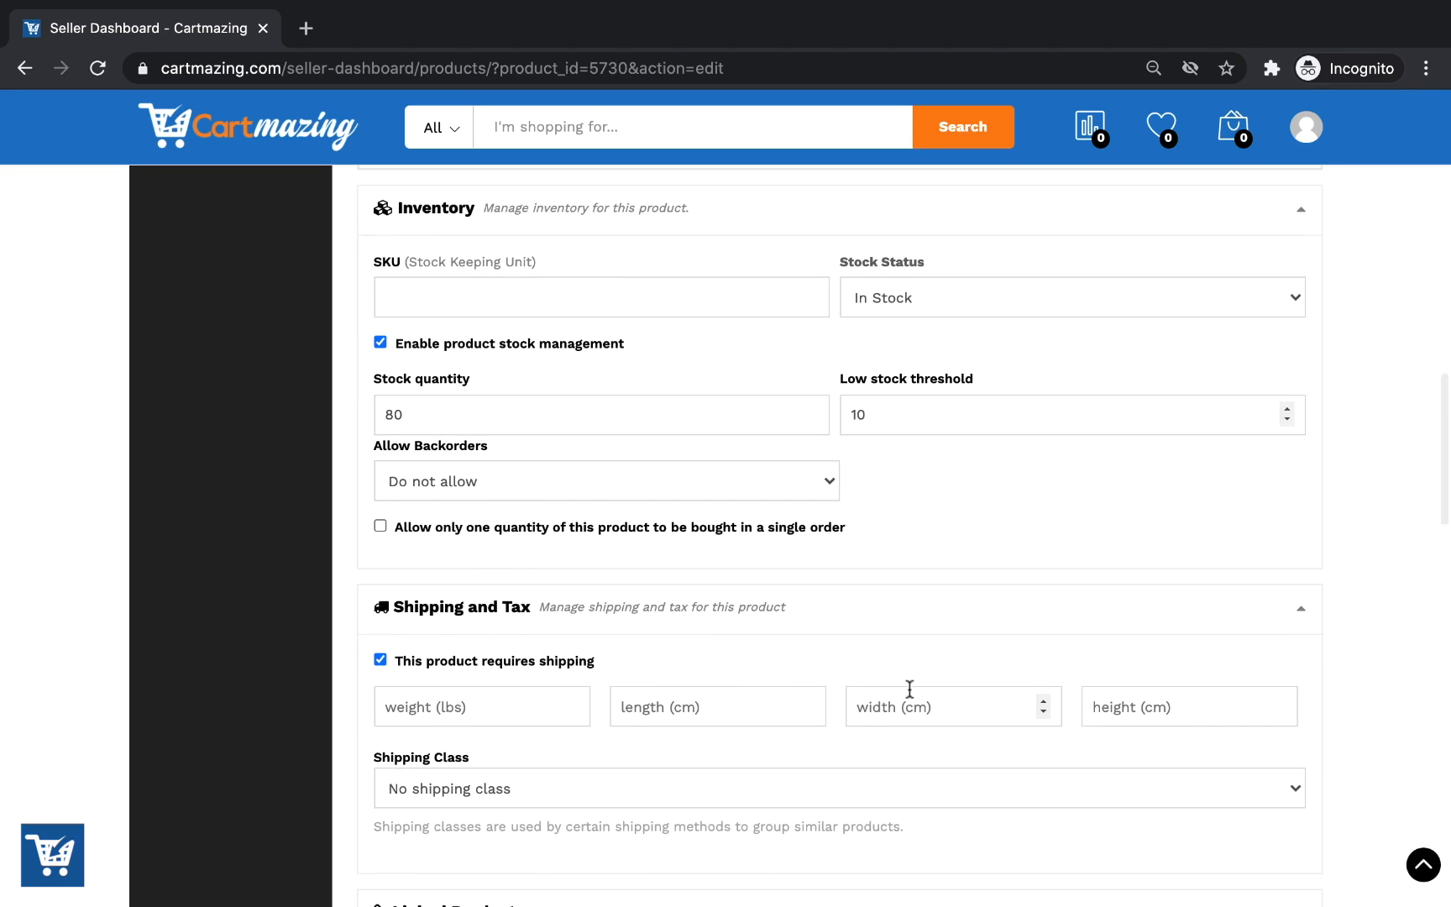
scroll(910, 689, down, 2)
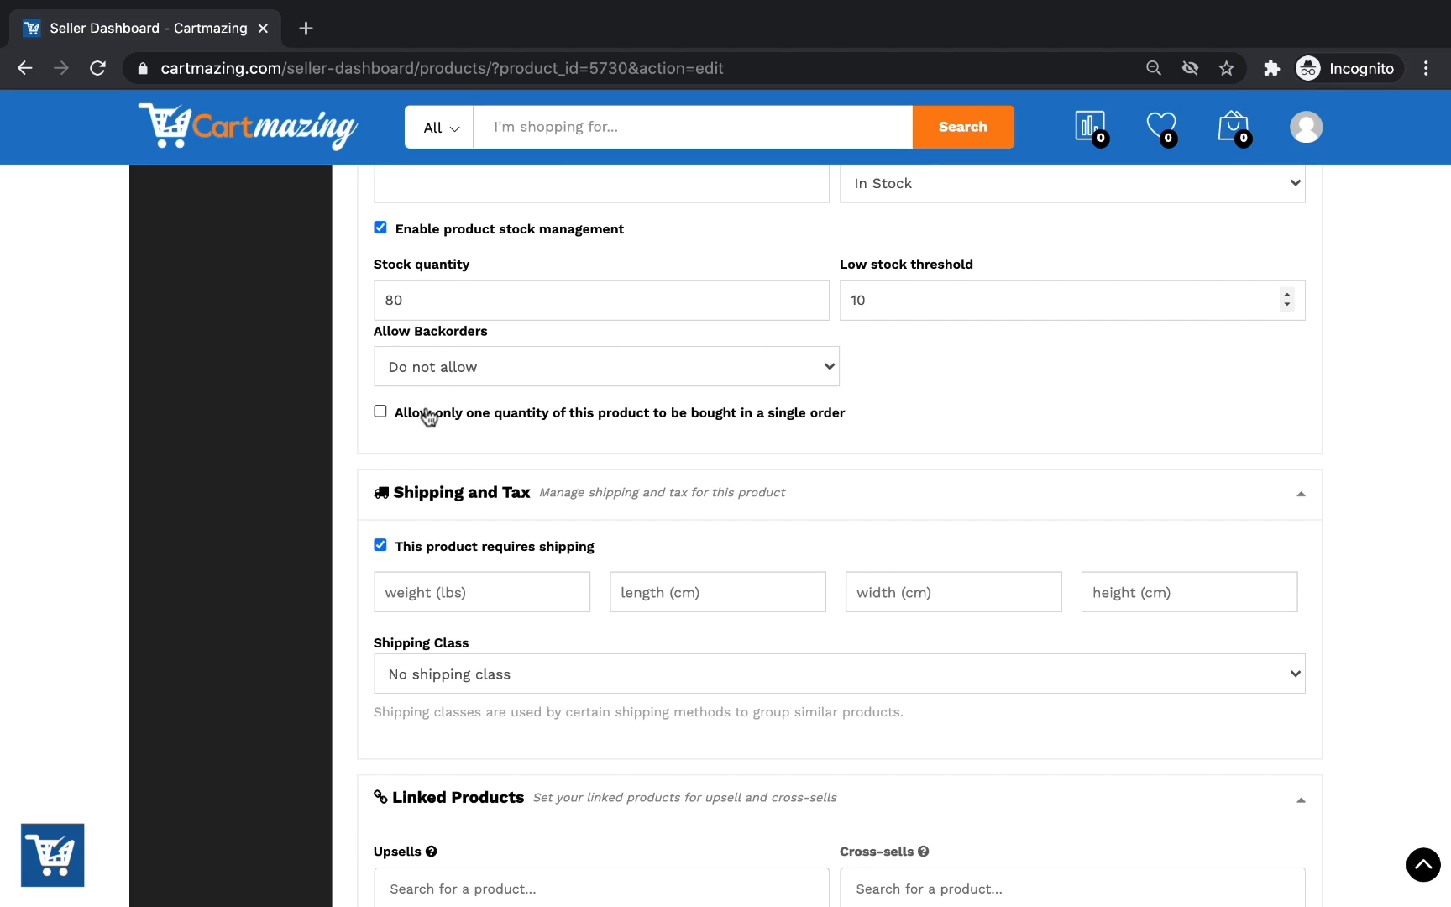
key(XF86MonBrightnessDown)
scroll(441, 595, down, 3)
scroll(440, 594, up, 2)
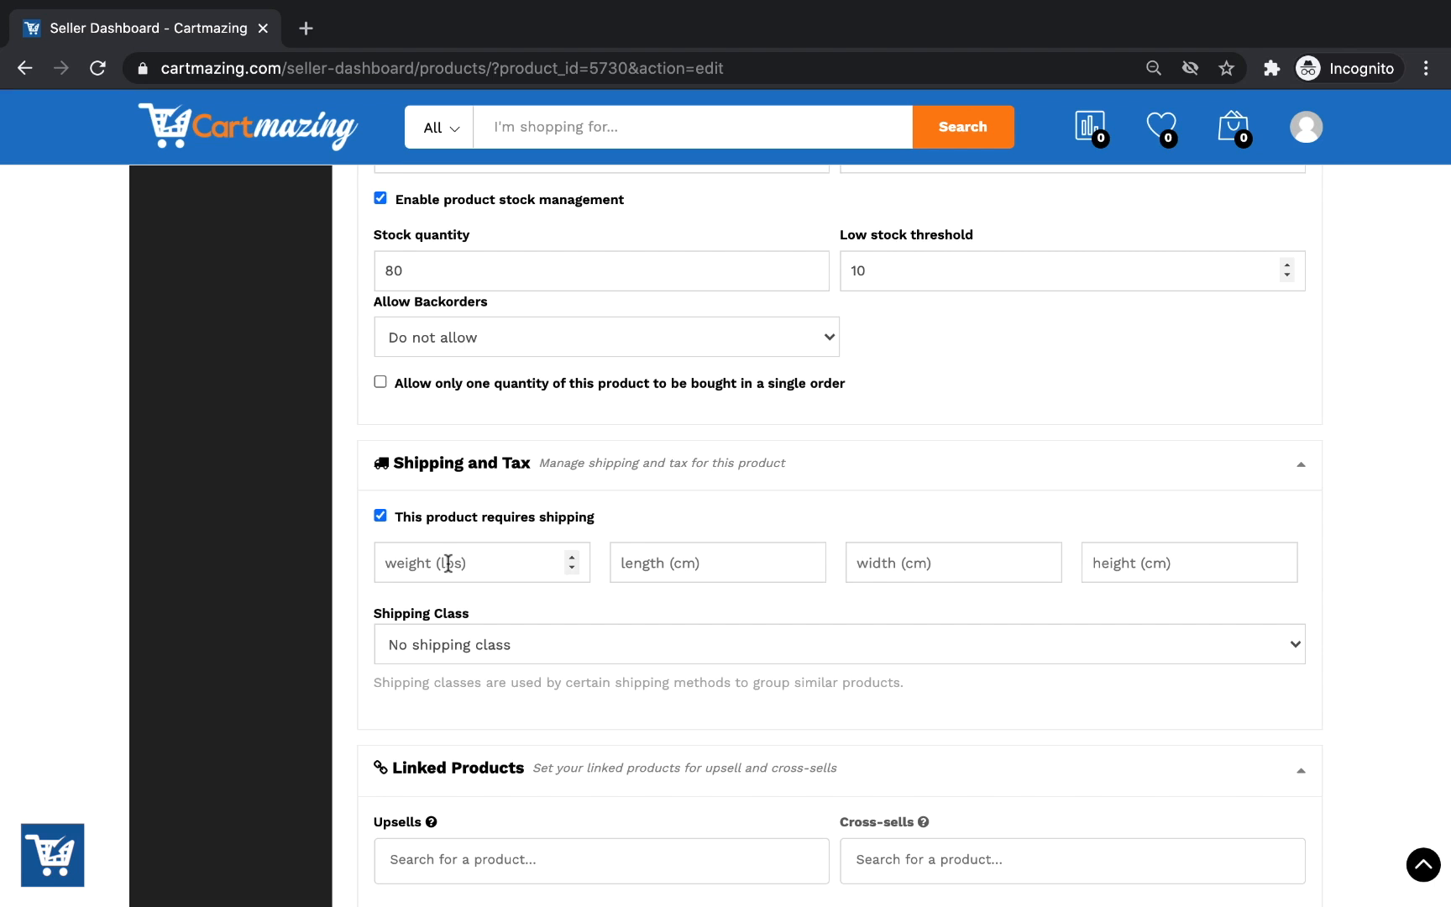
click(441, 555)
text(0.2)
key(BackSpace)
key(BackSpace)
click(479, 642)
click(479, 634)
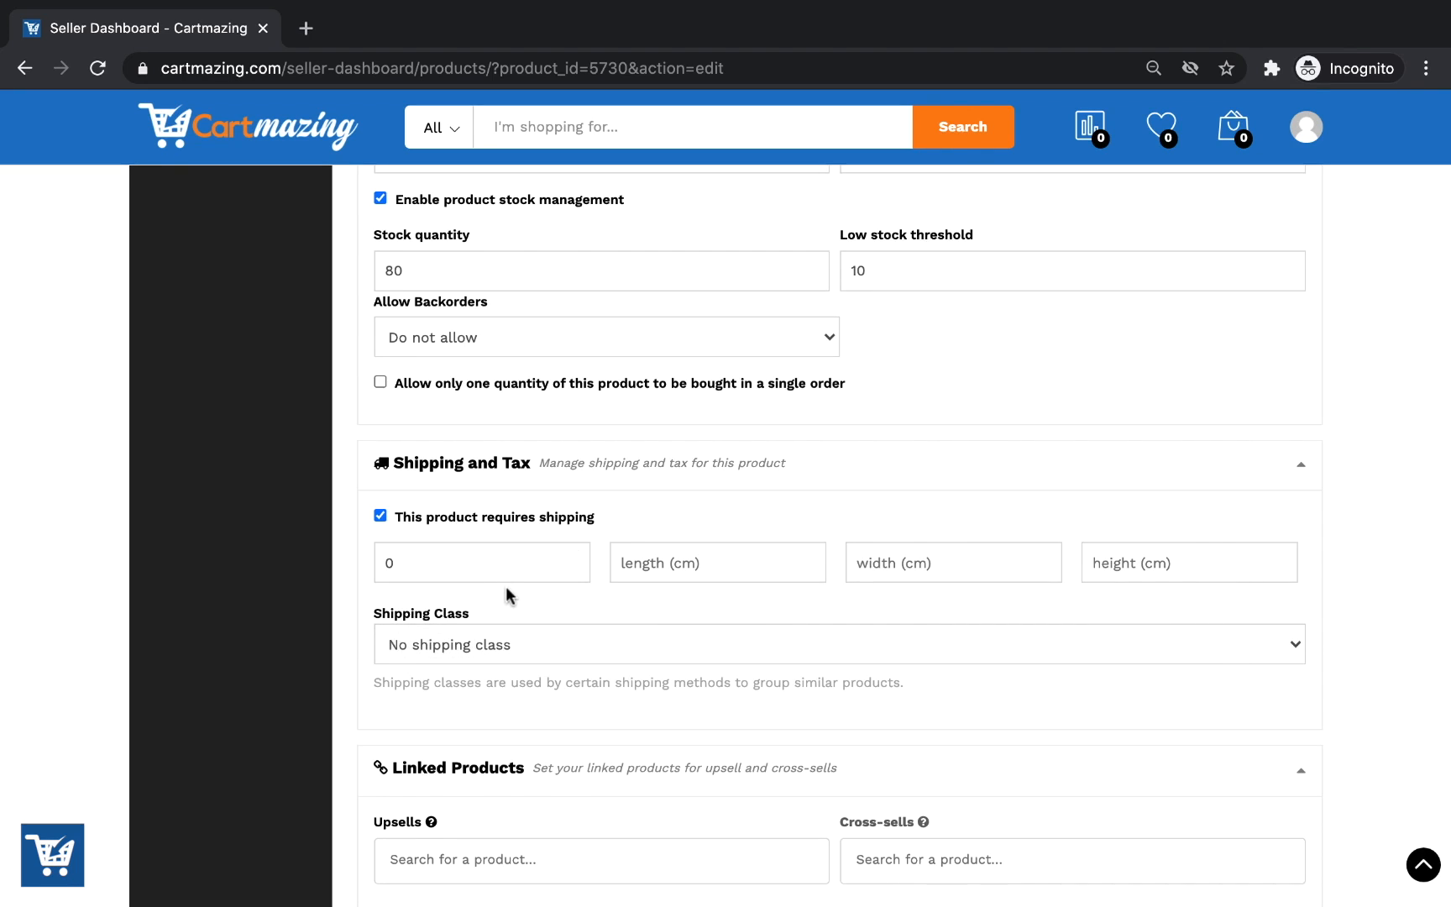
Scroll through the product form to review the filled-in fields and the remaining option sections.
scroll(506, 587, down, 1)
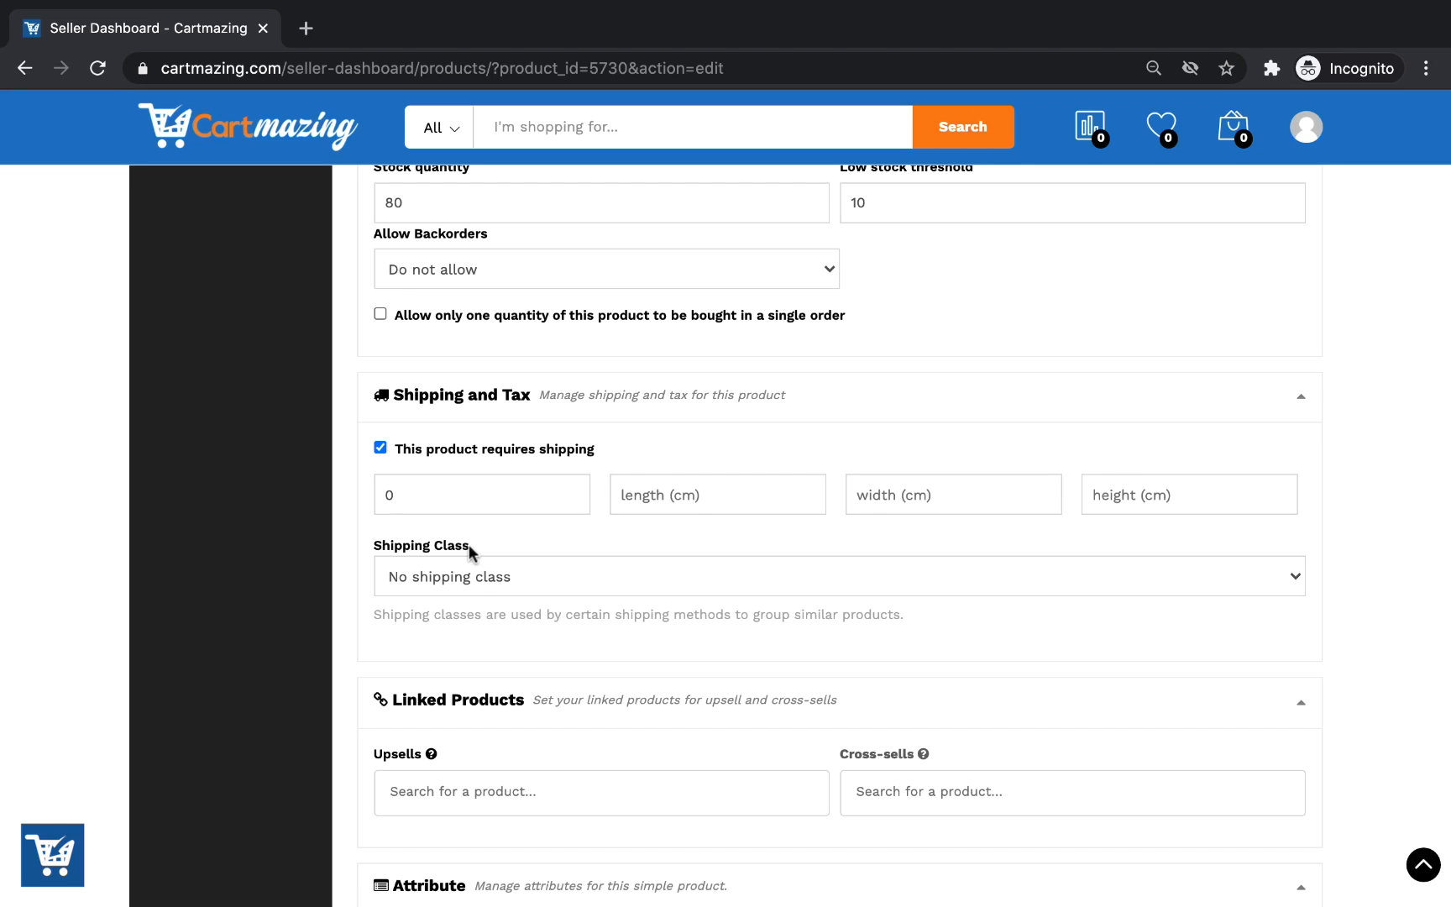
drag(469, 546, 384, 552)
click(493, 541)
scroll(480, 592, down, 6)
scroll(480, 593, up, 1)
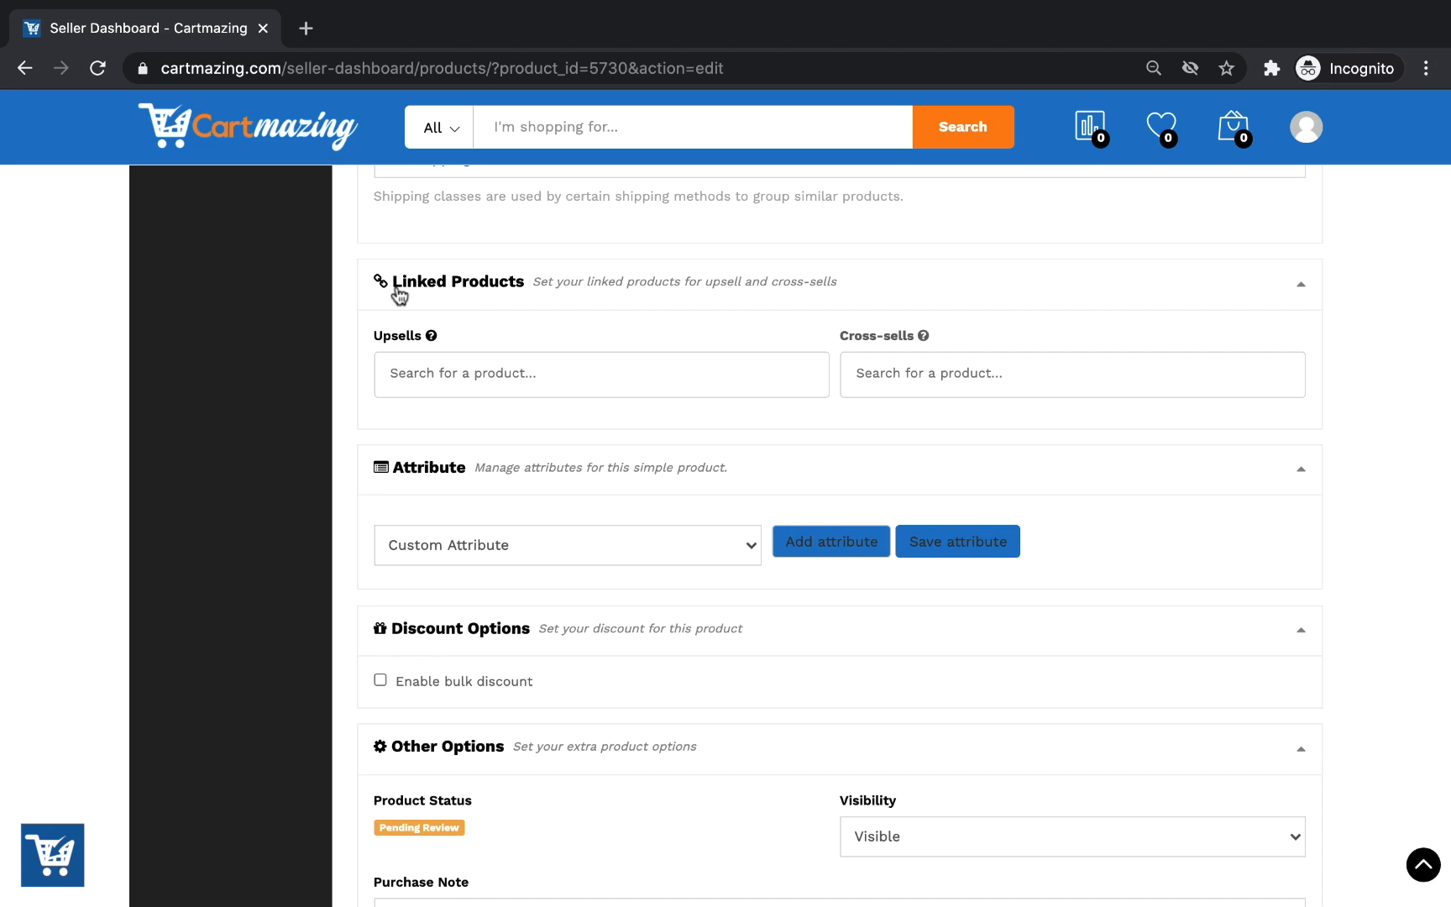
scroll(400, 293, up, 12)
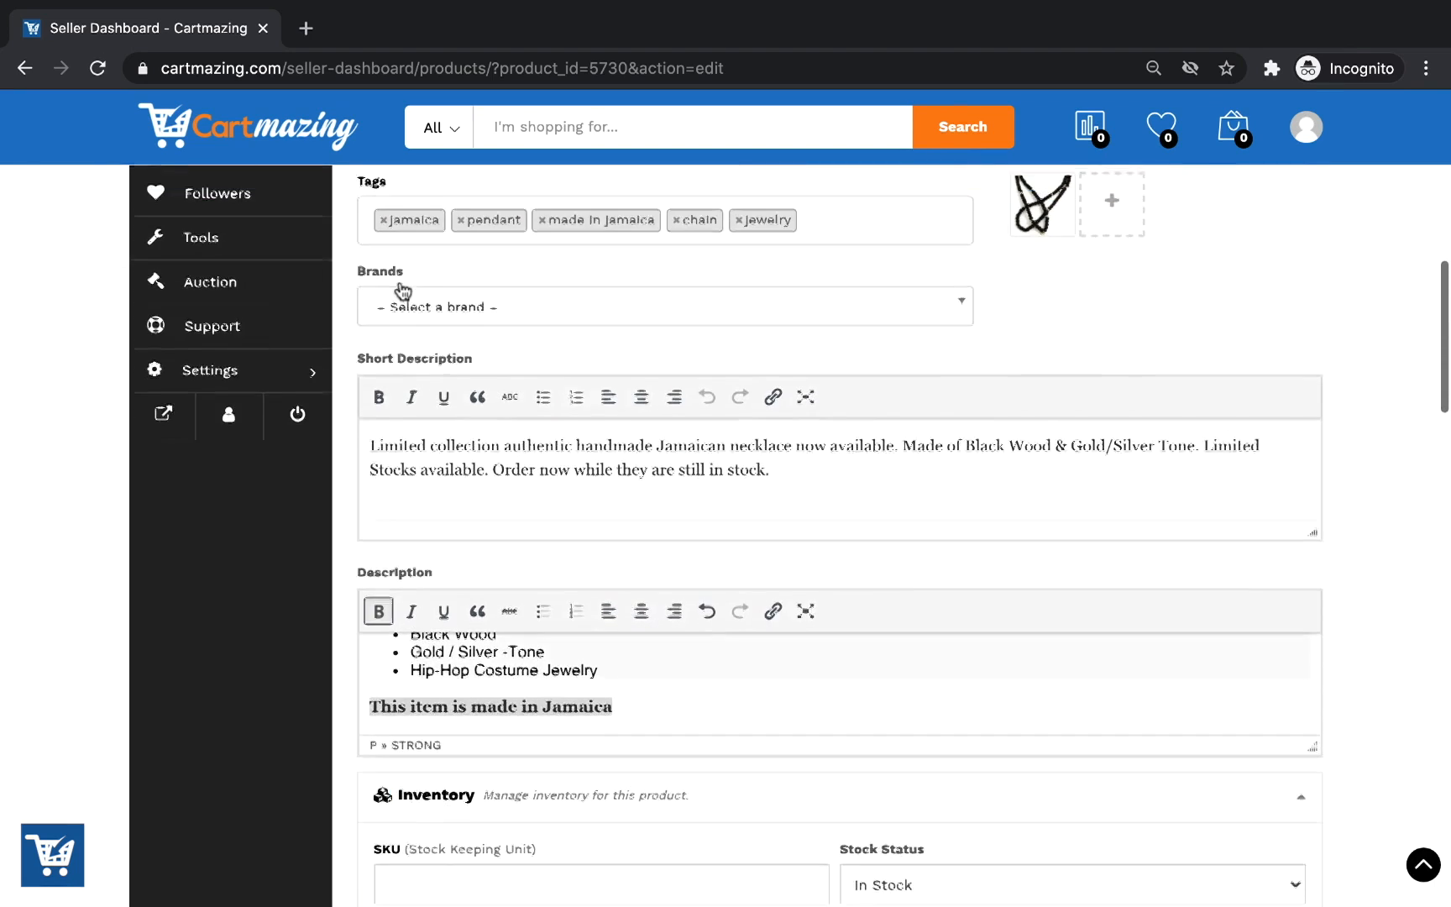
scroll(403, 291, up, 5)
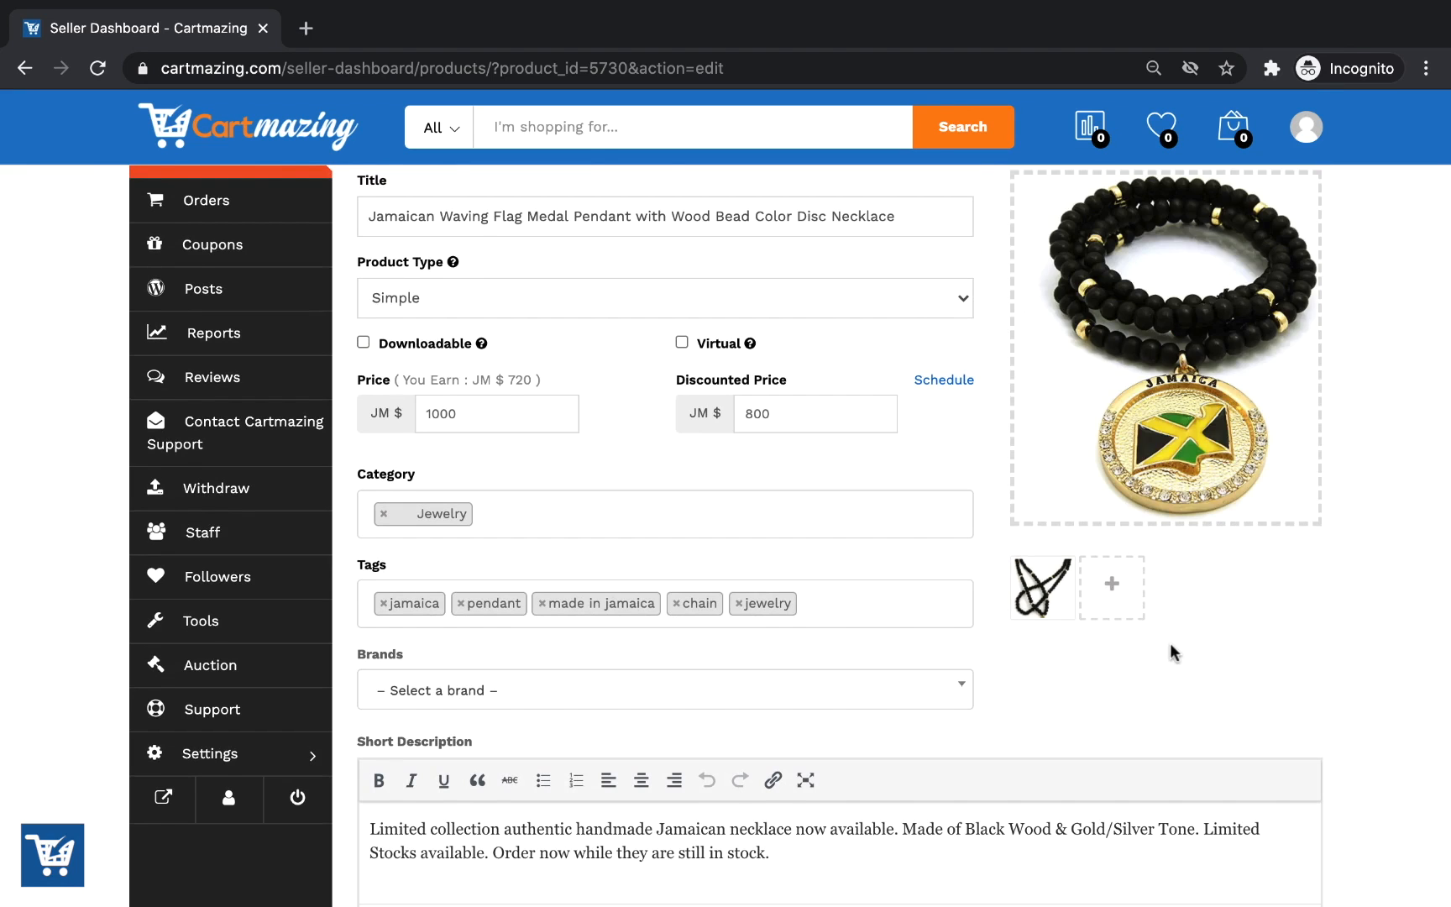
scroll(1172, 648, down, 20)
scroll(1169, 647, down, 3)
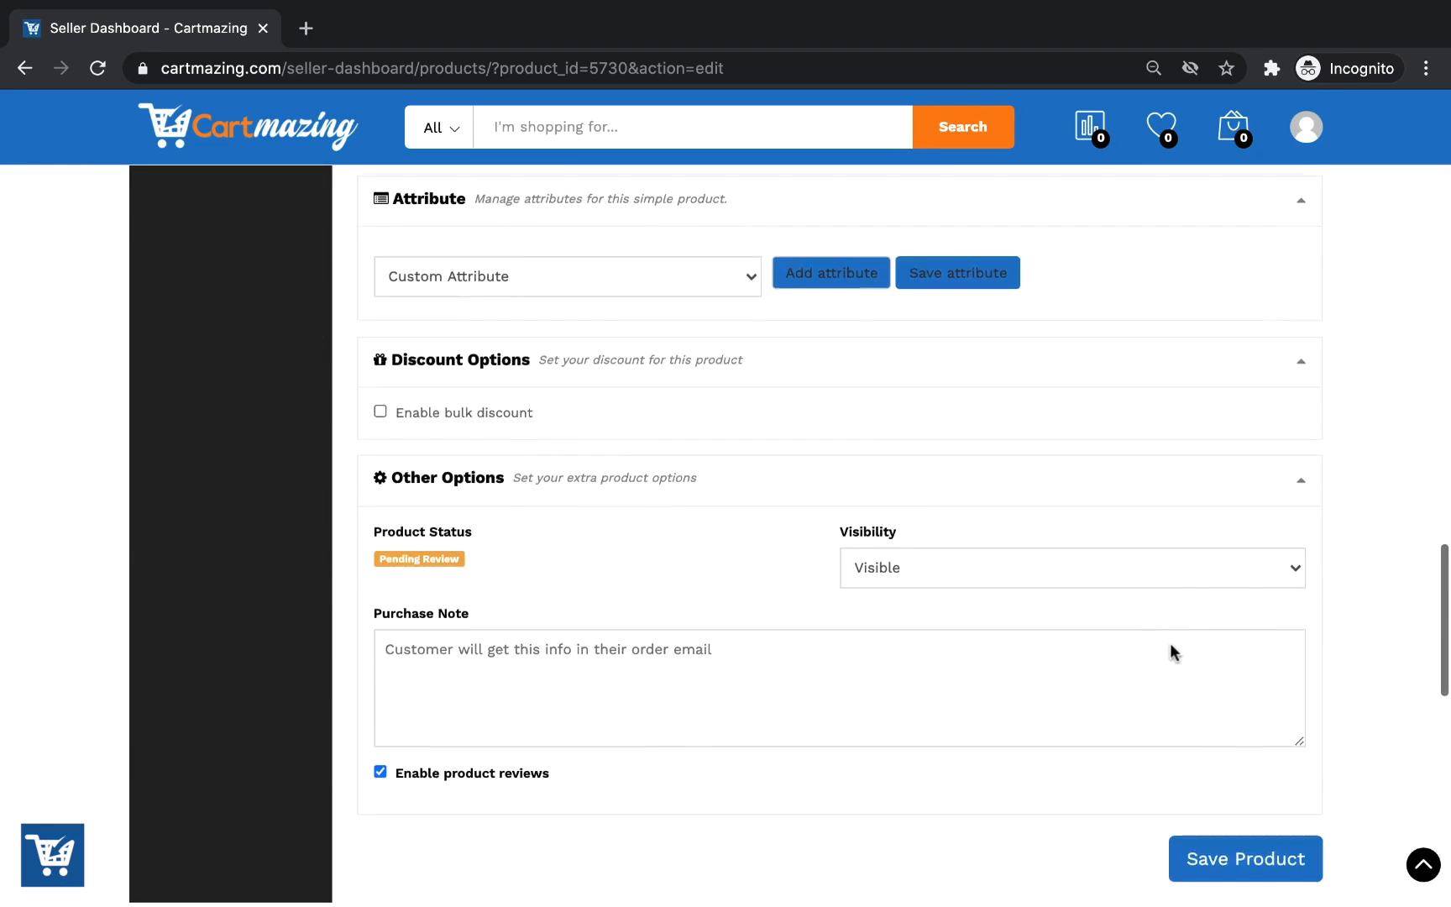
scroll(1170, 645, up, 3)
scroll(1164, 682, up, 2)
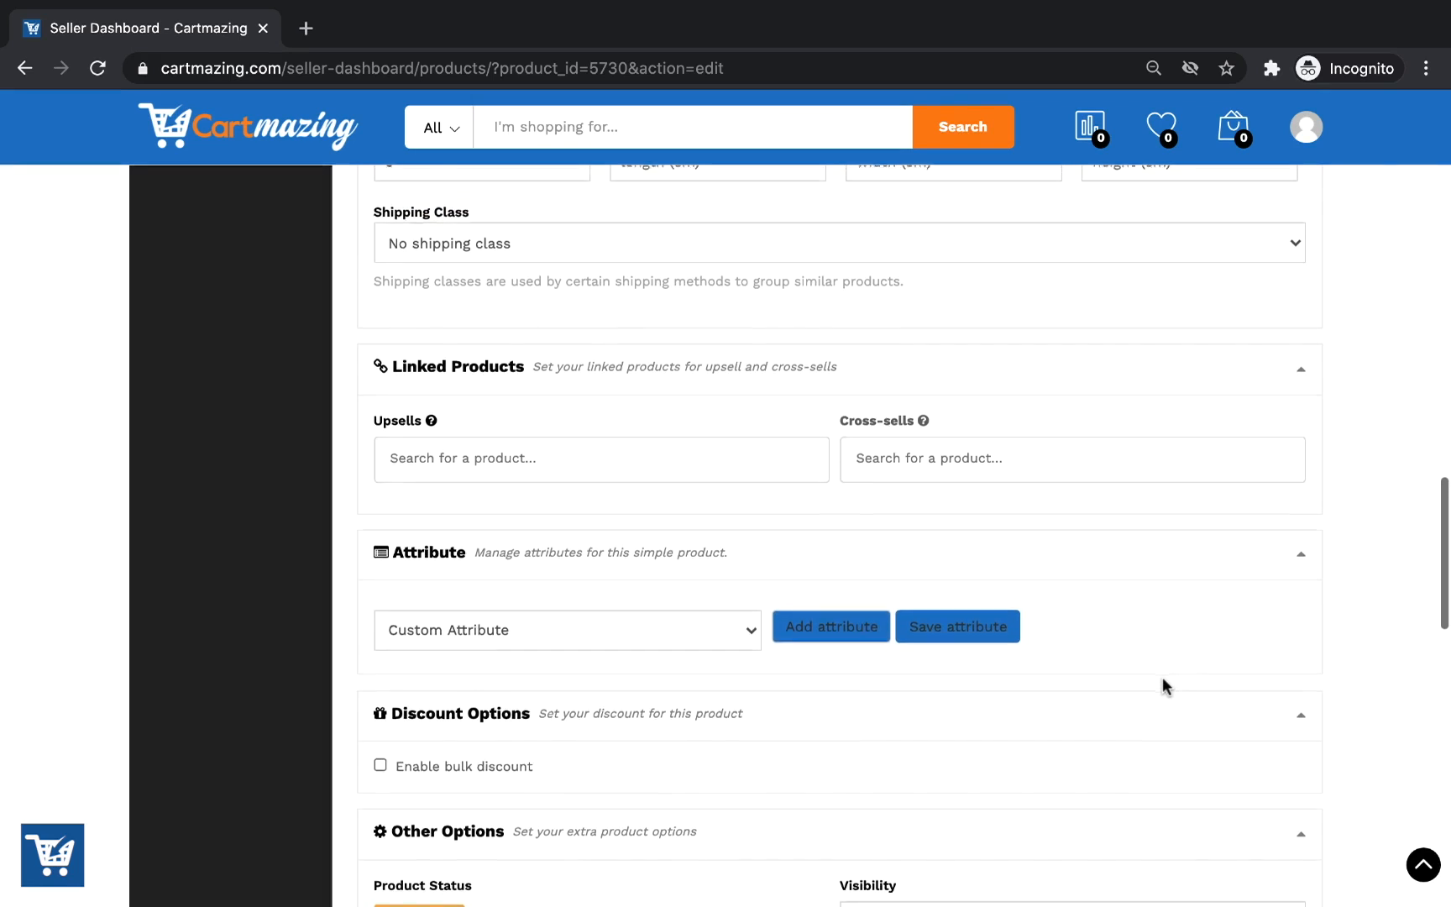
click(919, 456)
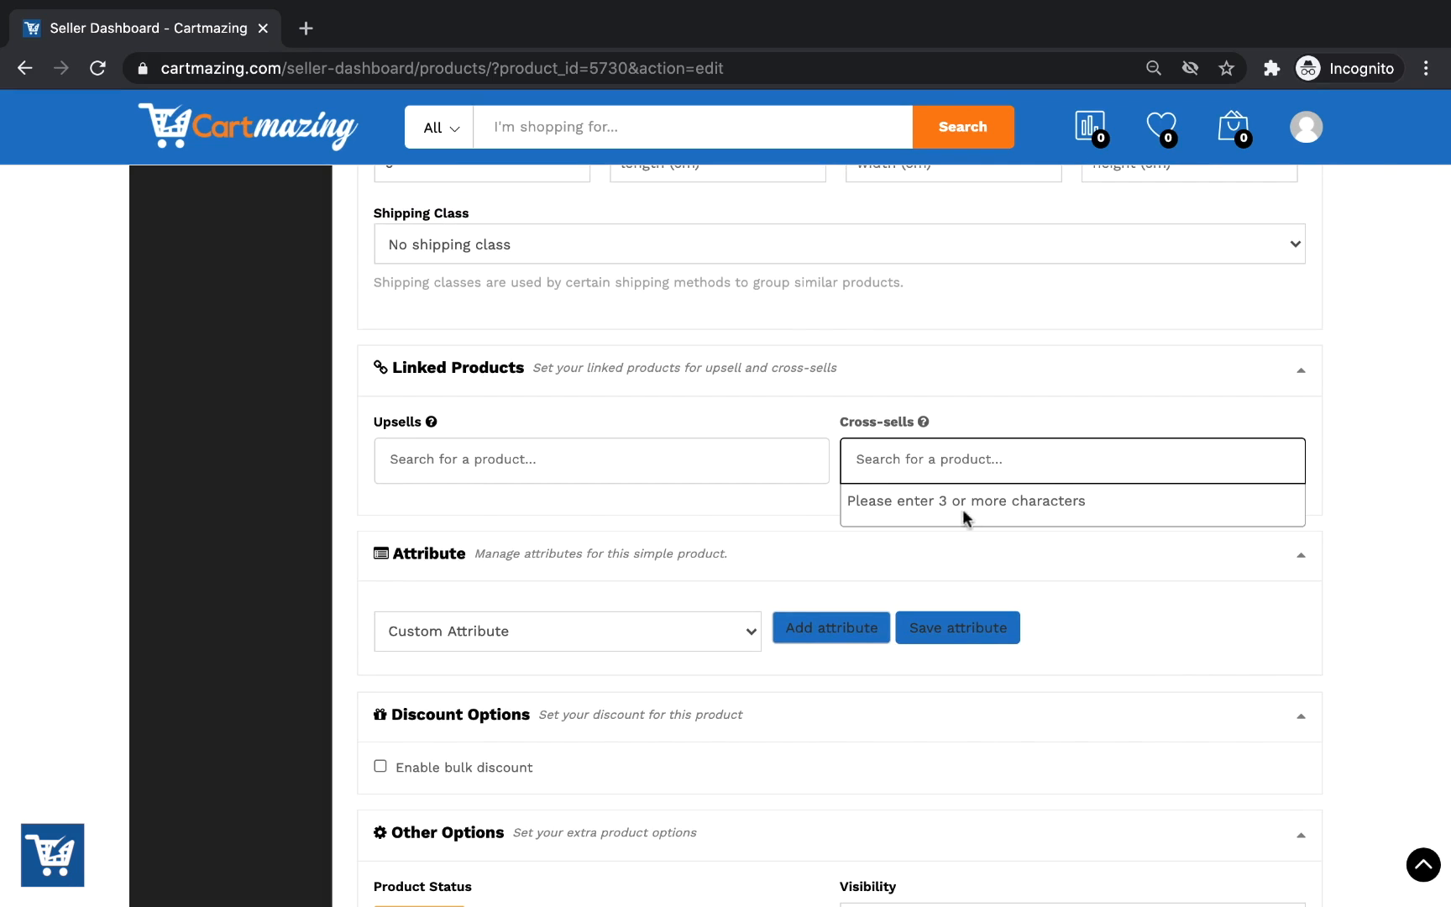
click(825, 412)
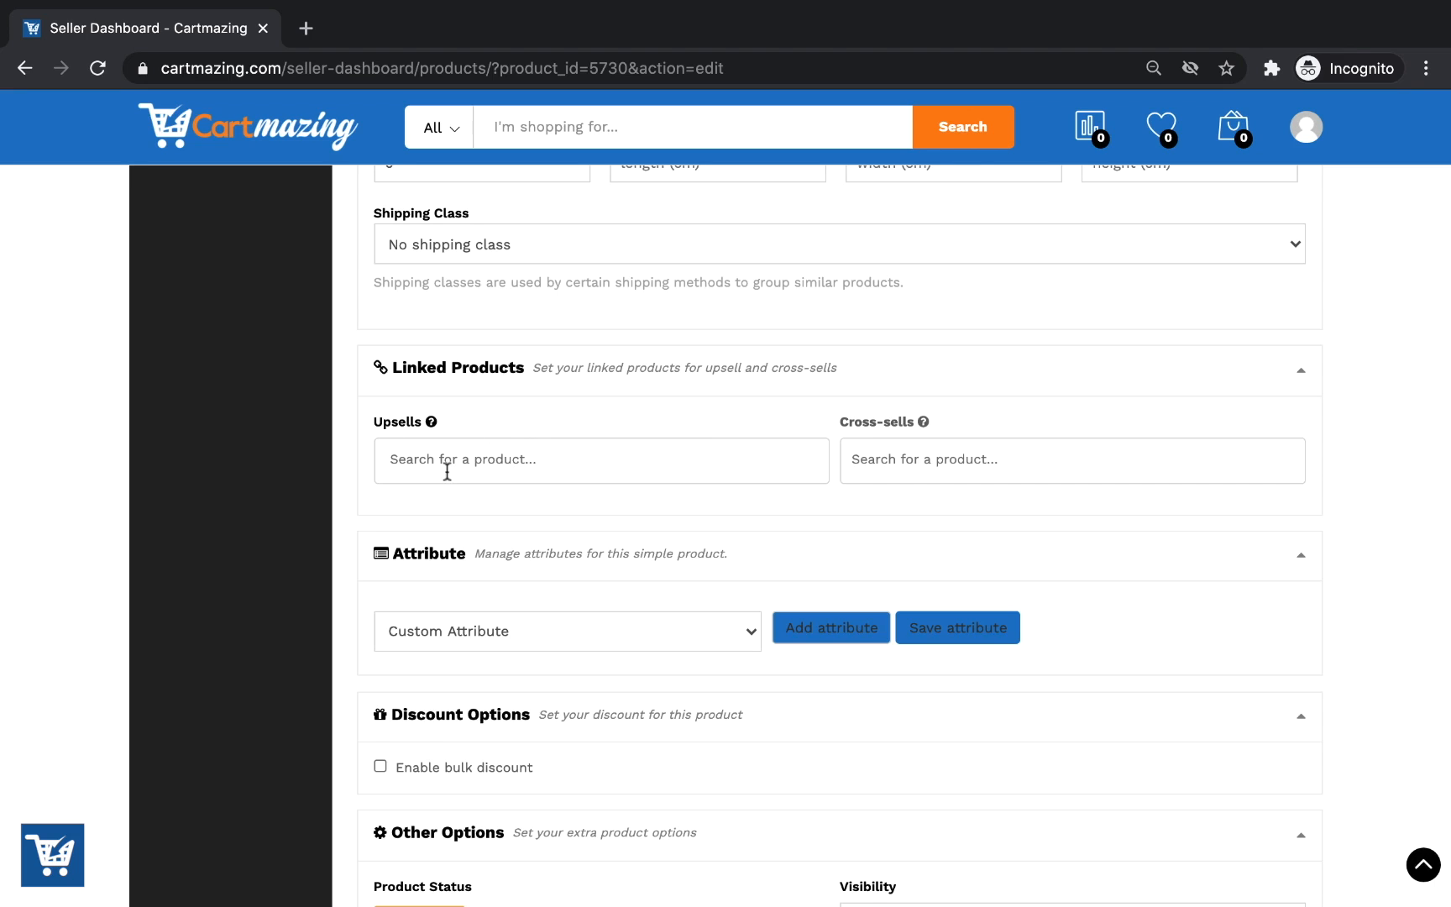
scroll(447, 472, down, 3)
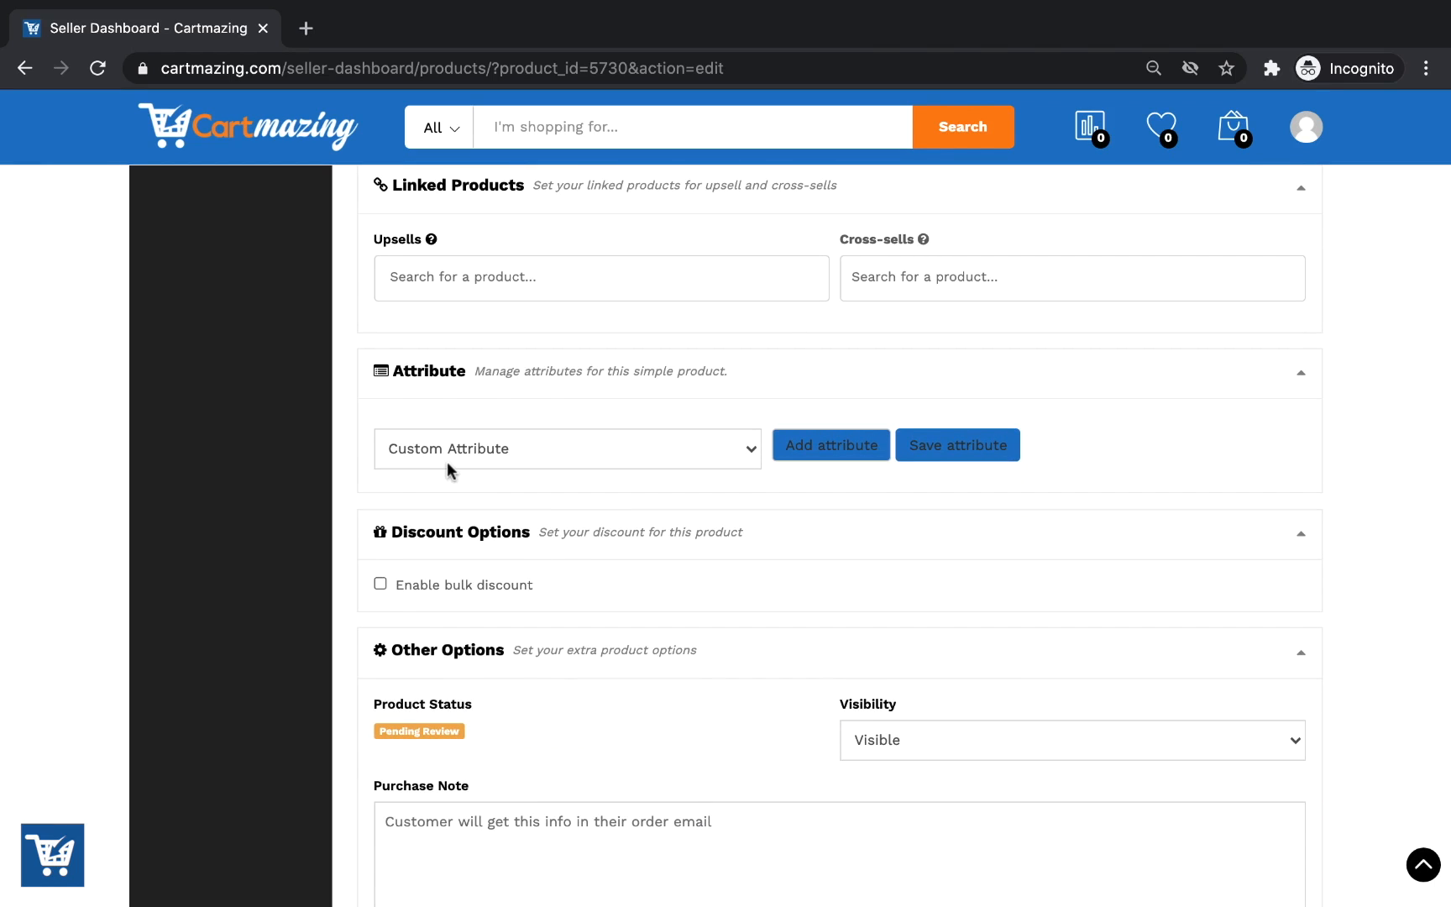
click(464, 451)
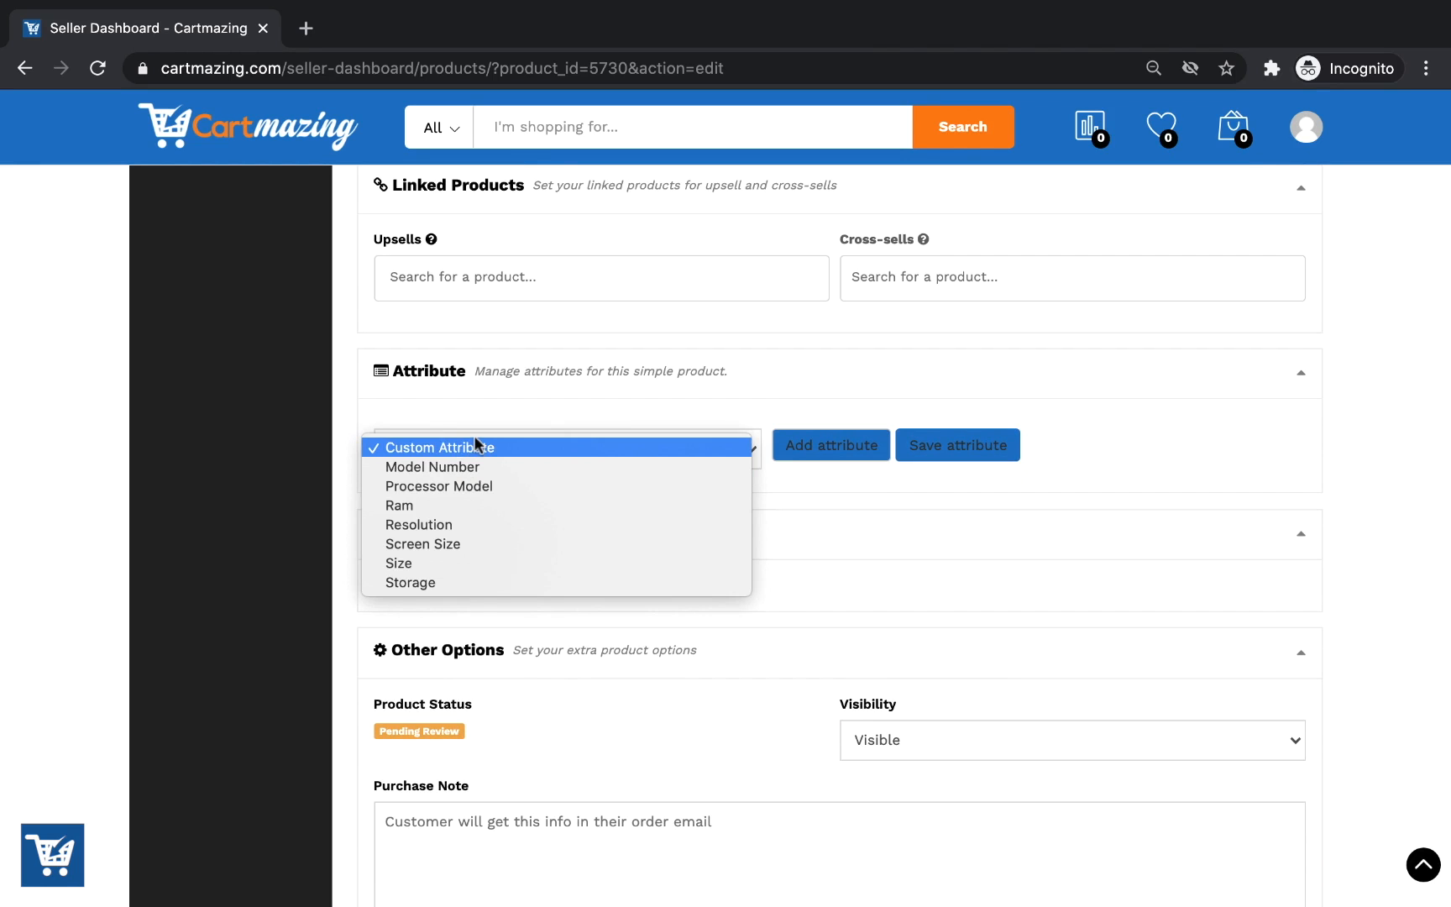
click(473, 446)
scroll(545, 356, up, 10)
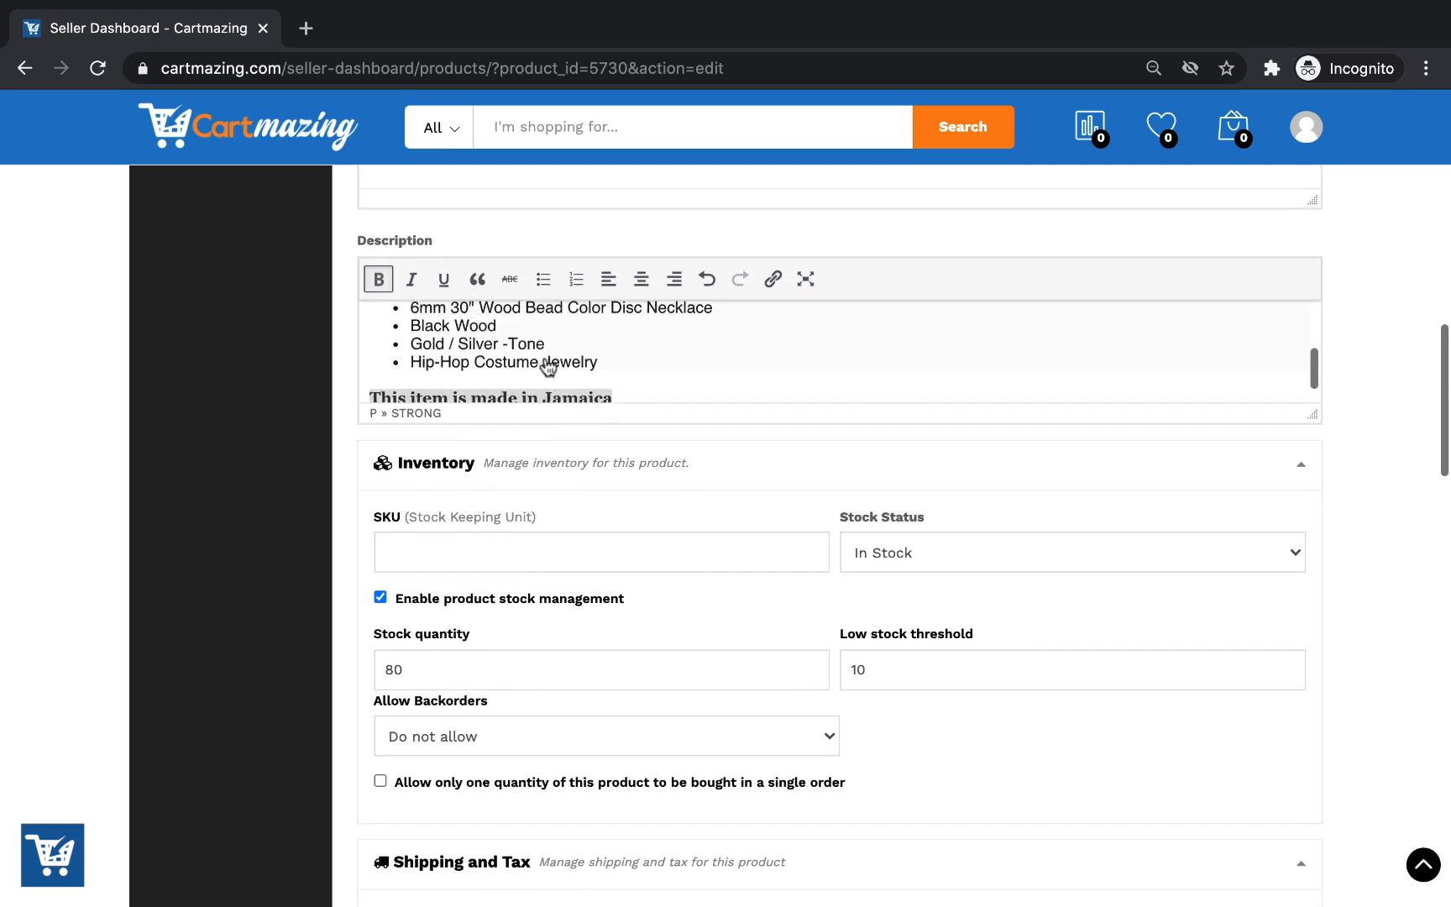
scroll(547, 367, down, 3)
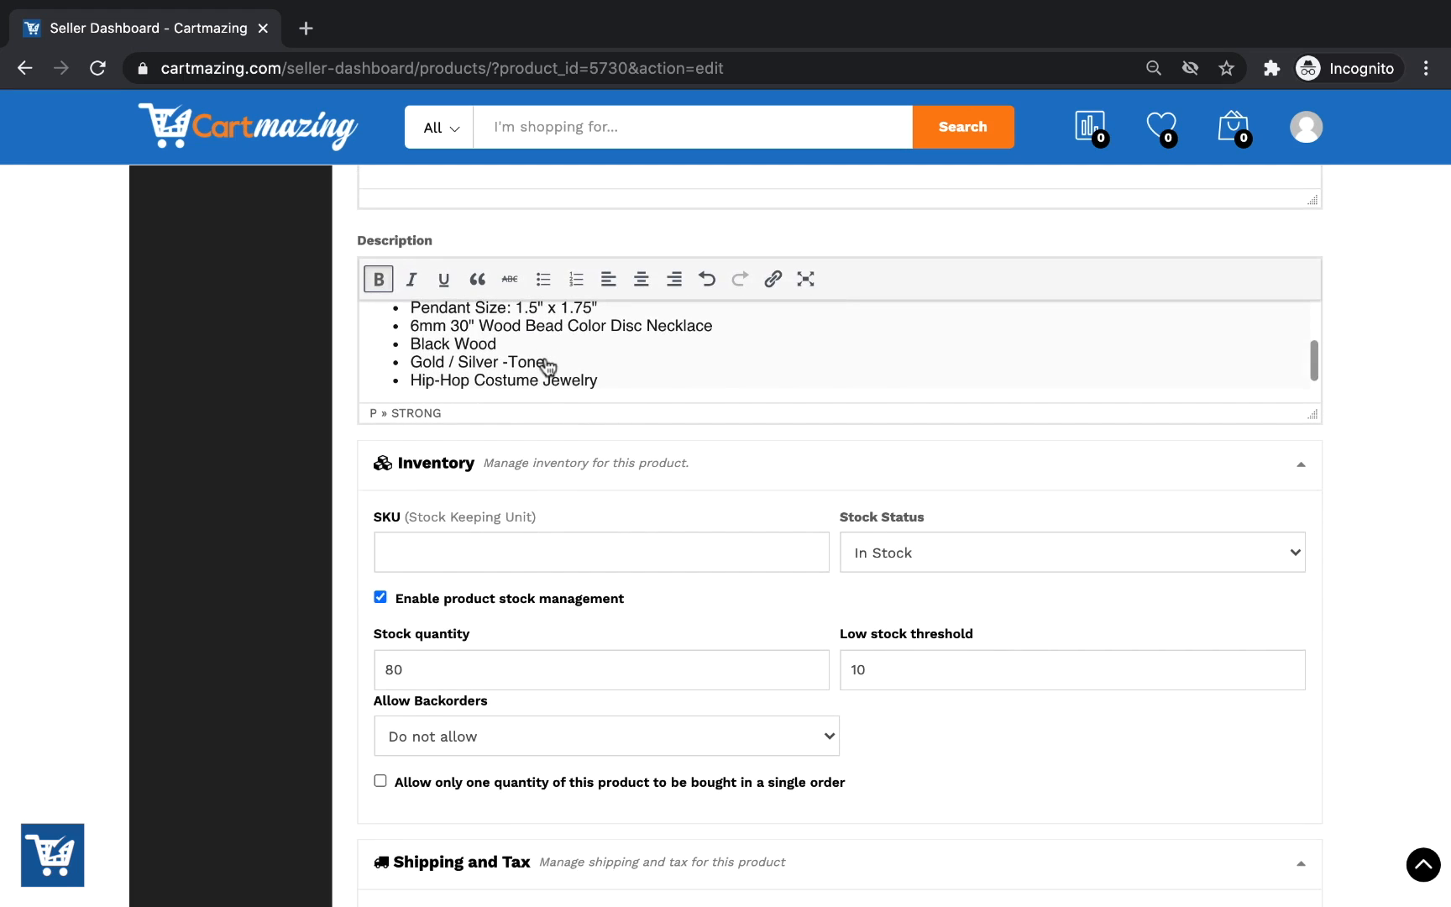
scroll(548, 367, down, 2)
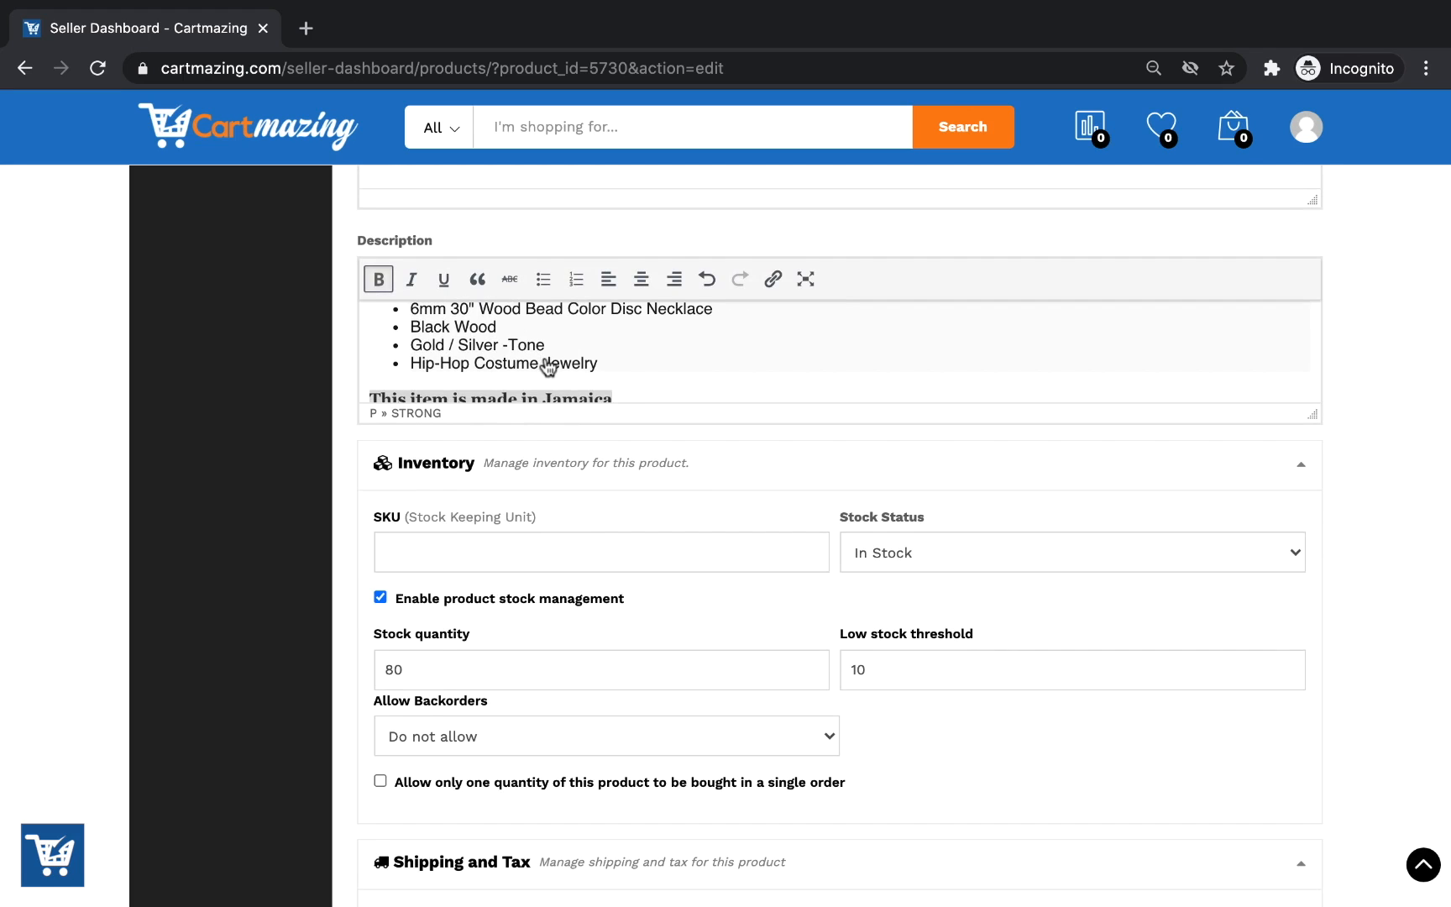
scroll(548, 367, down, 2)
scroll(596, 585, down, 9)
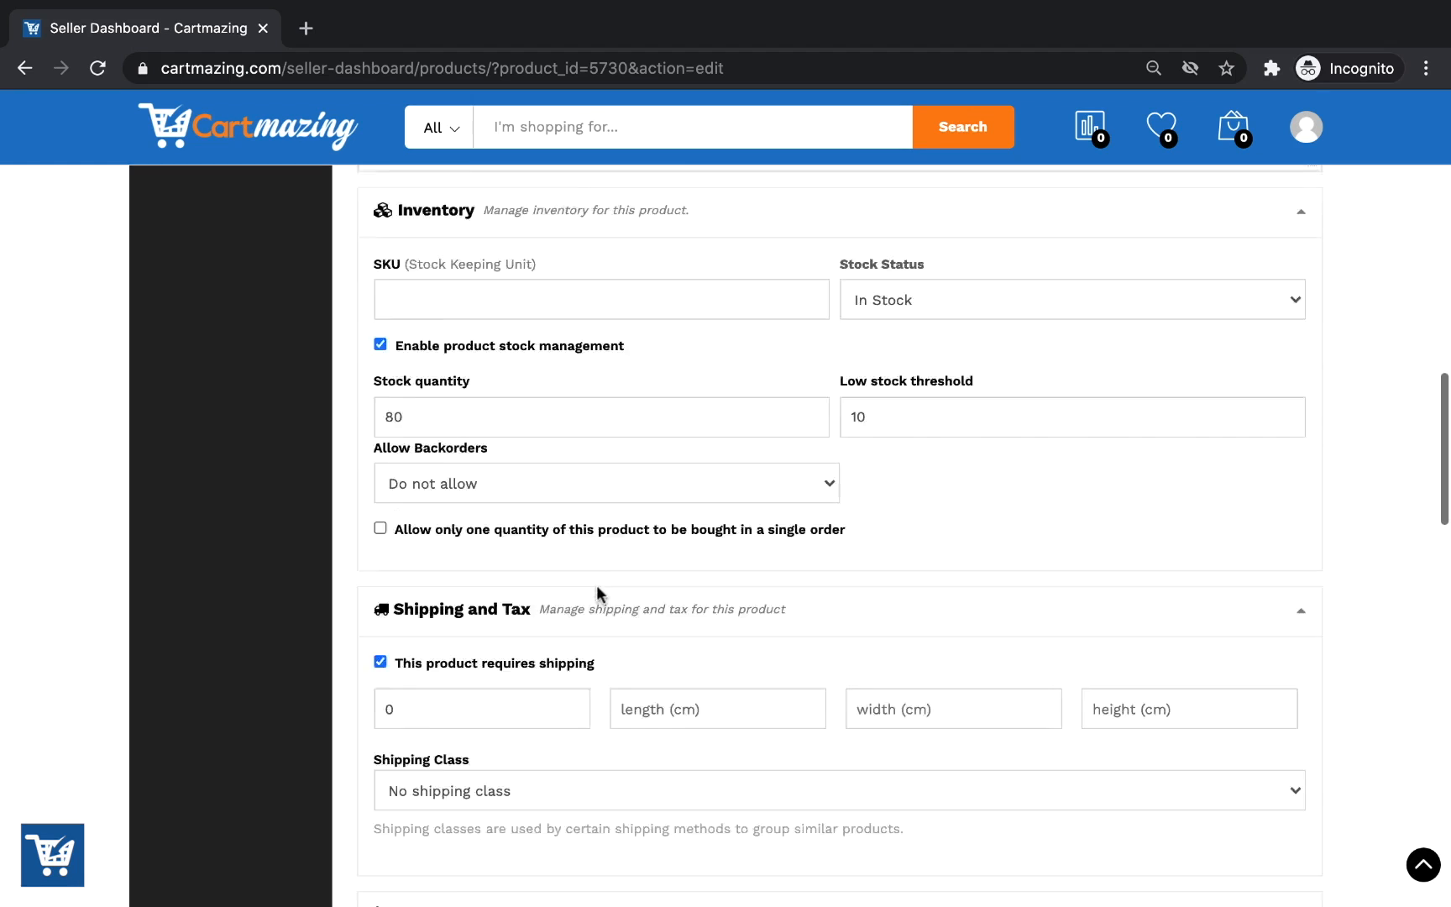
scroll(599, 596, up, 4)
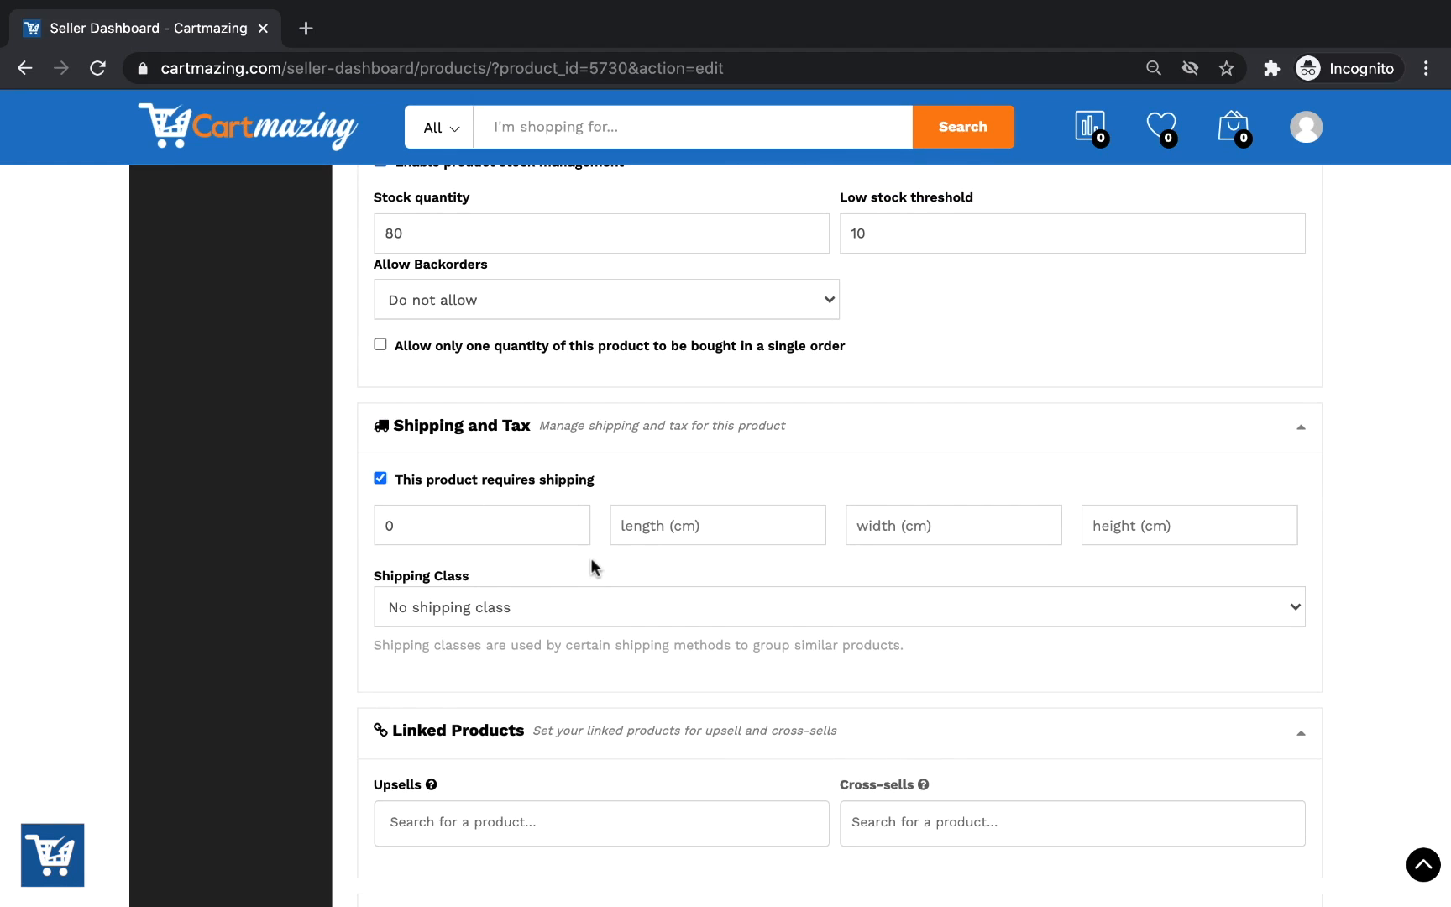
scroll(545, 587, down, 3)
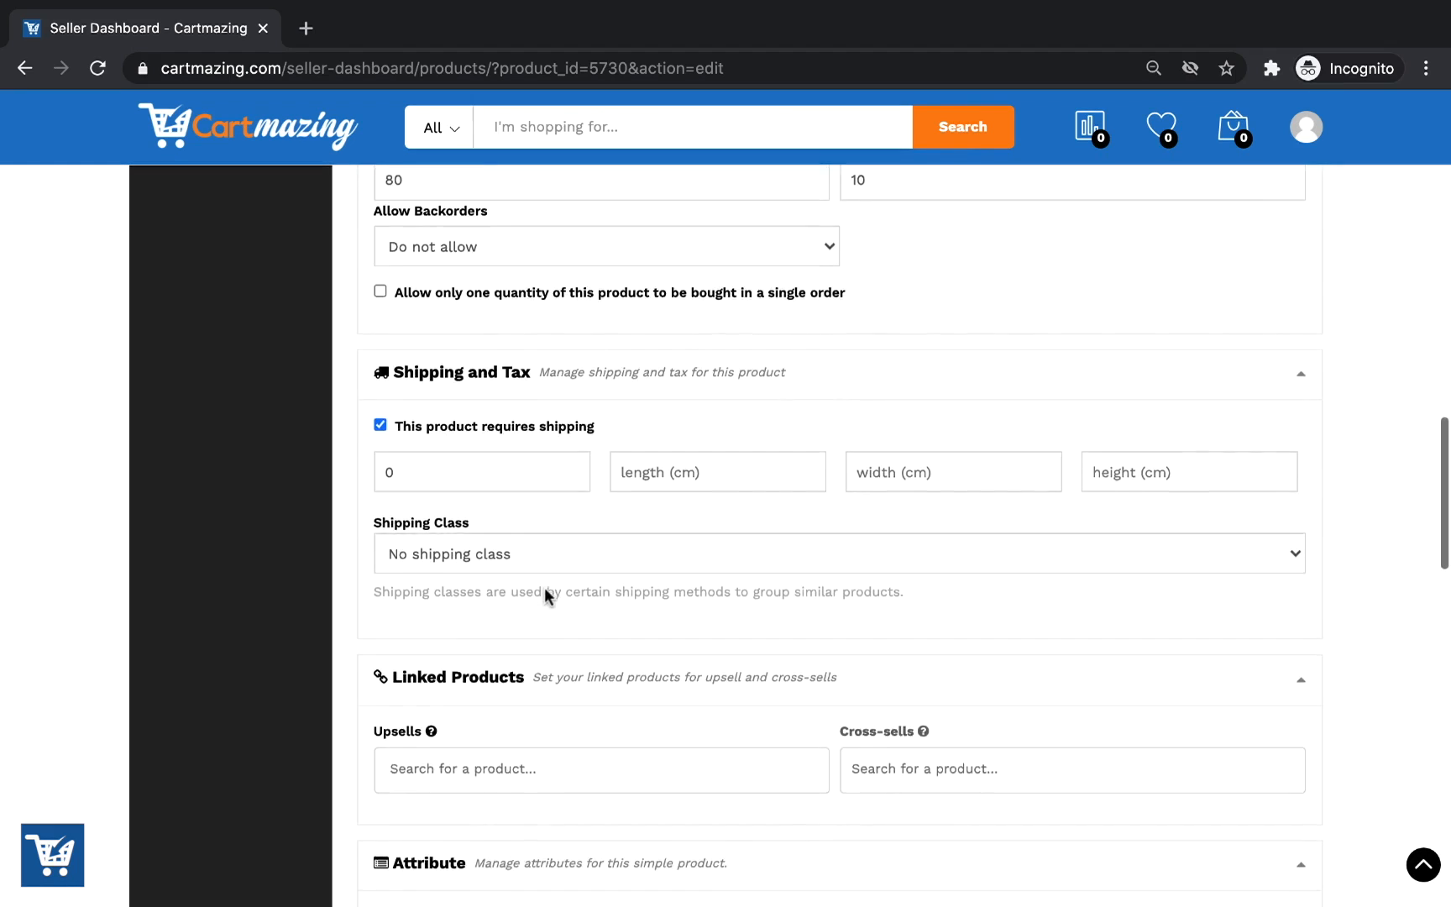
Add a custom attribute named Color with the values Gold and Black.
click(519, 700)
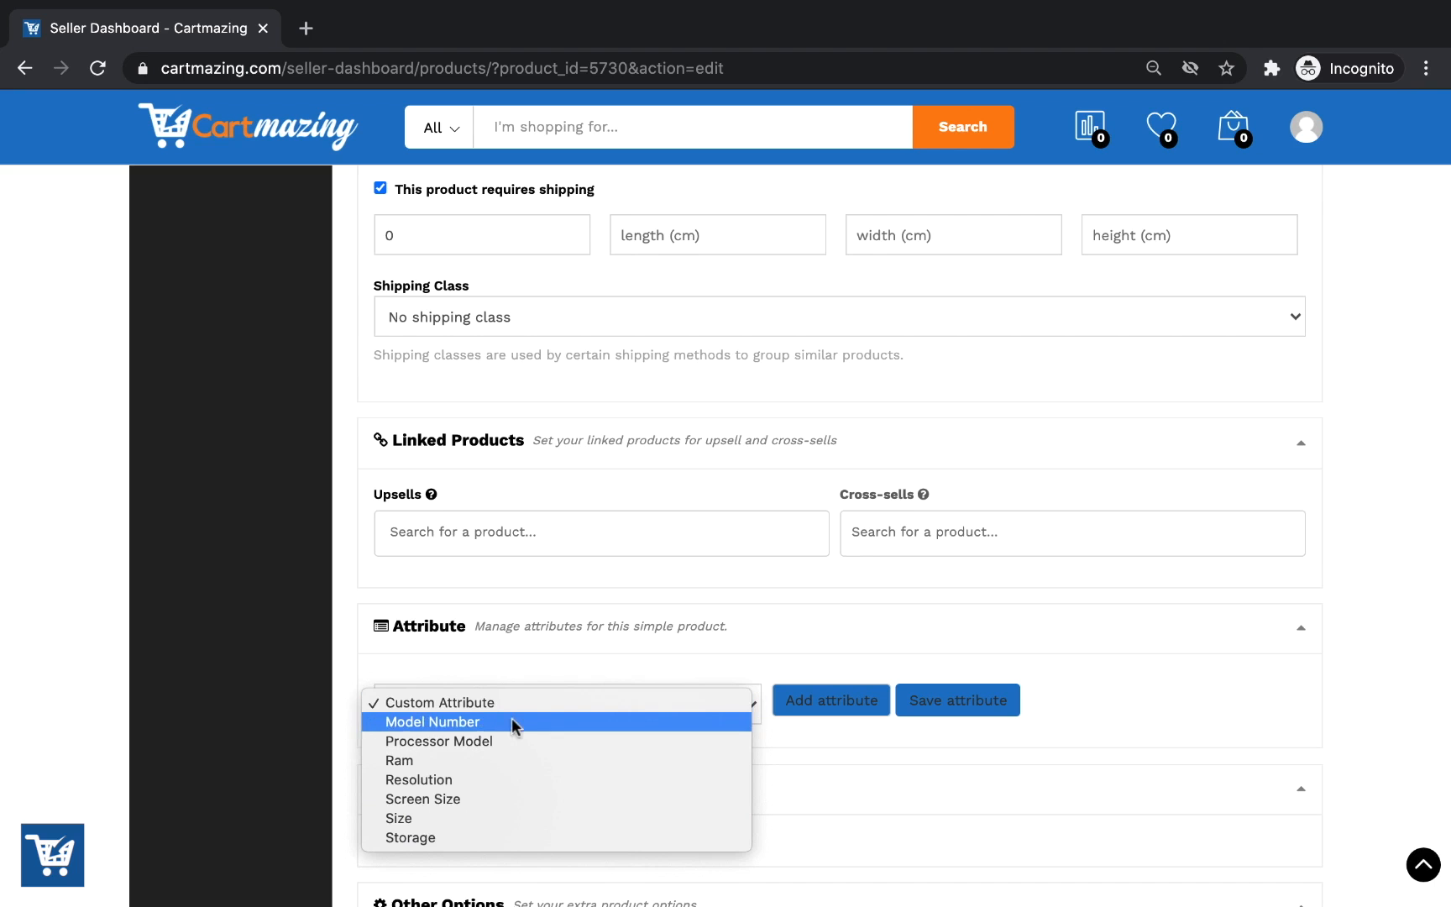
click(819, 659)
scroll(820, 659, down, 5)
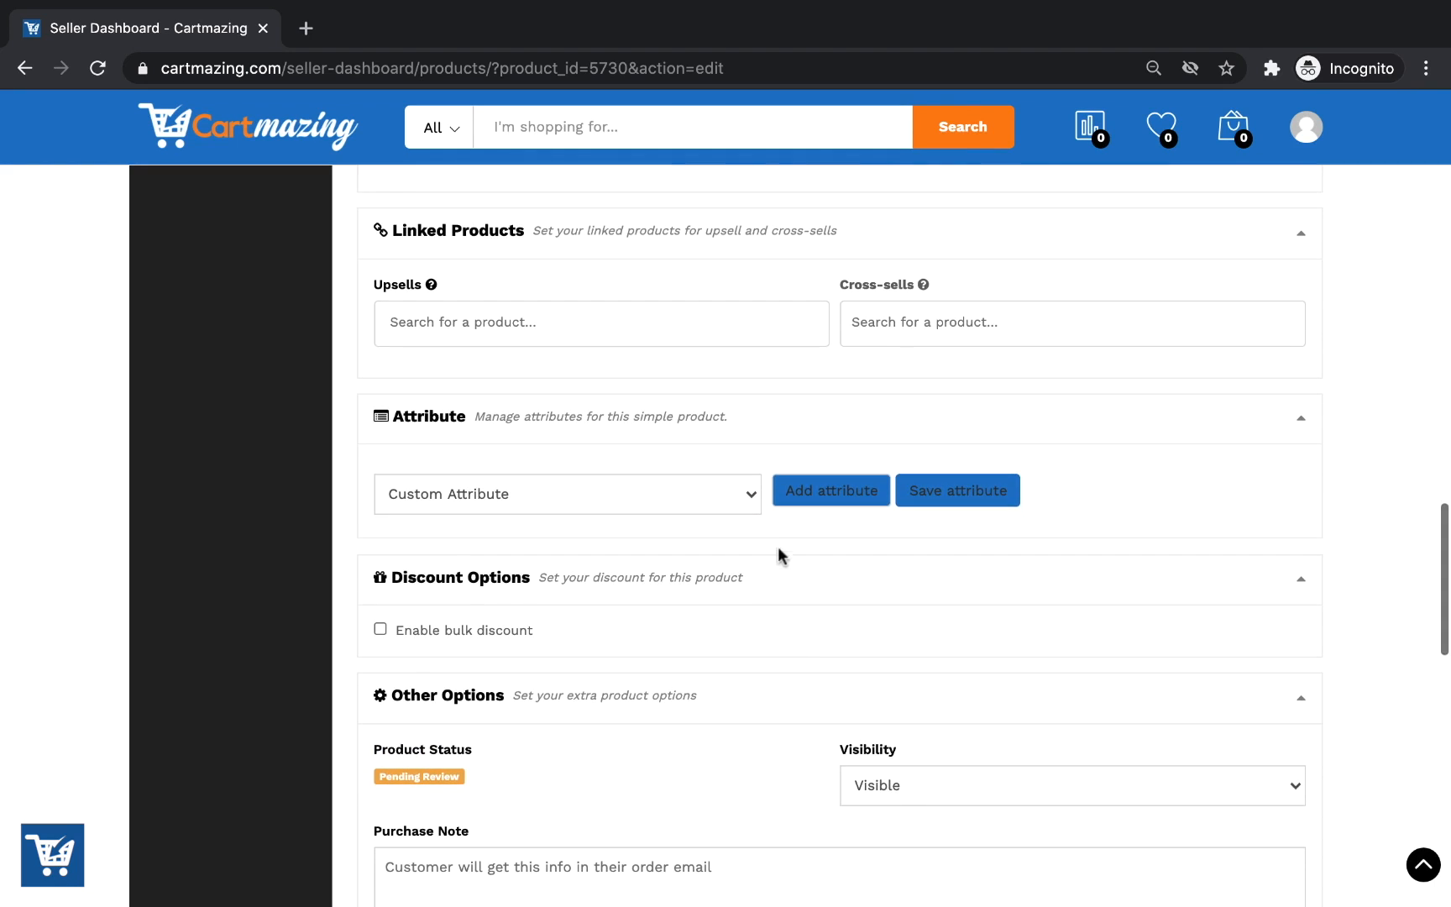
click(800, 497)
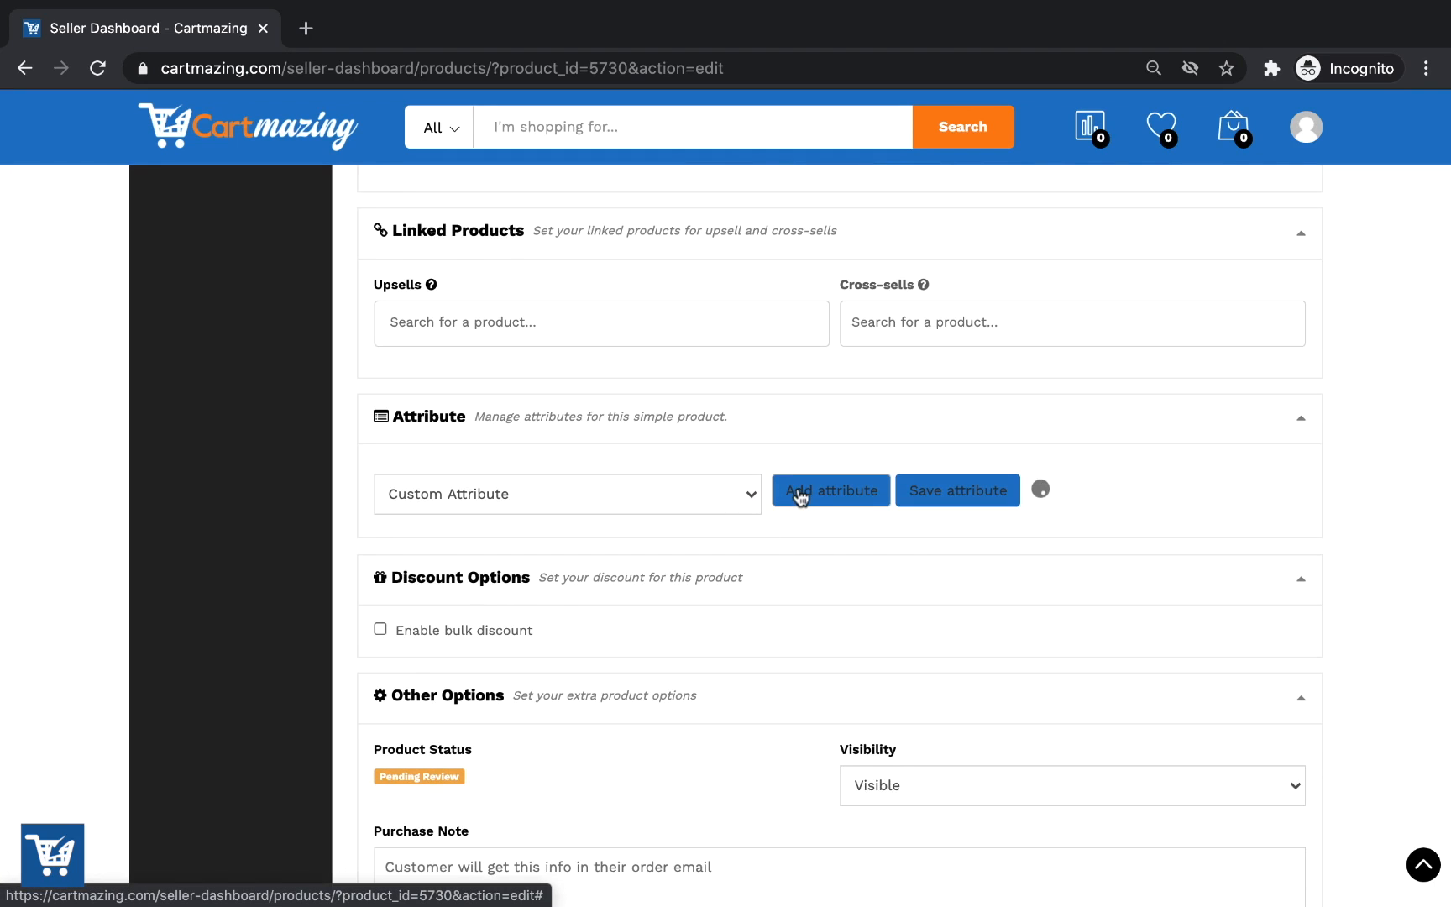
click(645, 428)
text(Color)
click(949, 441)
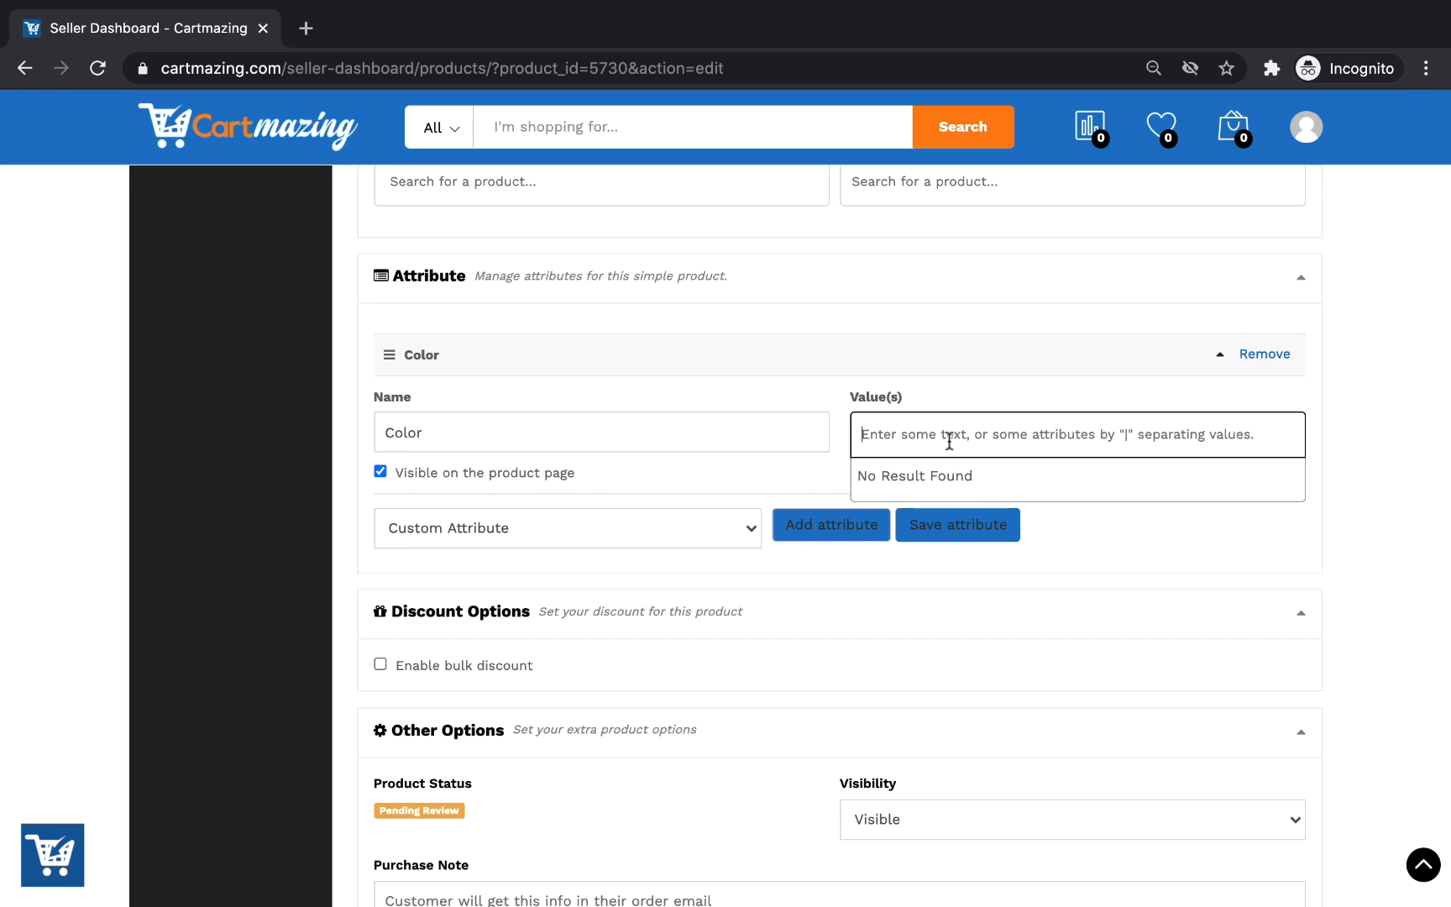
text(Gold)
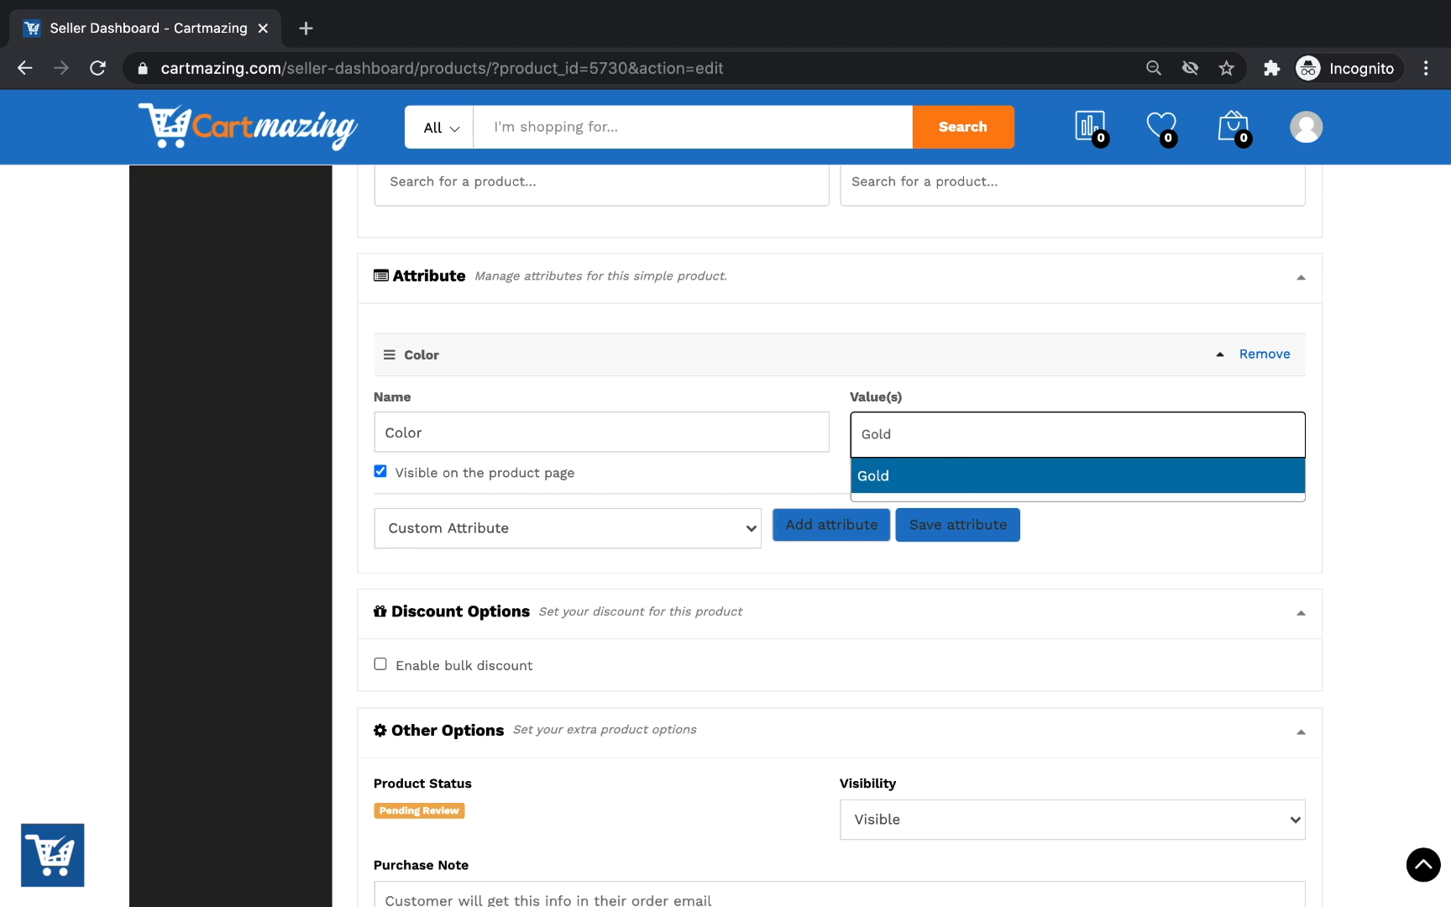
click(965, 467)
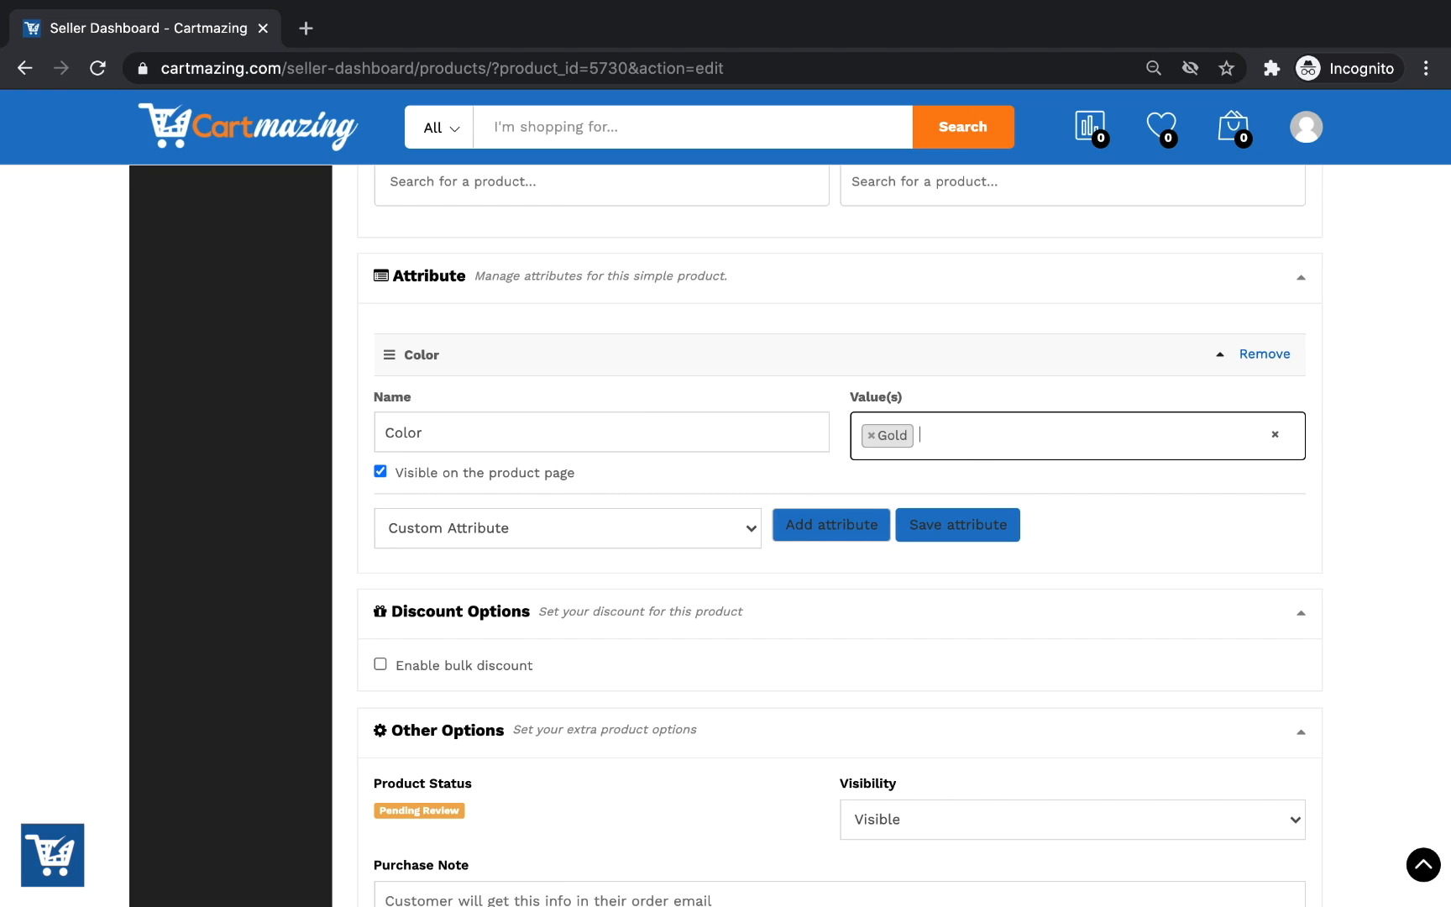
text(Black)
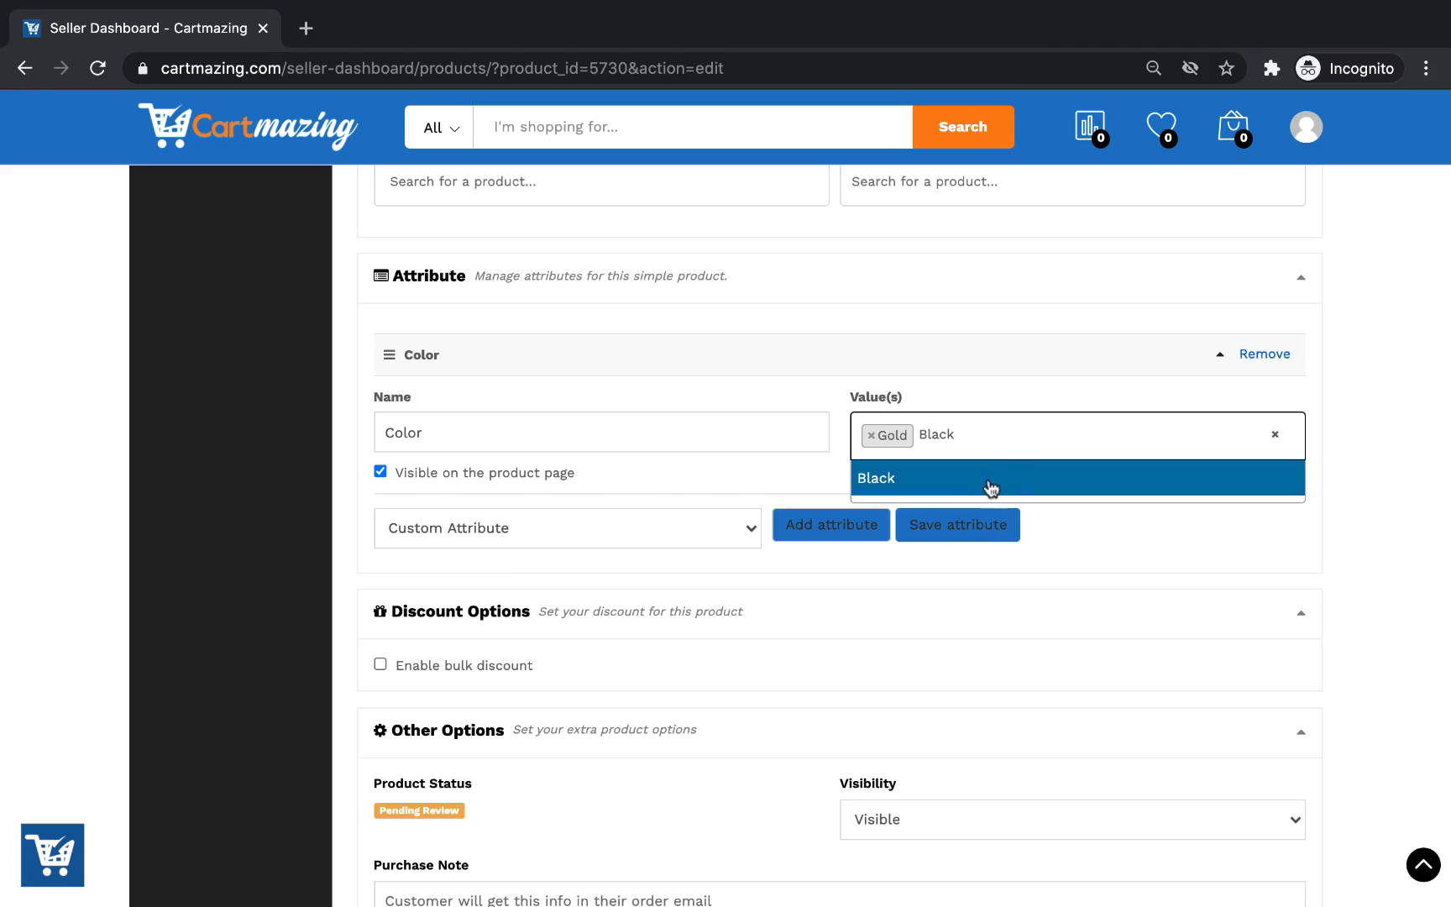
click(991, 484)
Enable the bulk discount option for the product.
scroll(988, 477, up, 15)
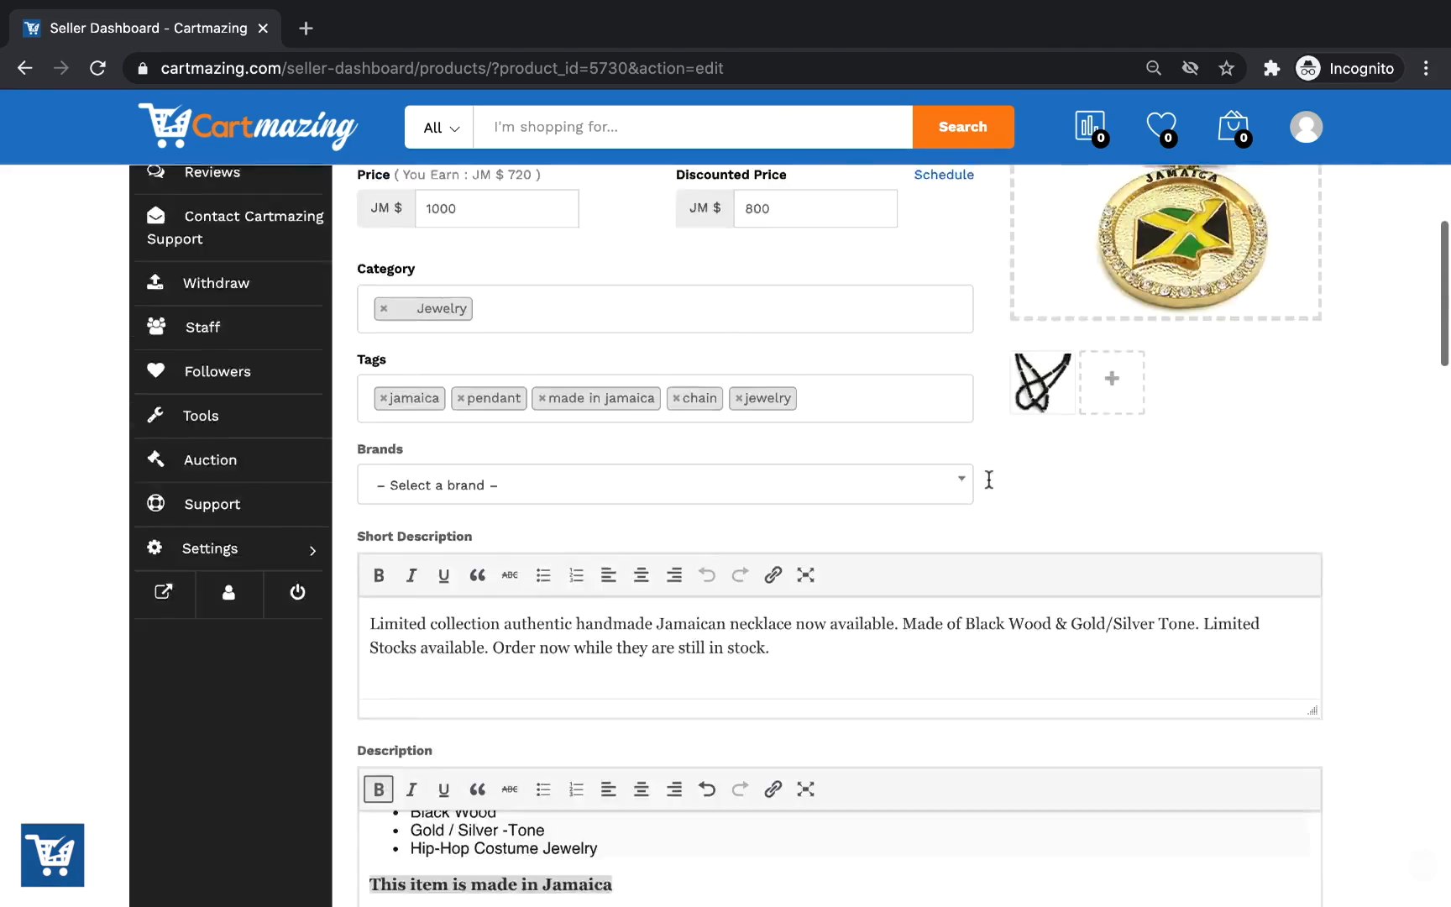
scroll(988, 477, up, 8)
scroll(987, 477, down, 8)
scroll(987, 477, down, 20)
scroll(987, 483, up, 6)
scroll(989, 480, down, 3)
scroll(840, 496, down, 1)
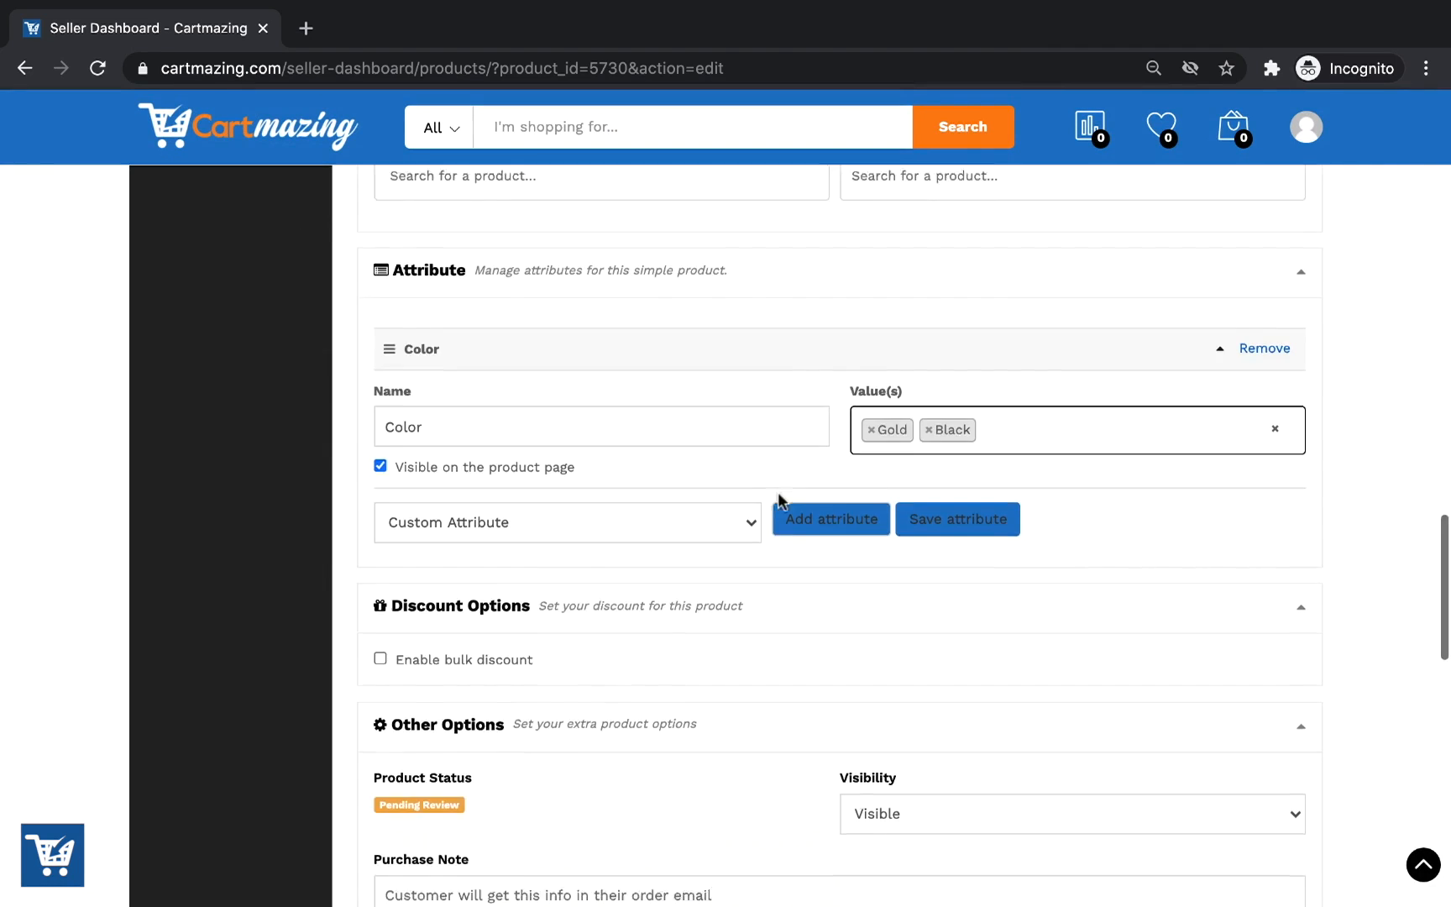
scroll(780, 501, down, 3)
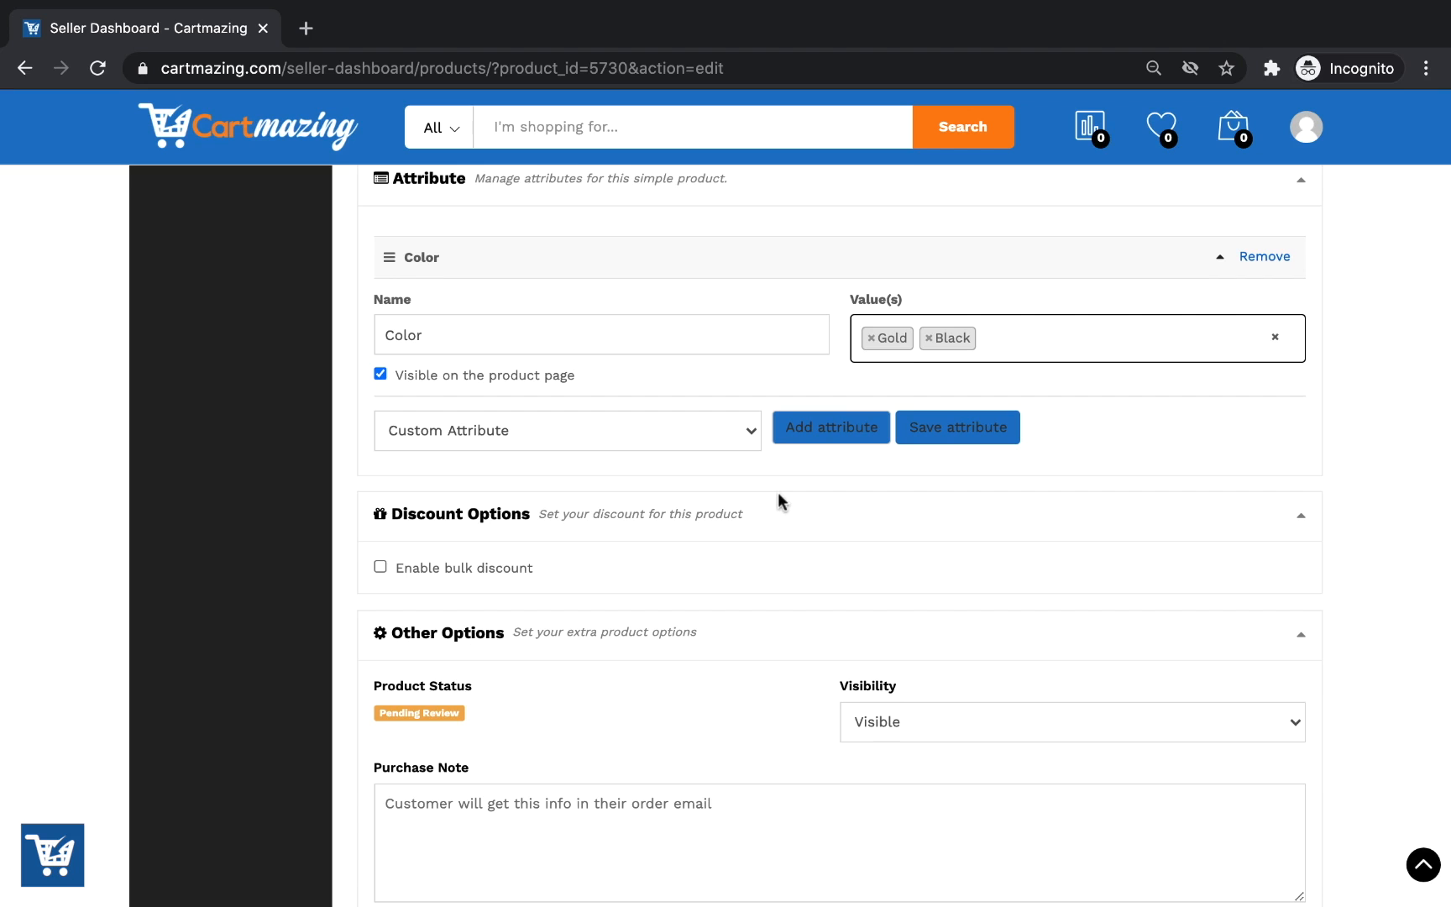
scroll(779, 497, down, 1)
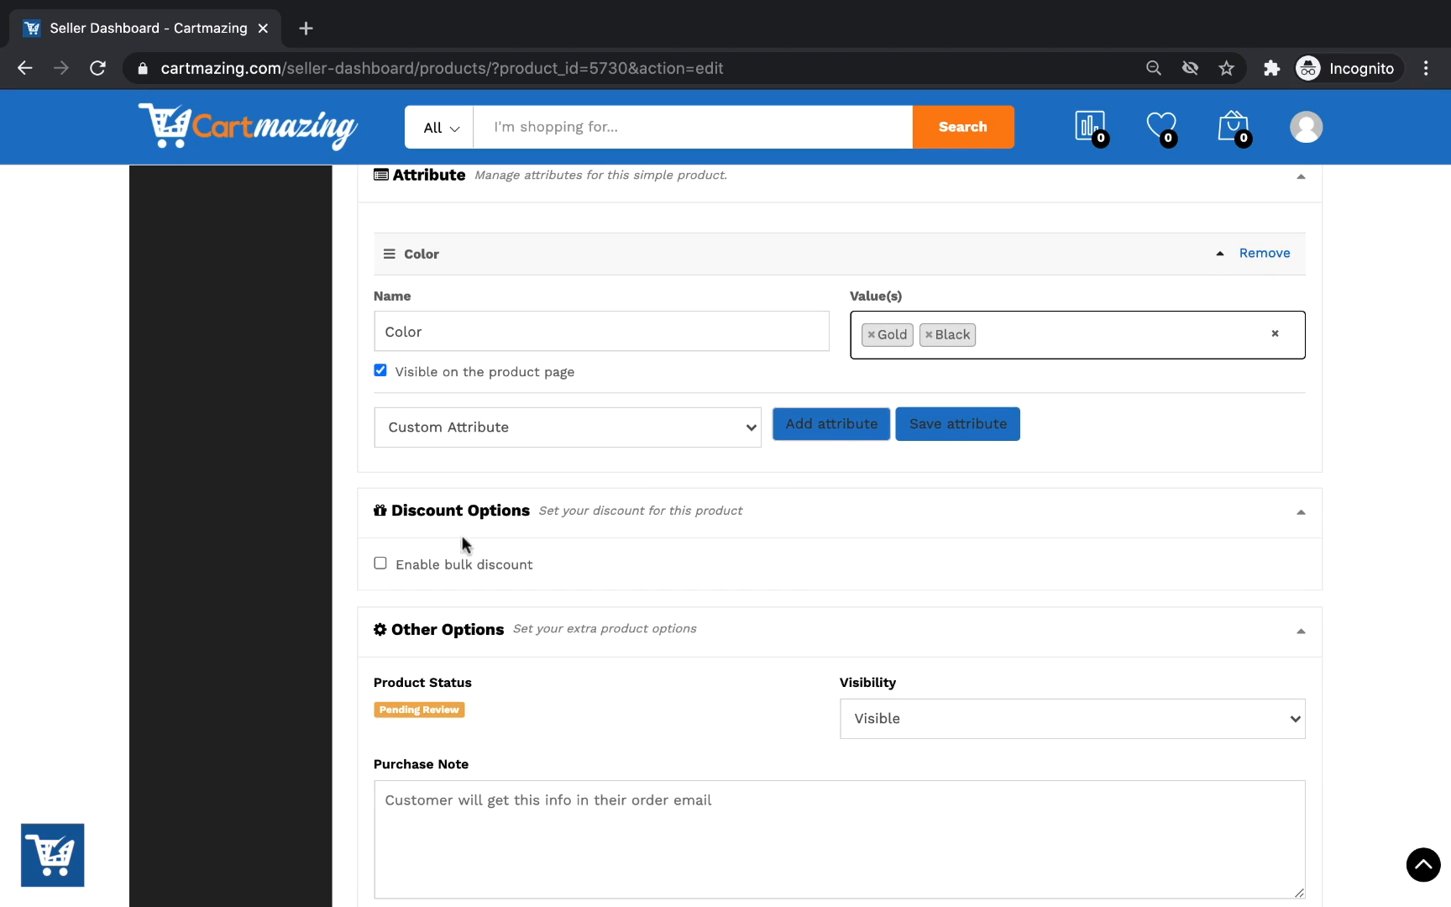
click(380, 564)
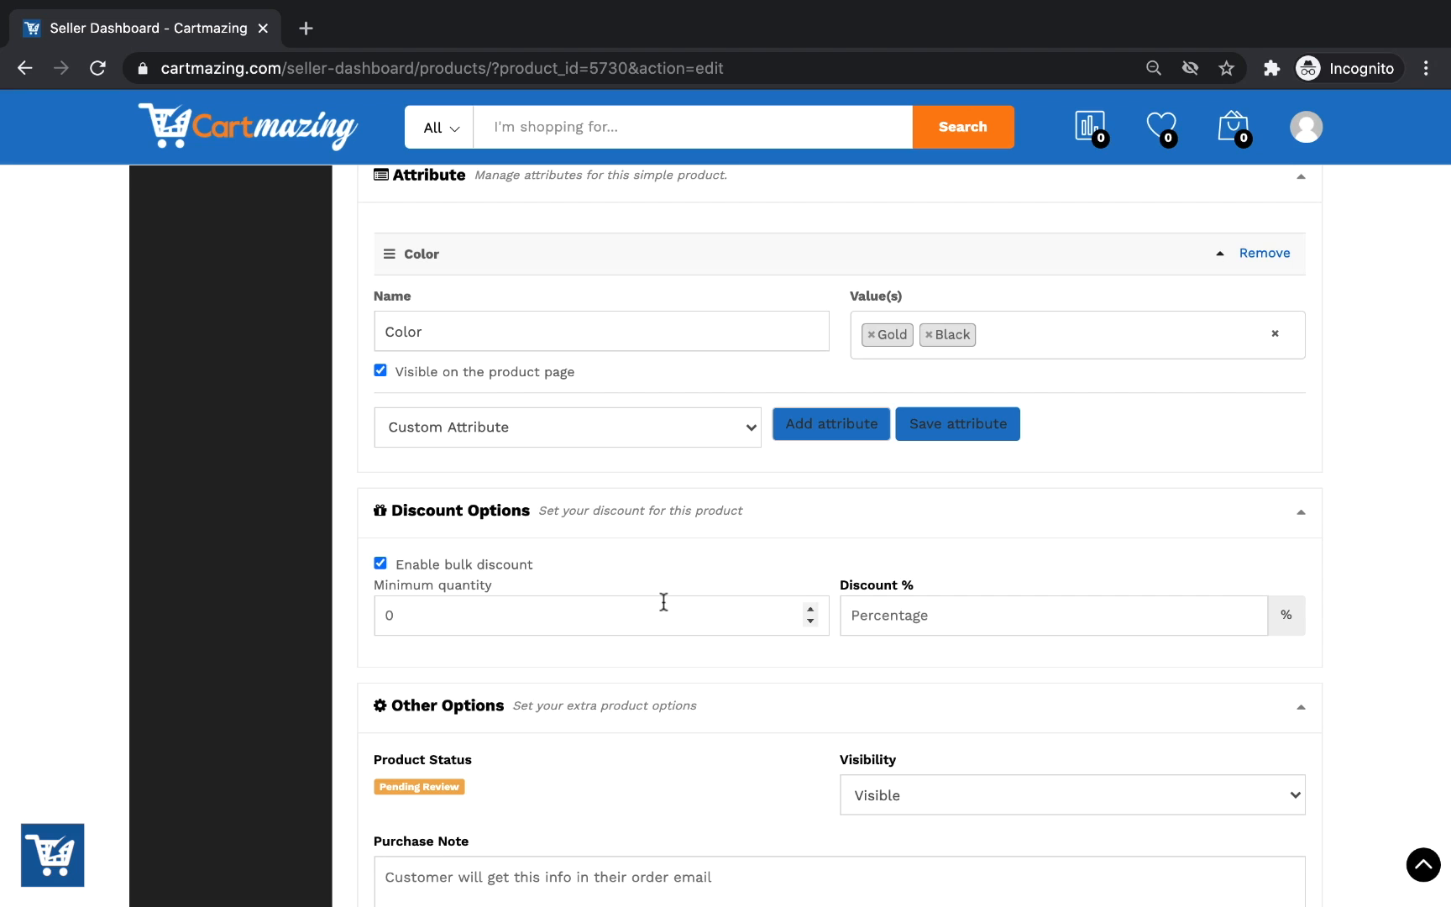
Set the bulk discount's minimum quantity to 10 and the discount to 15%.
click(421, 596)
text(10)
click(891, 625)
text(10)
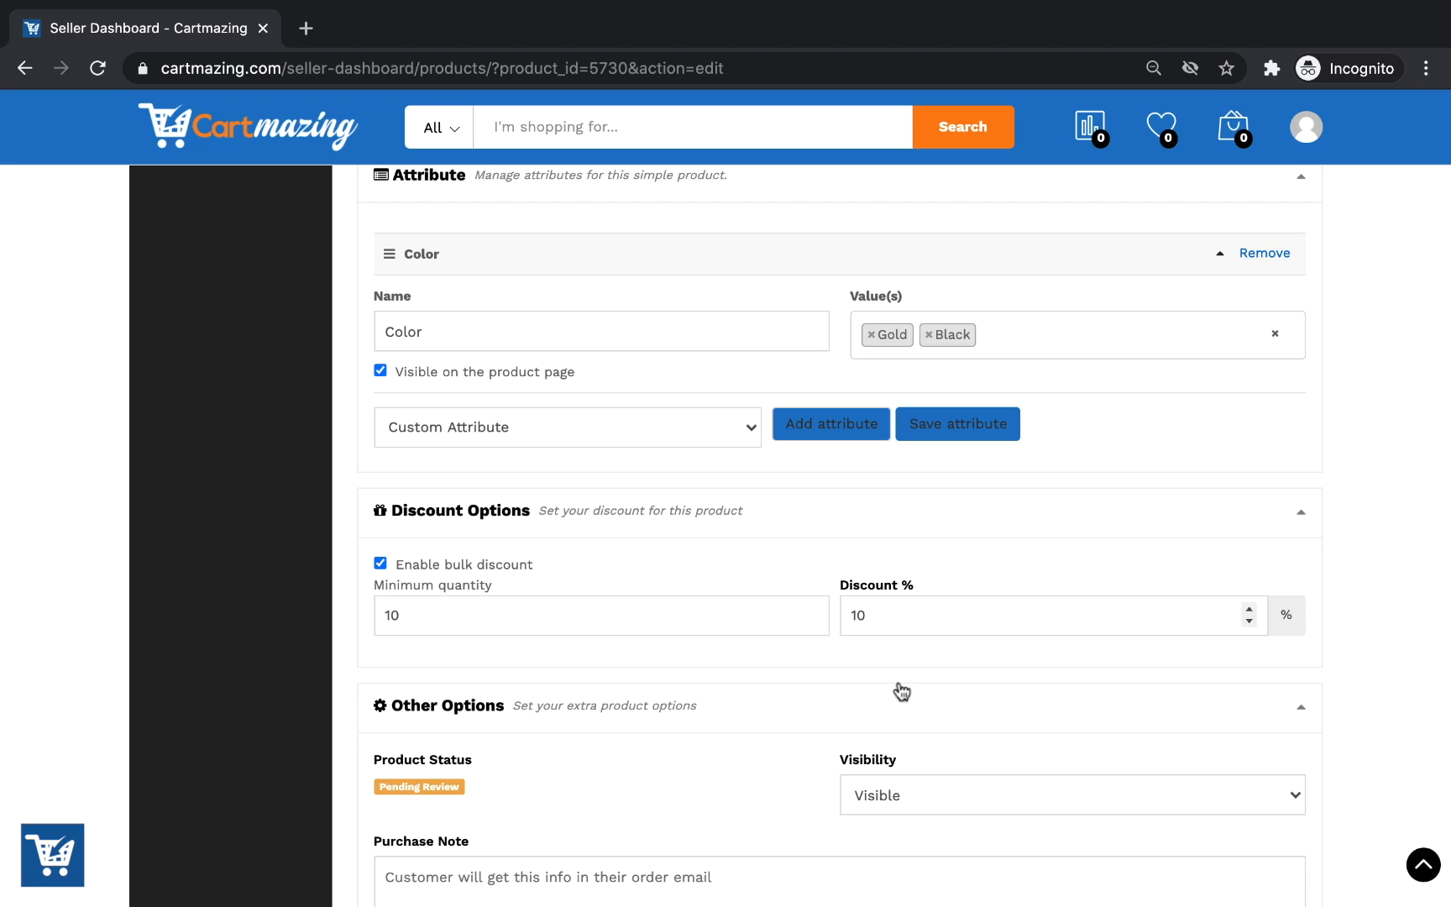
key(BackSpace)
text(5)
Review the product visibility options in the other options section.
scroll(560, 631, down, 3)
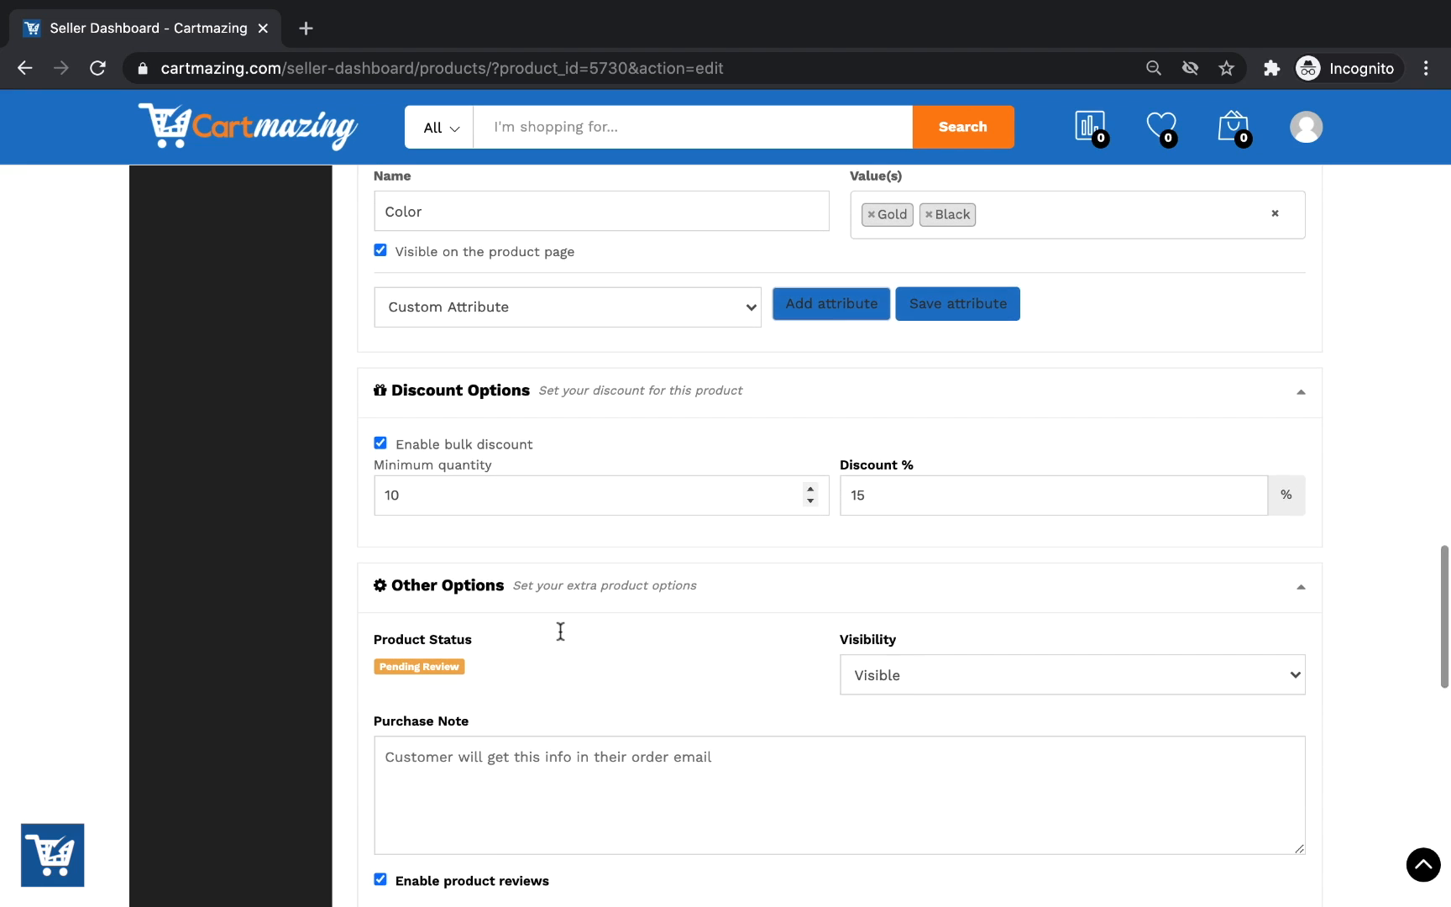
scroll(560, 632, down, 1)
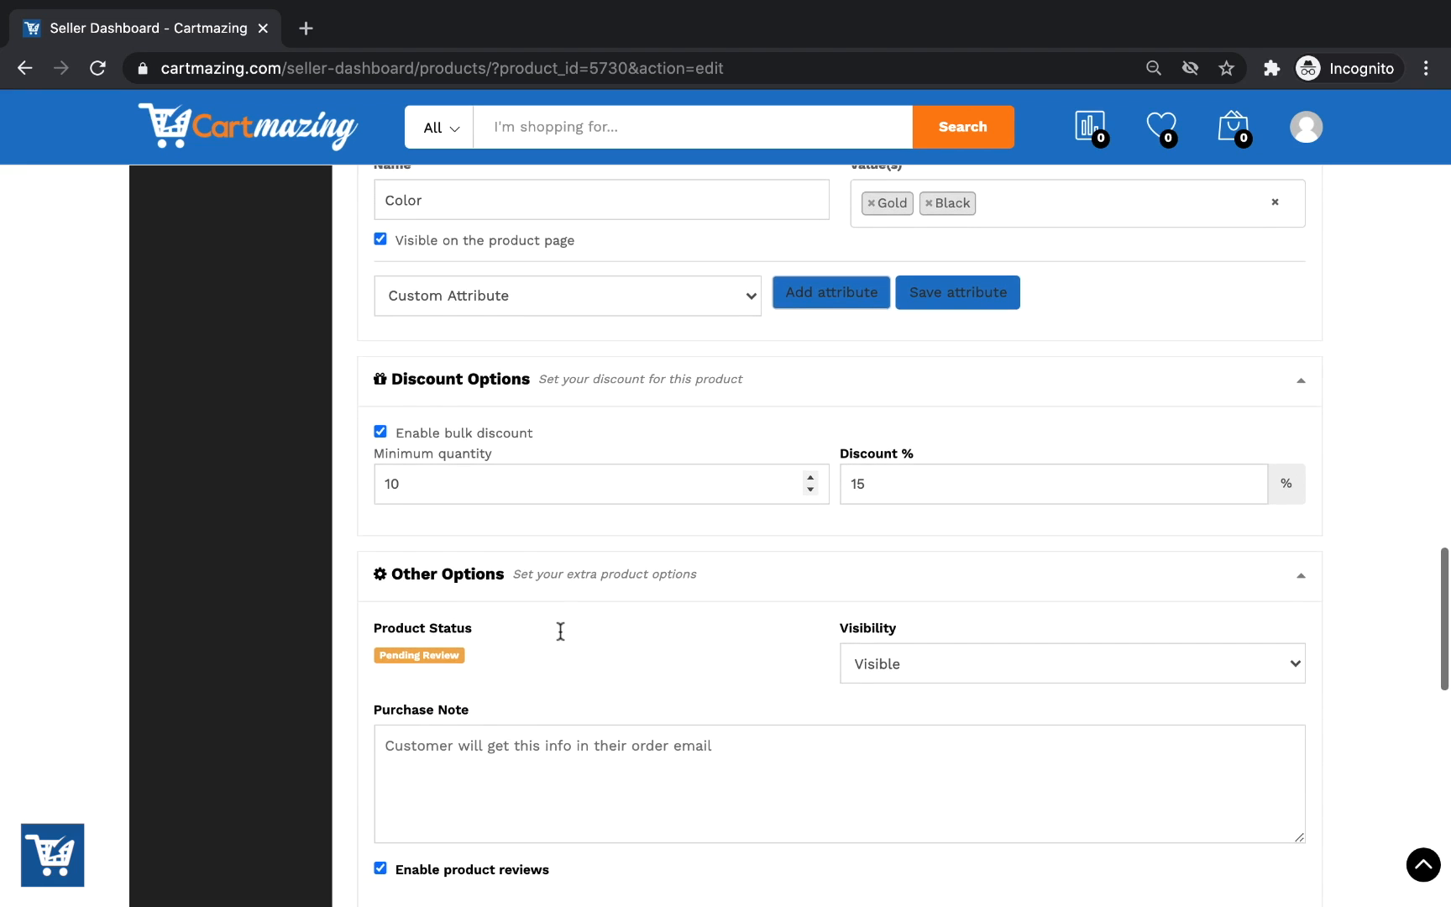
click(977, 659)
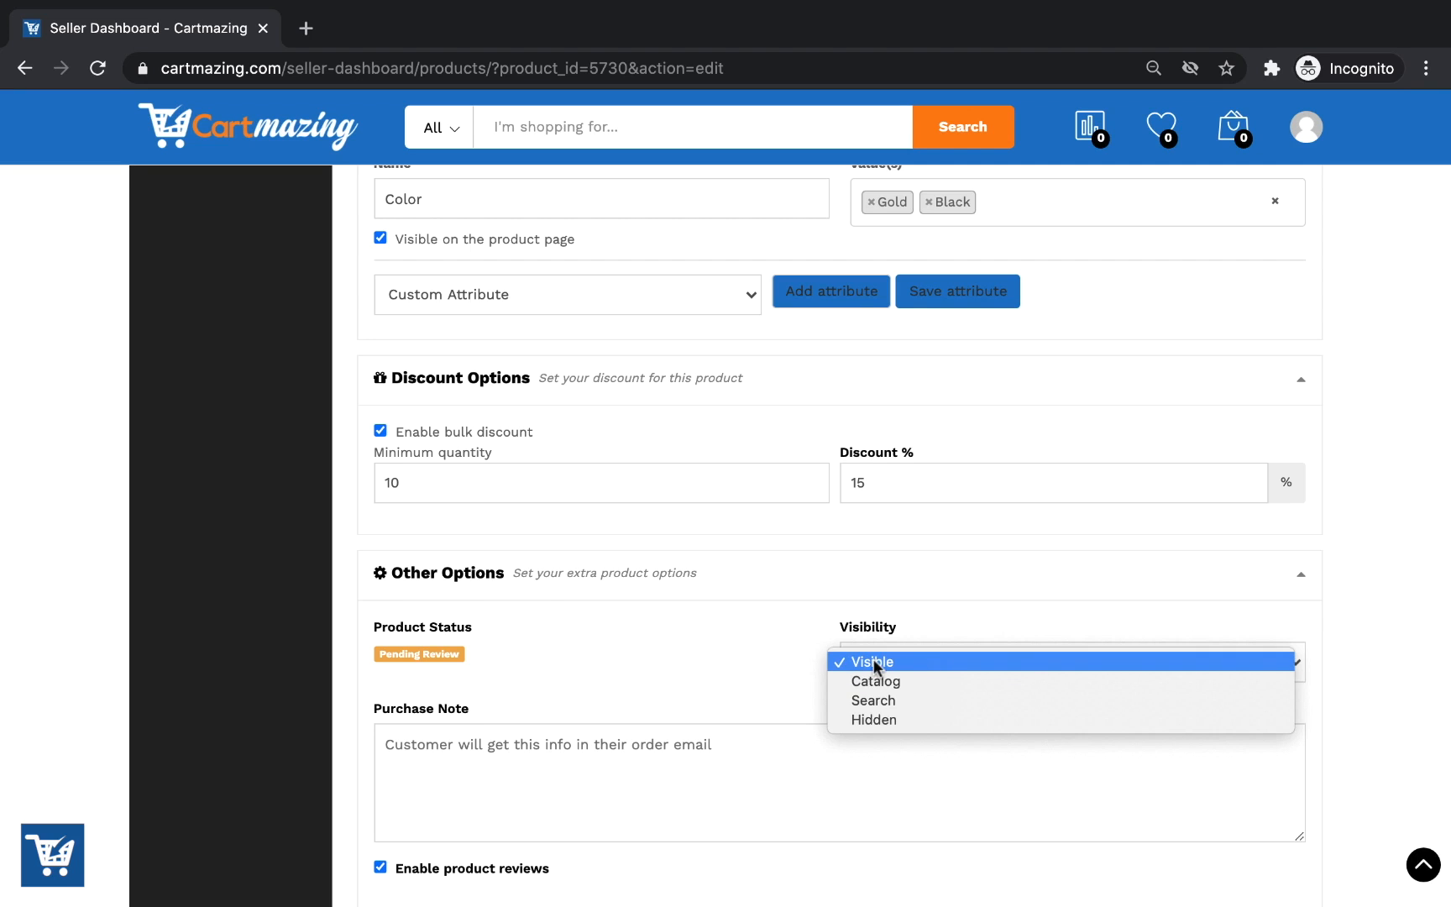
click(795, 663)
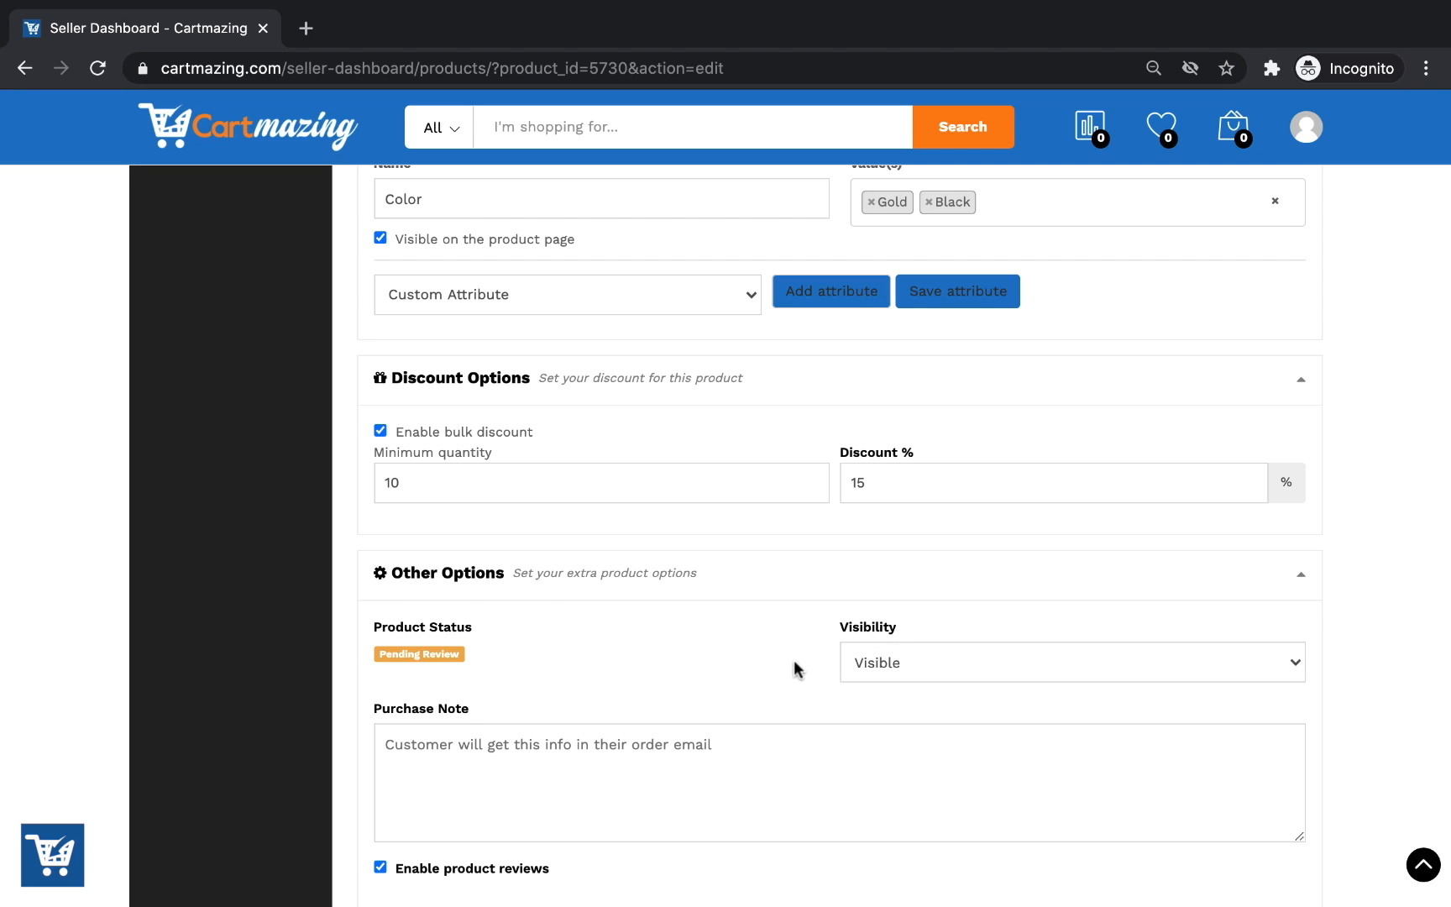
Save the product.
scroll(794, 661, down, 2)
scroll(794, 662, down, 1)
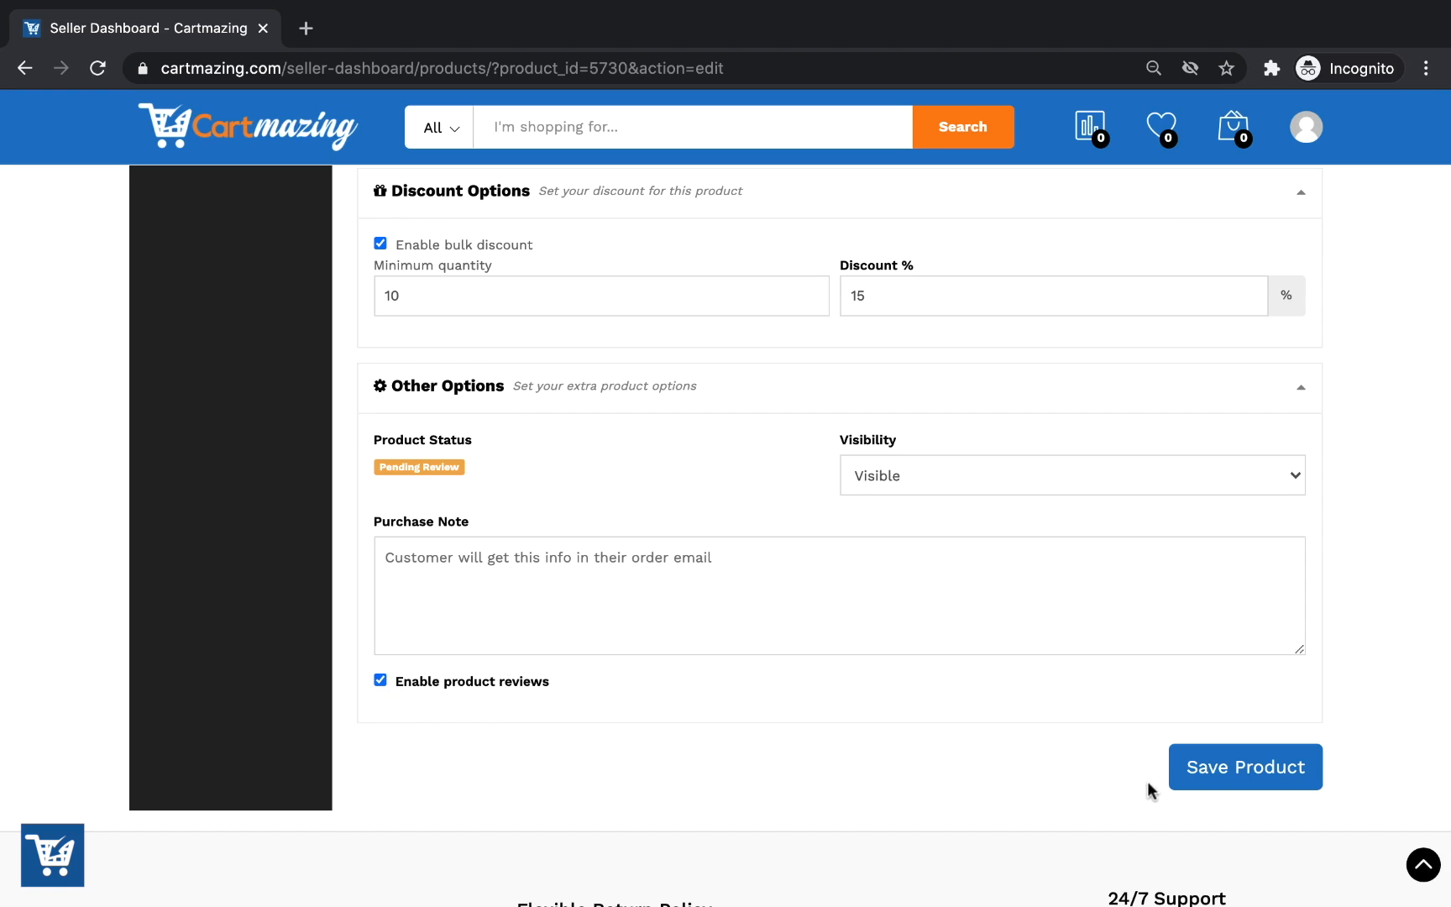
scroll(1148, 783, up, 10)
scroll(1147, 781, up, 10)
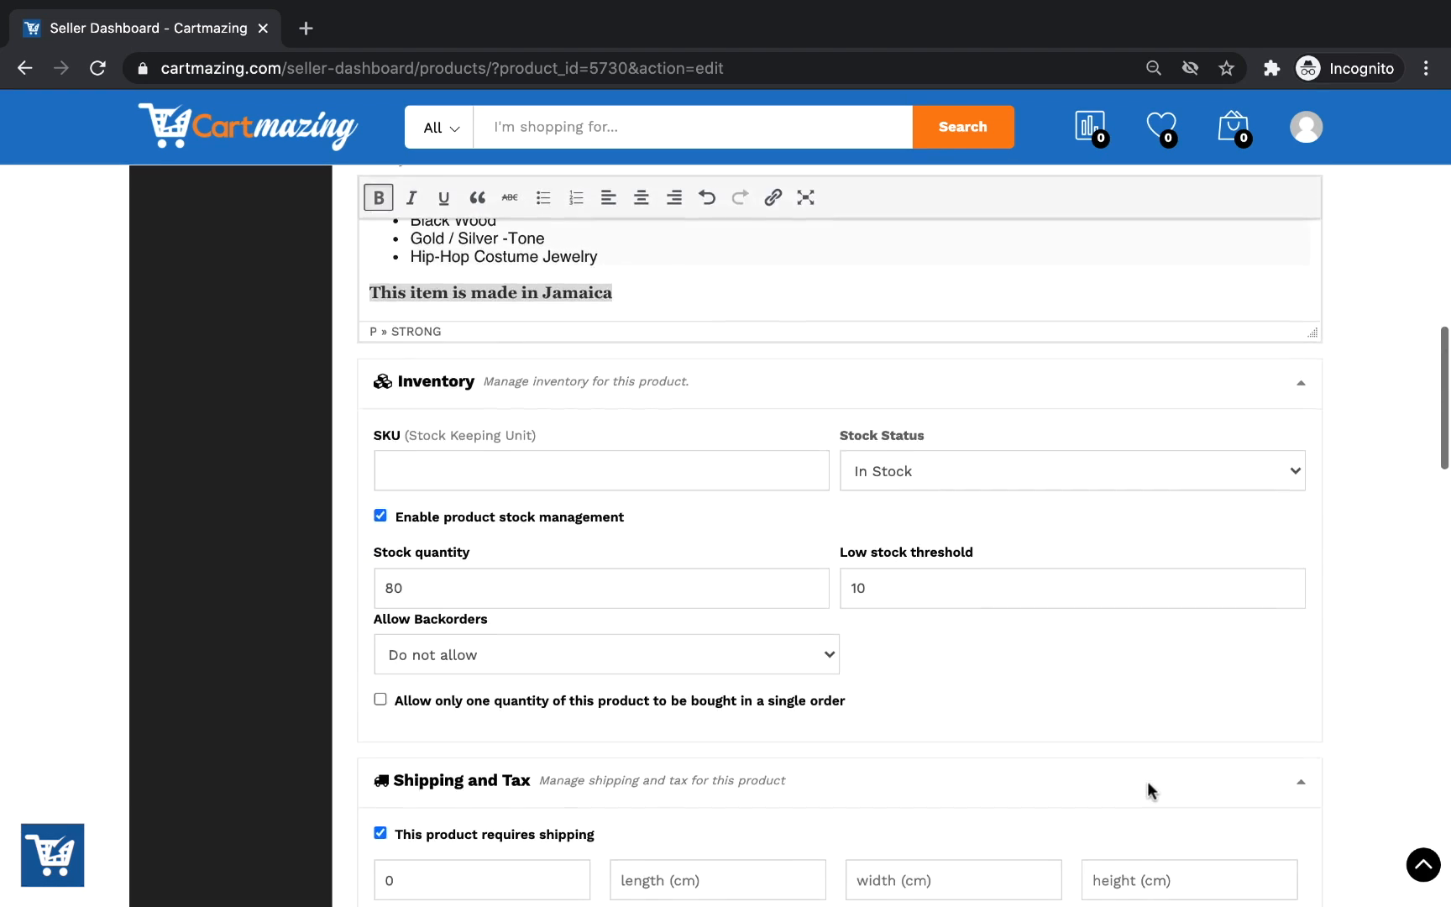
scroll(1147, 781, down, 20)
scroll(1164, 600, up, 3)
click(1233, 468)
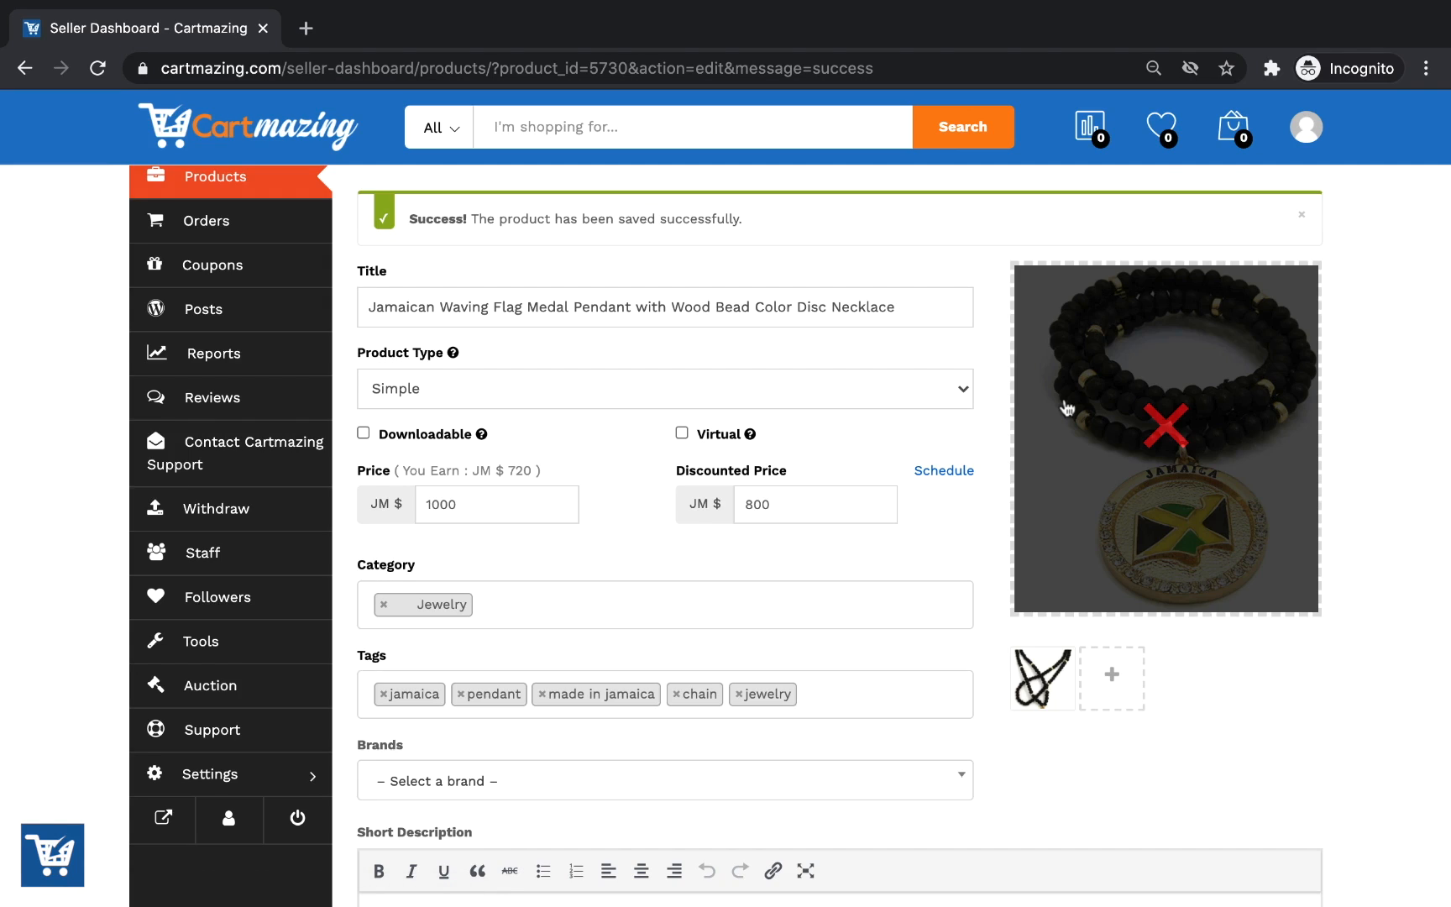
Examine the product's review status badge on the edit page.
scroll(1065, 406, up, 2)
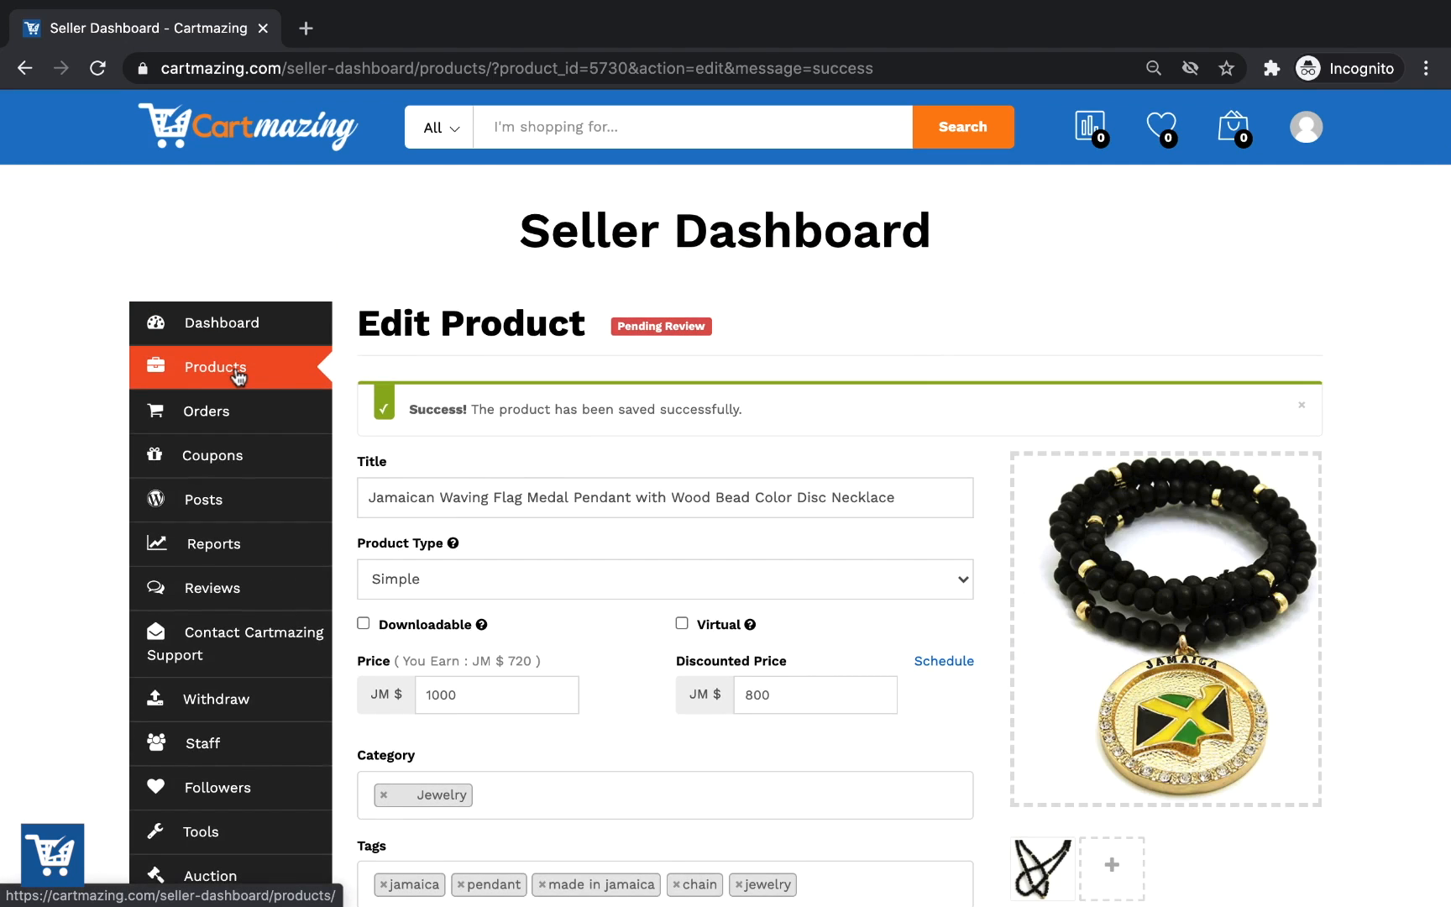
double_click(656, 326)
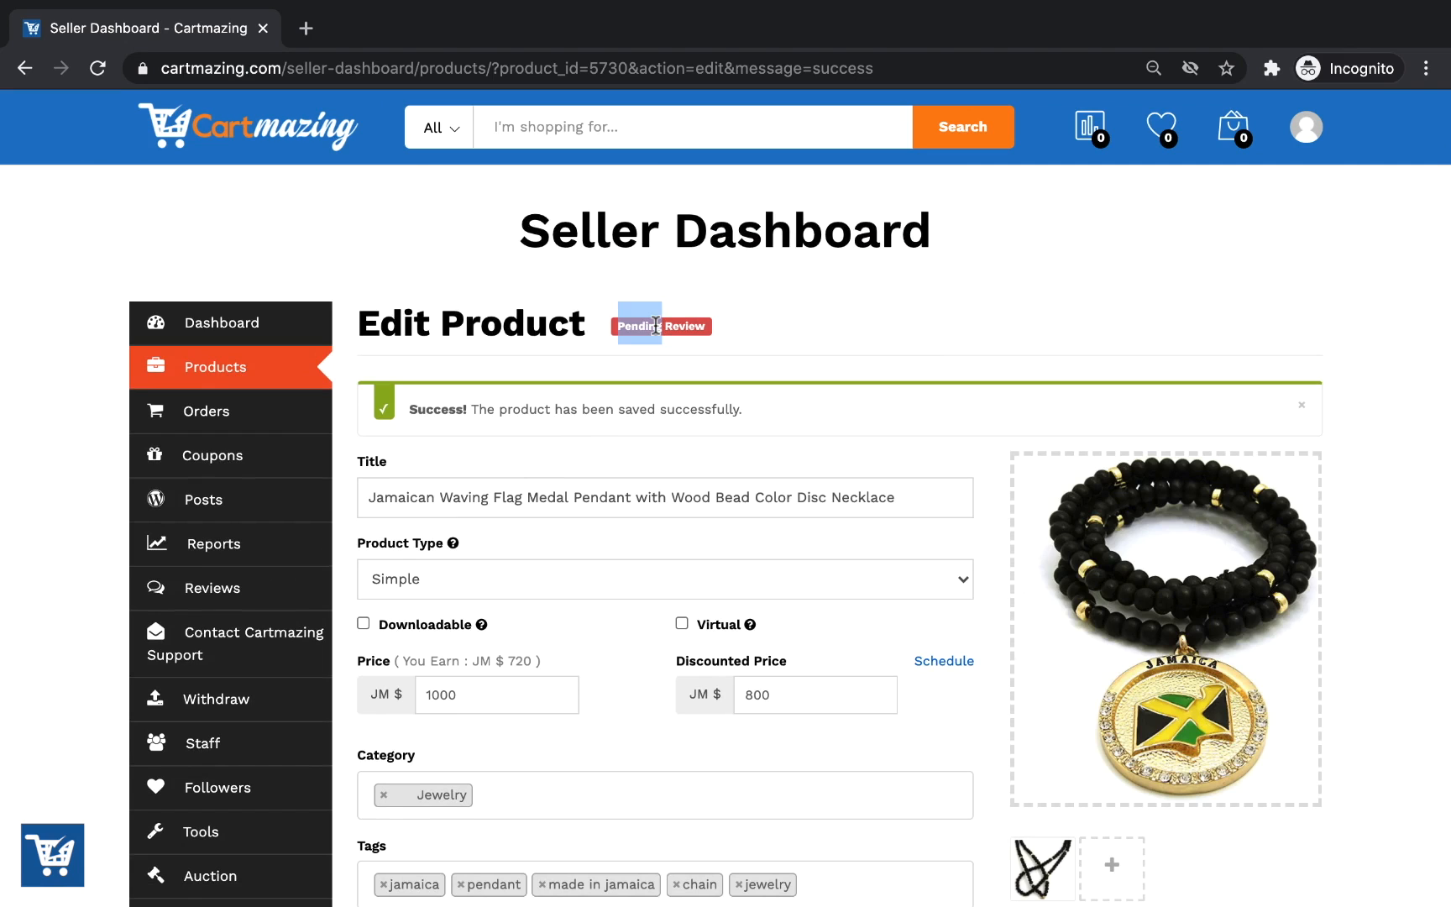
click(656, 326)
click(619, 330)
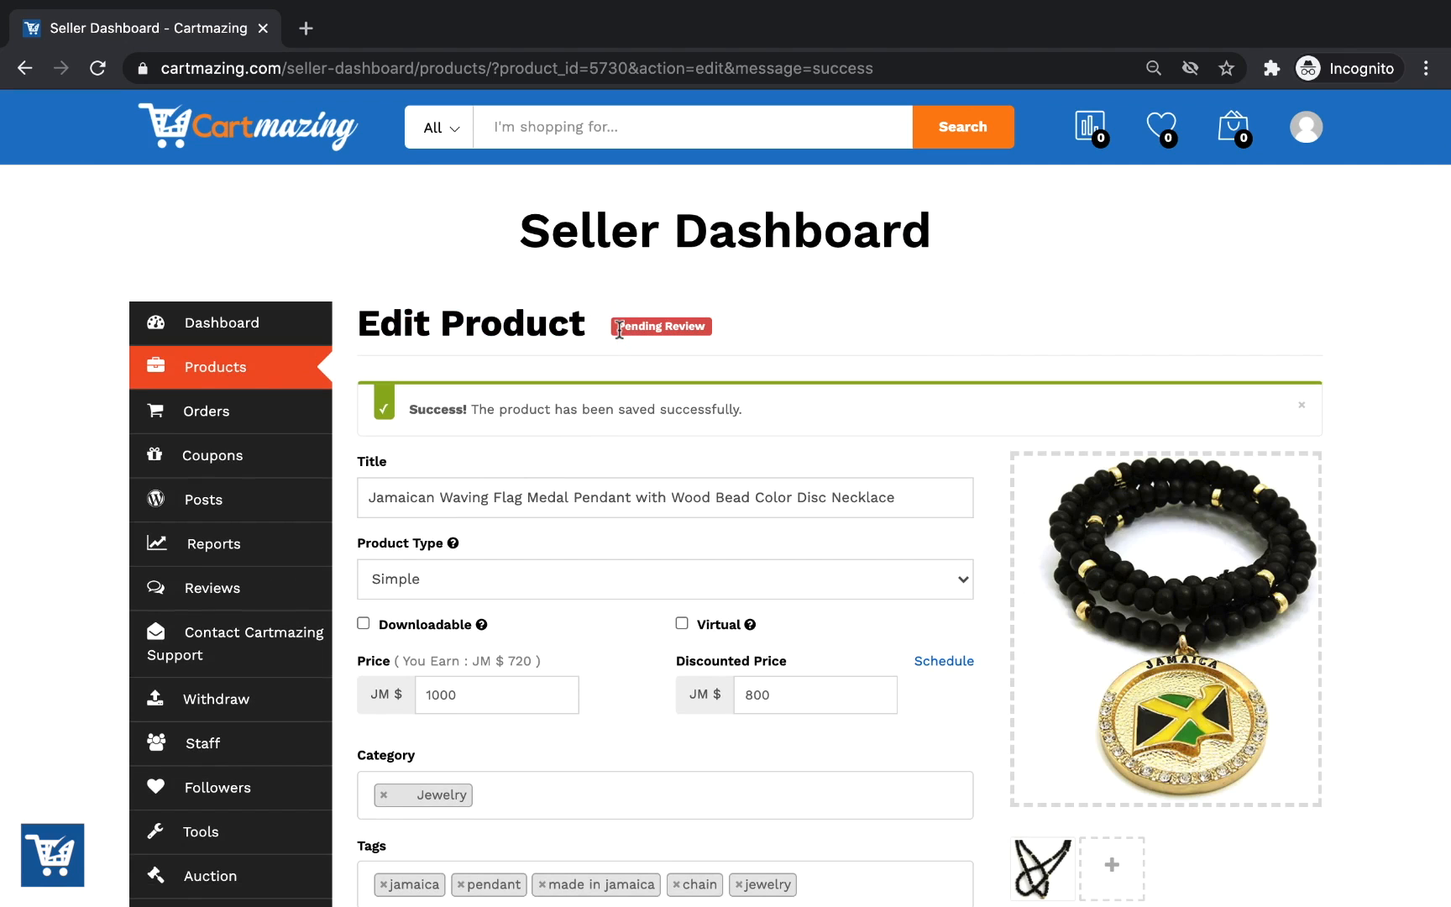
click(716, 338)
Open the seller's products list to check the new listing's status.
mouse_move(1179, 753)
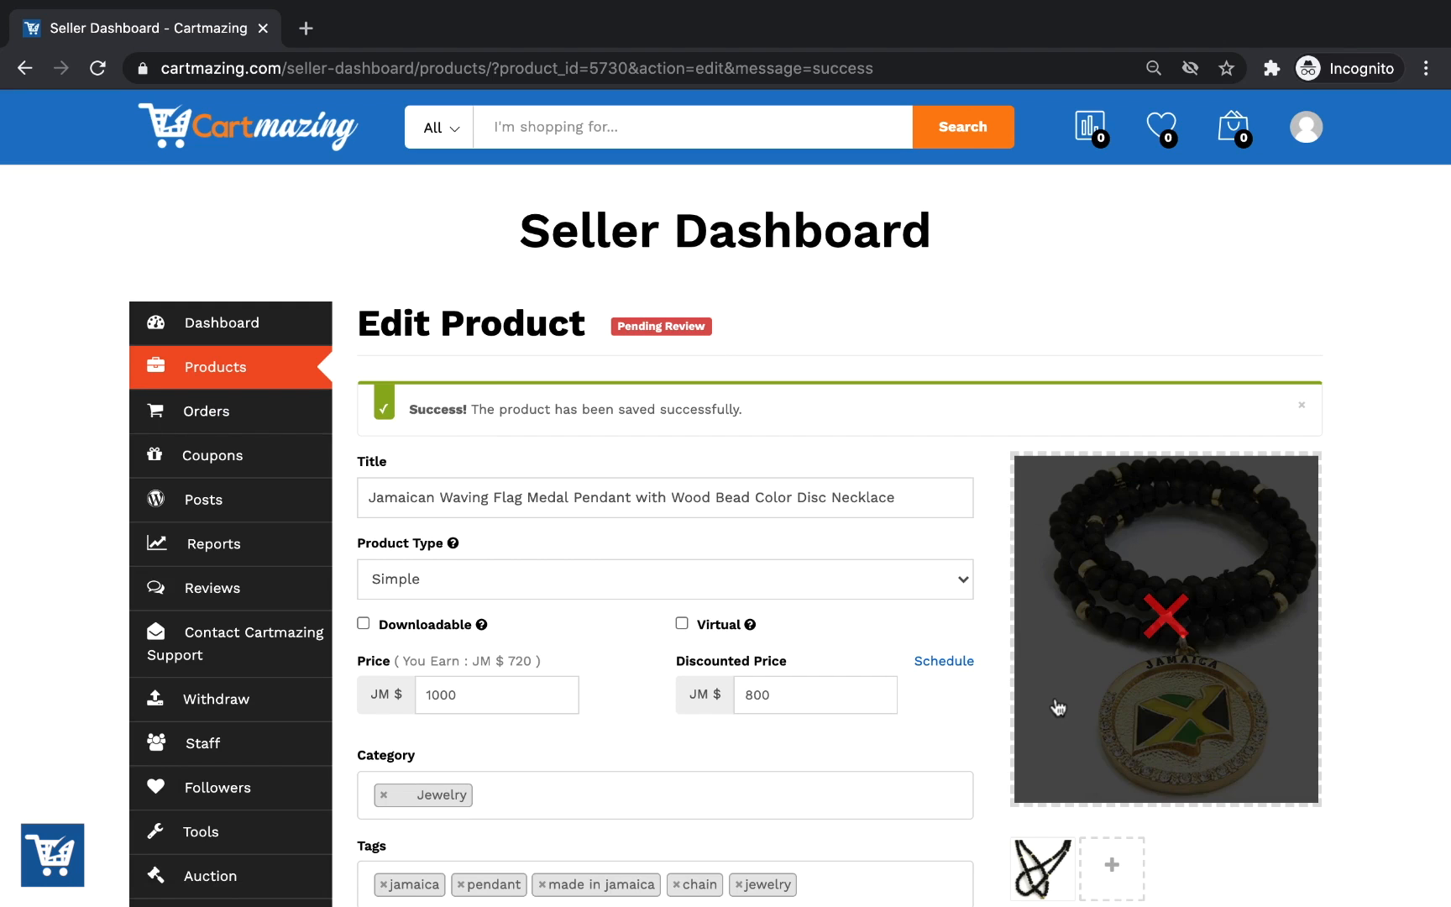
click(252, 376)
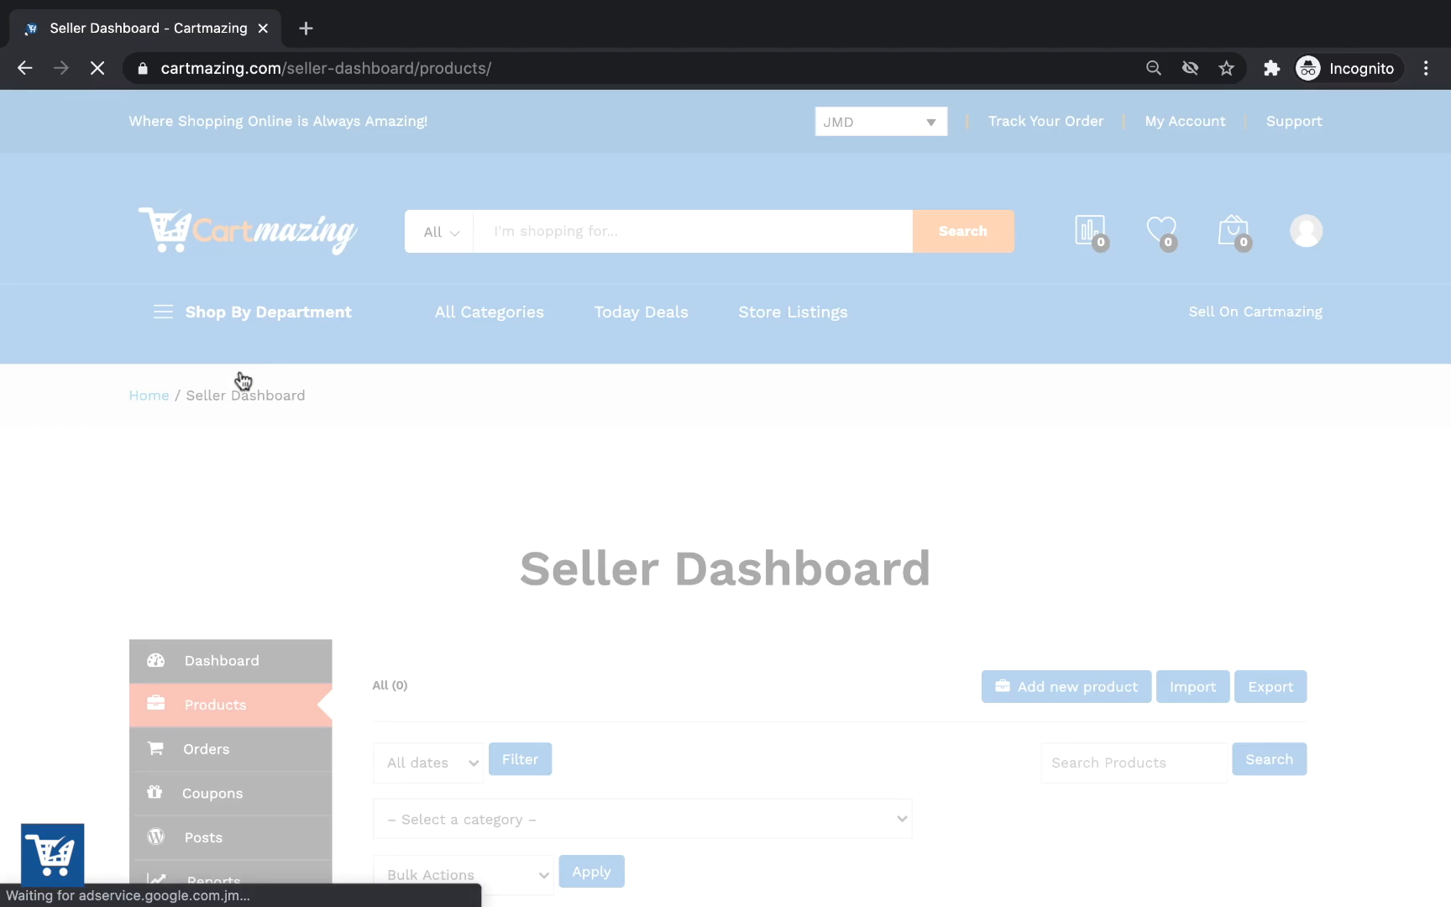
scroll(524, 408, down, 5)
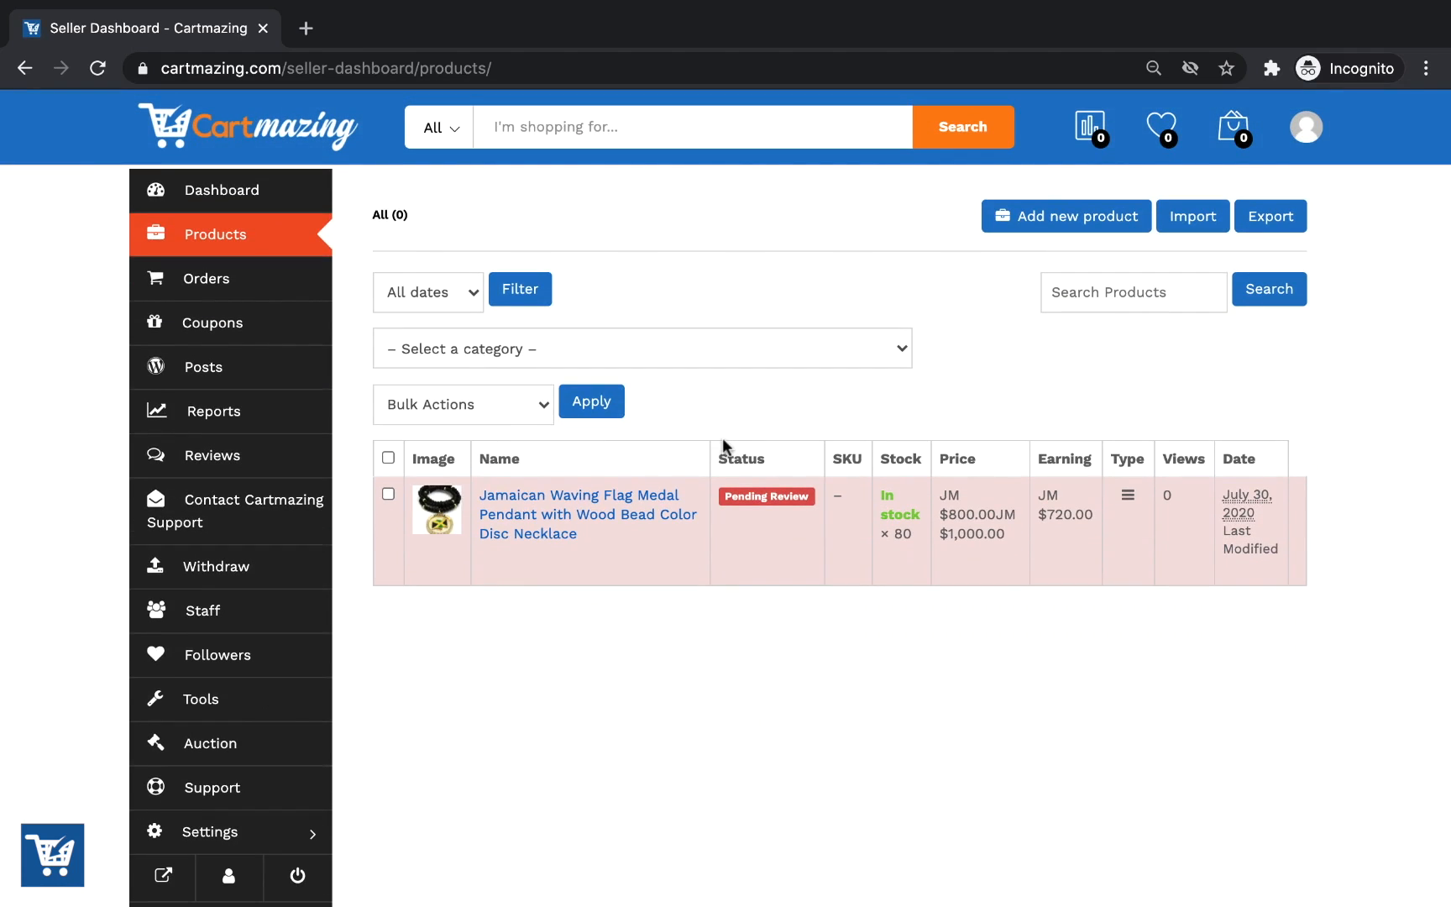
mouse_move(697, 566)
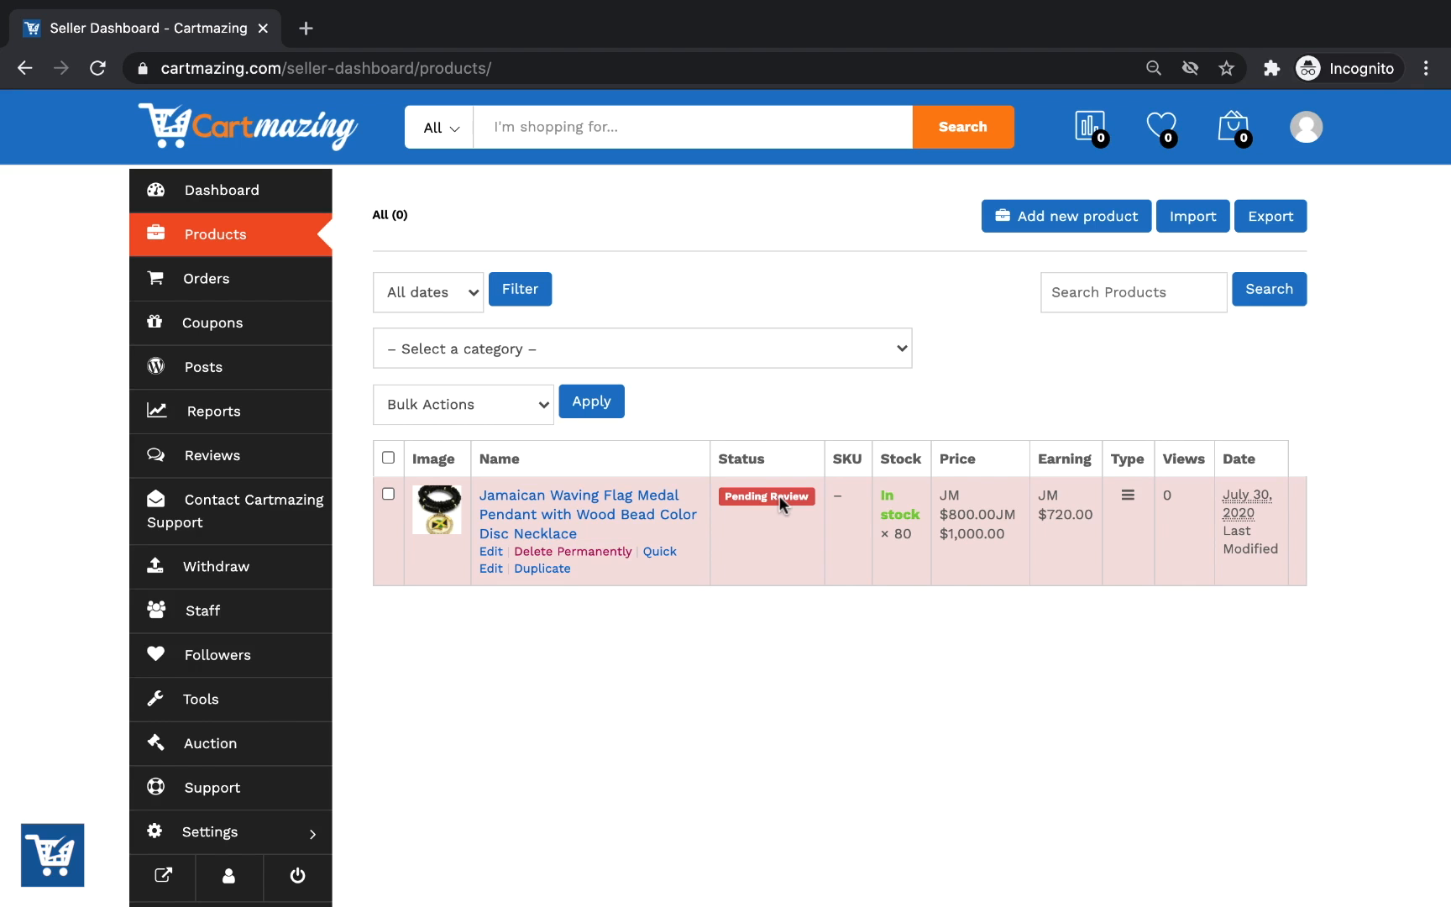
scroll(780, 499, up, 2)
scroll(779, 504, up, 5)
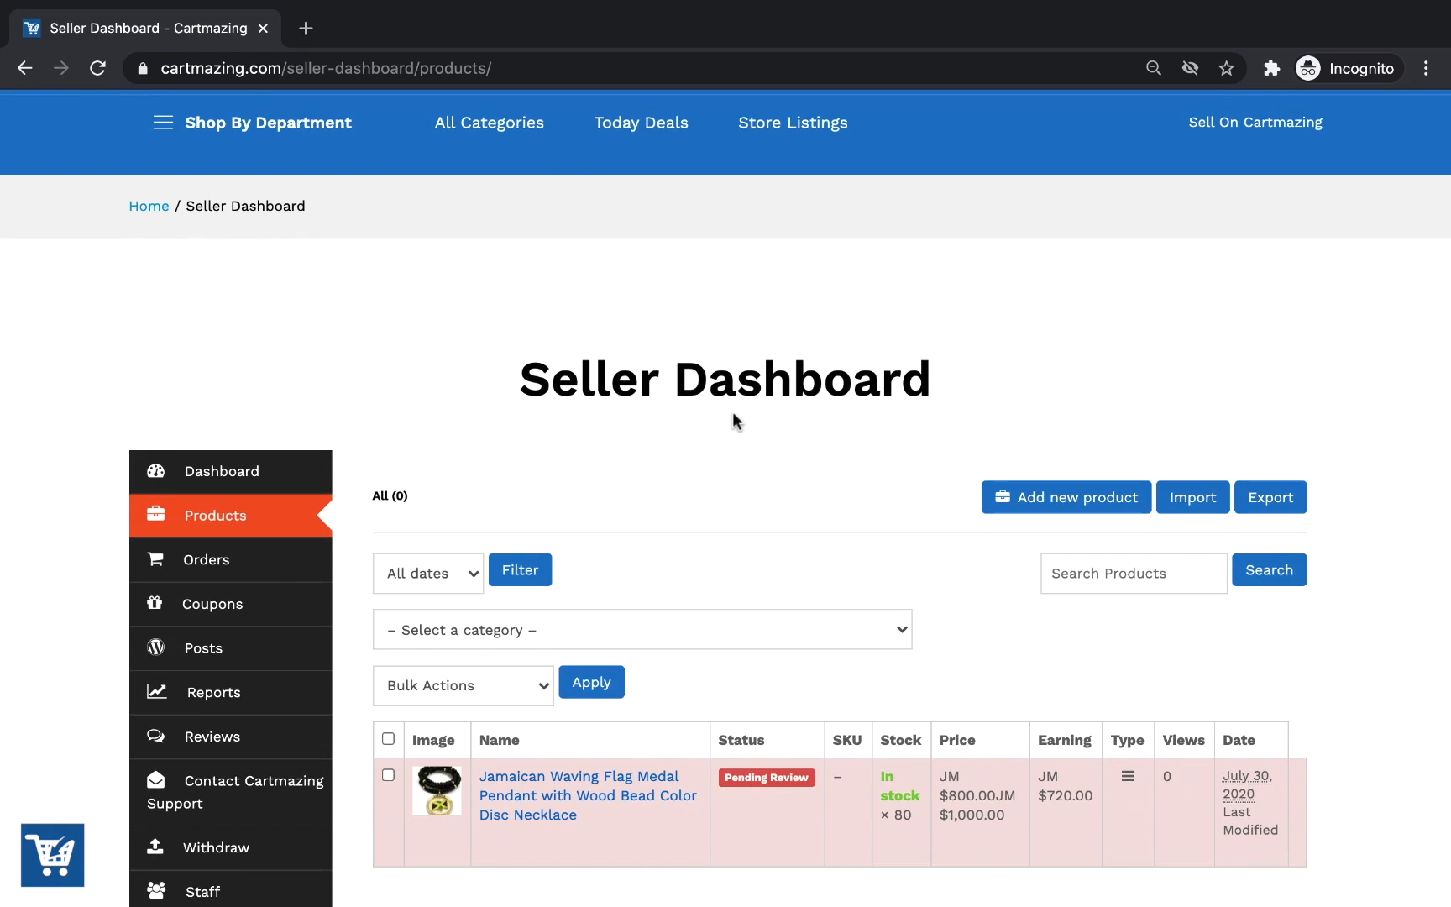
scroll(732, 414, down, 3)
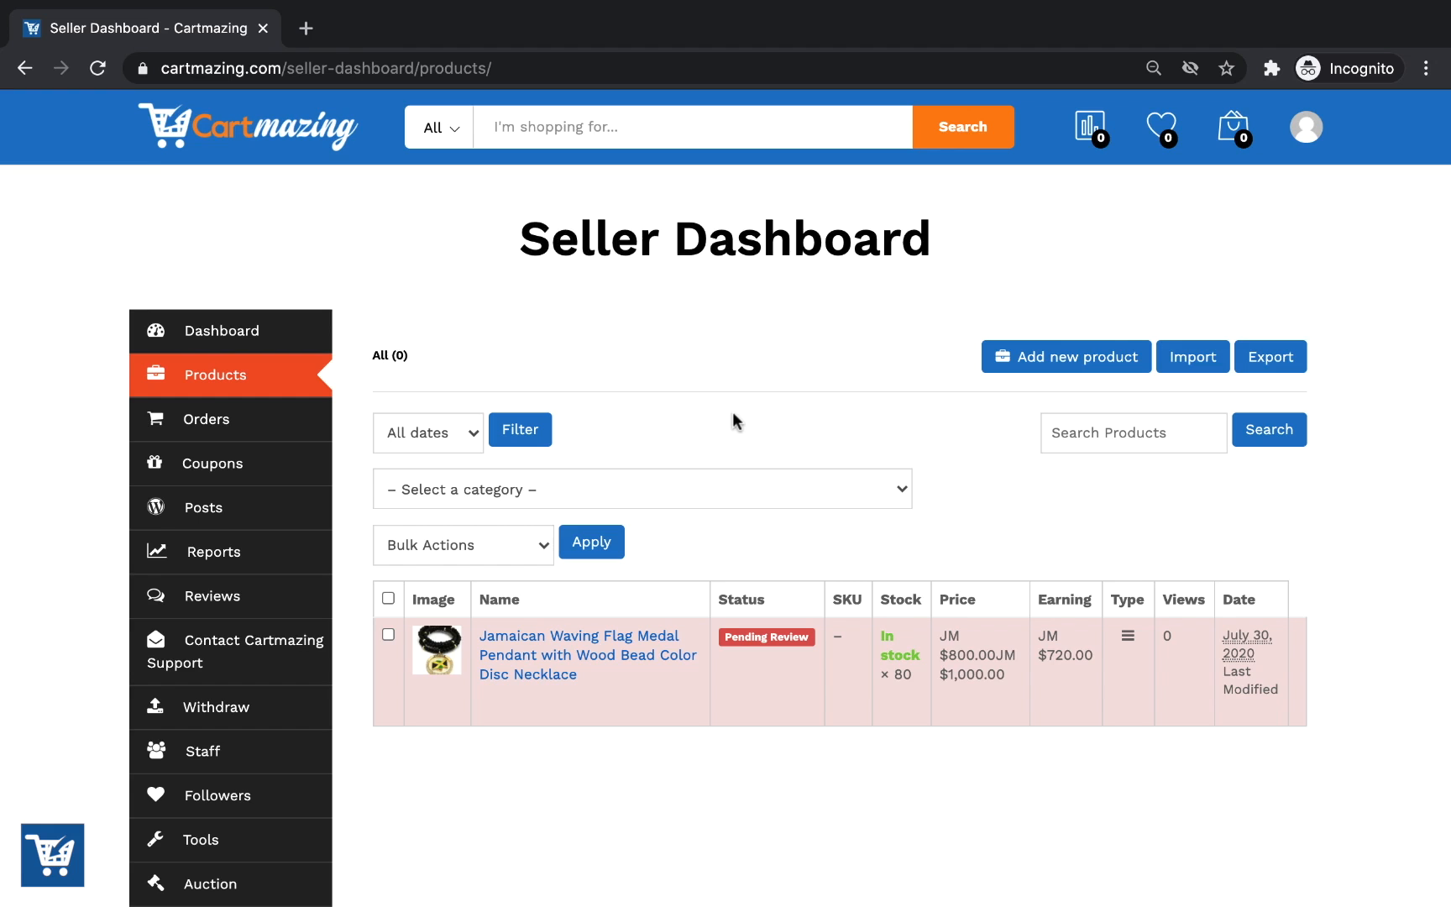
scroll(732, 411, down, 1)
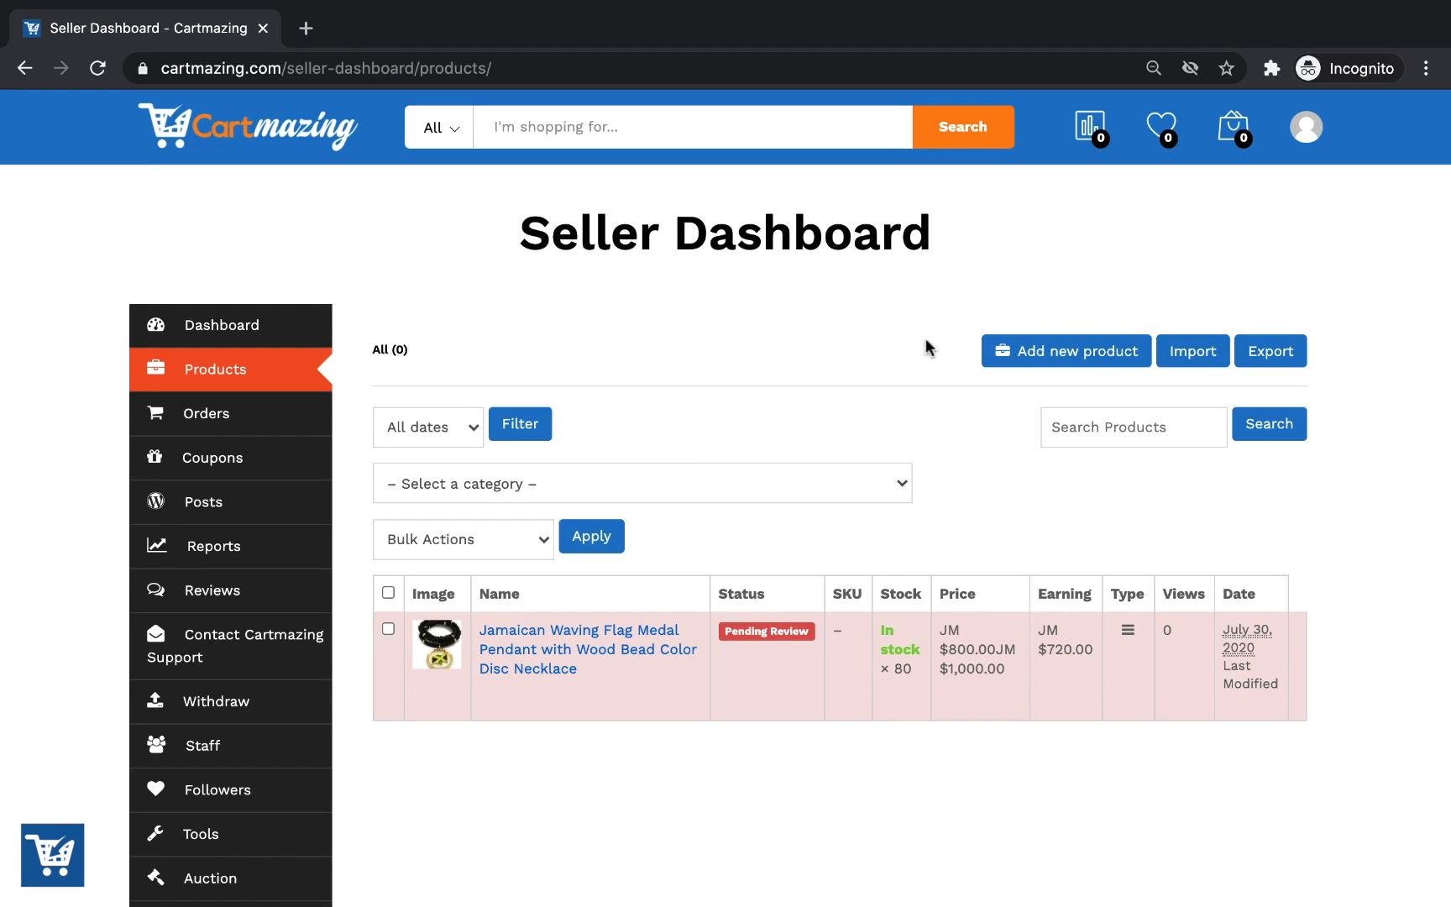
Check the email notification about the product's approval, then reload the products list.
key(ctrl+Right)
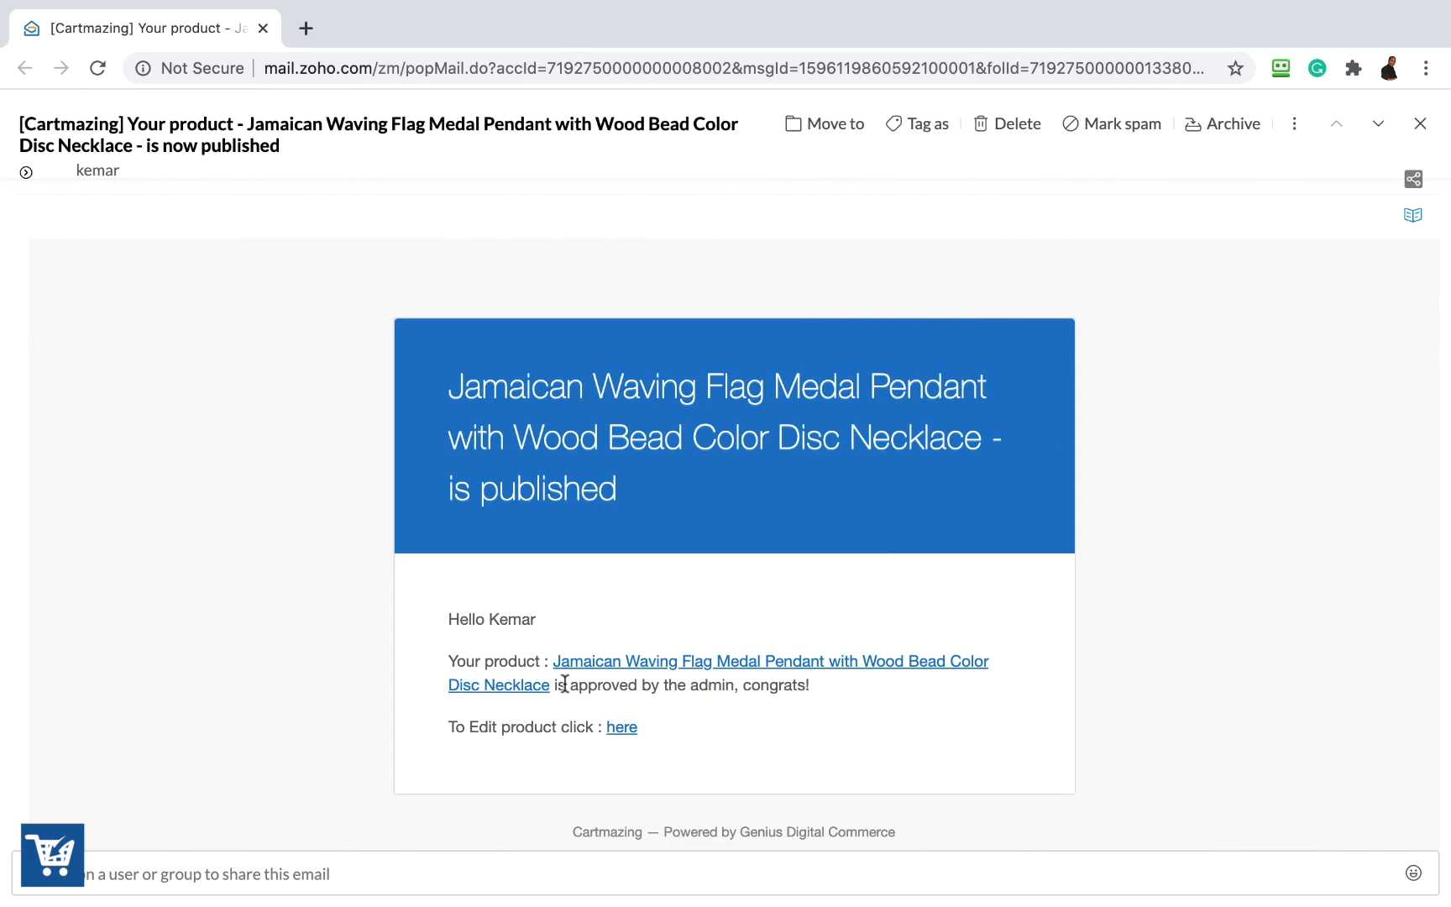
key(ctrl+Left)
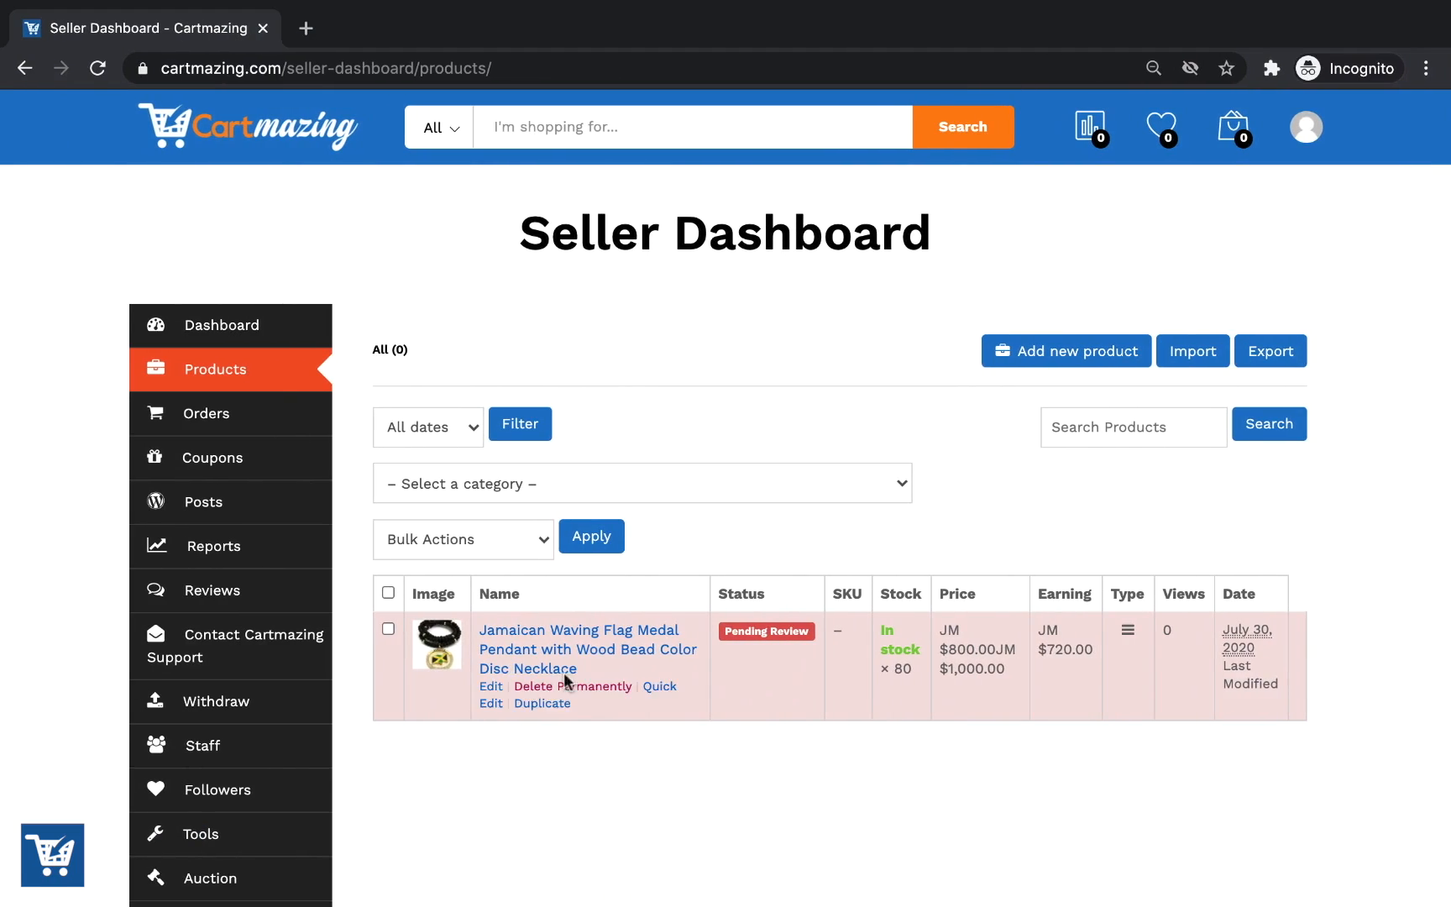
click(97, 69)
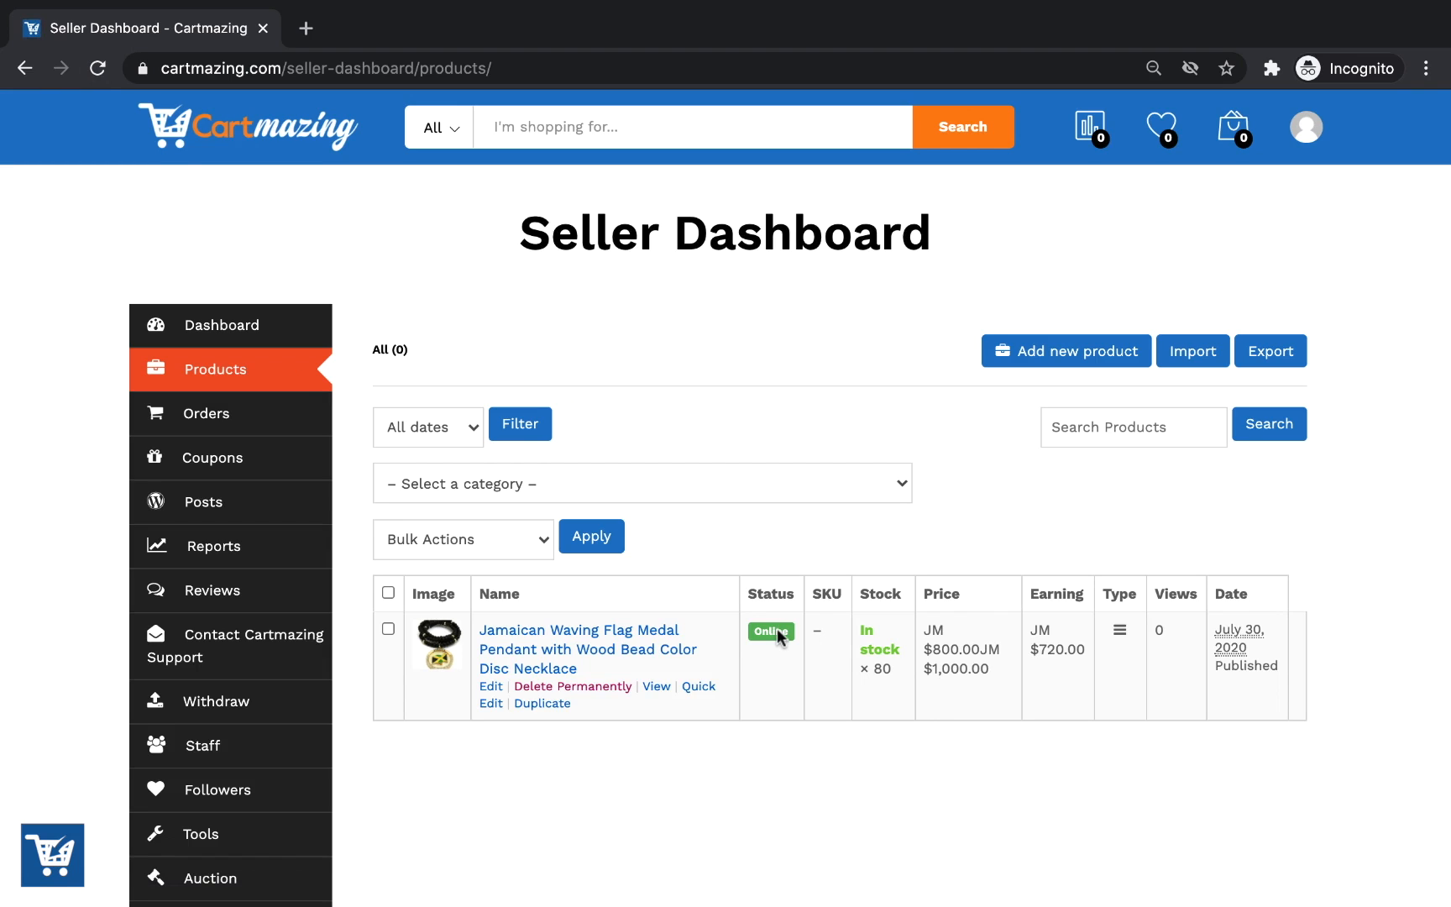
Open the product's public page in the store and review its details and description.
click(656, 687)
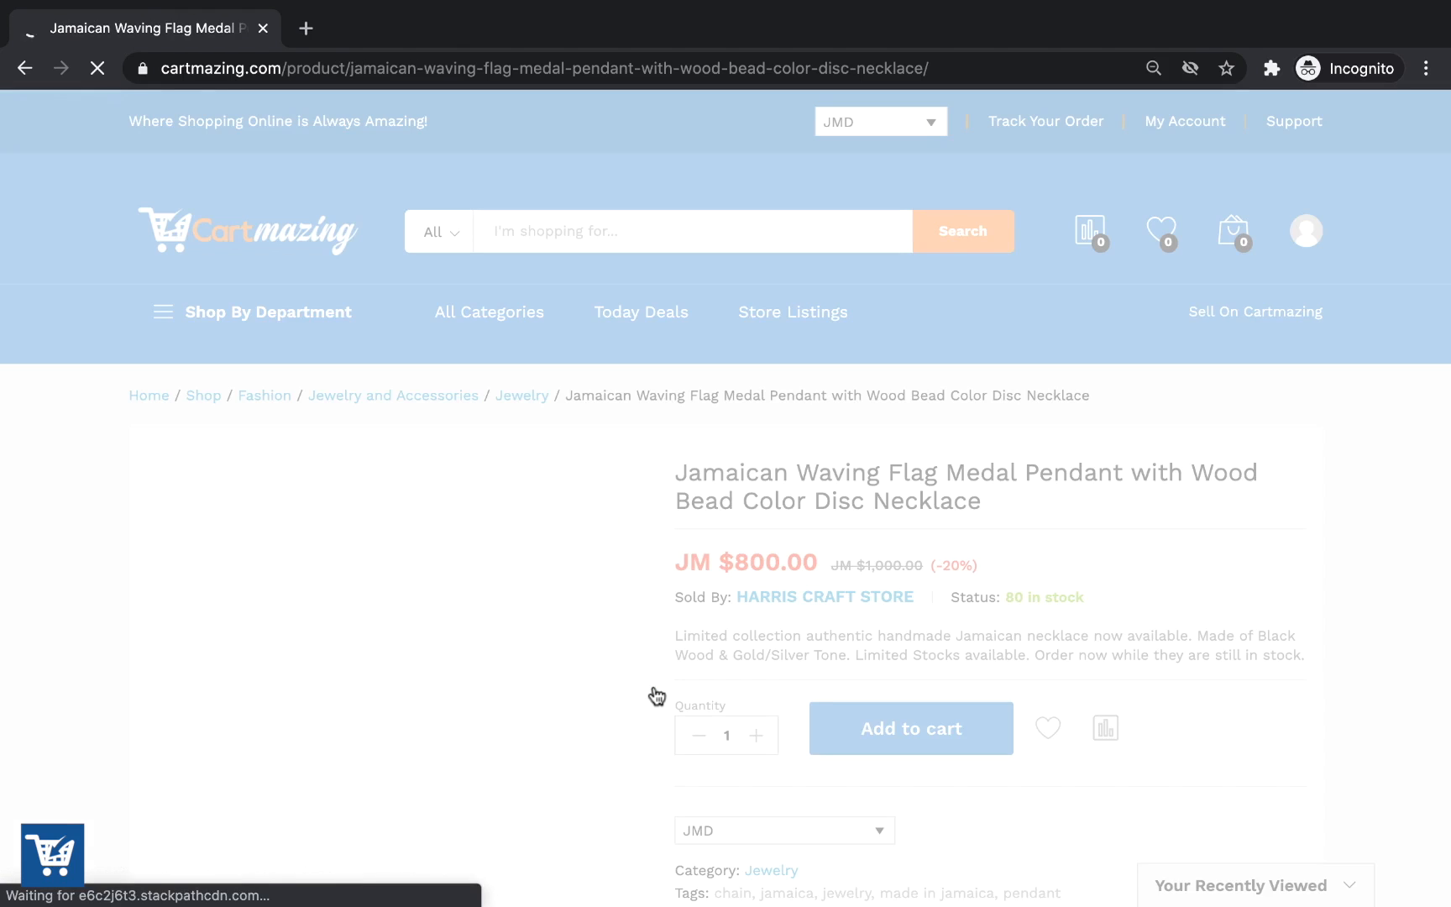
scroll(656, 696, down, 3)
scroll(656, 696, down, 2)
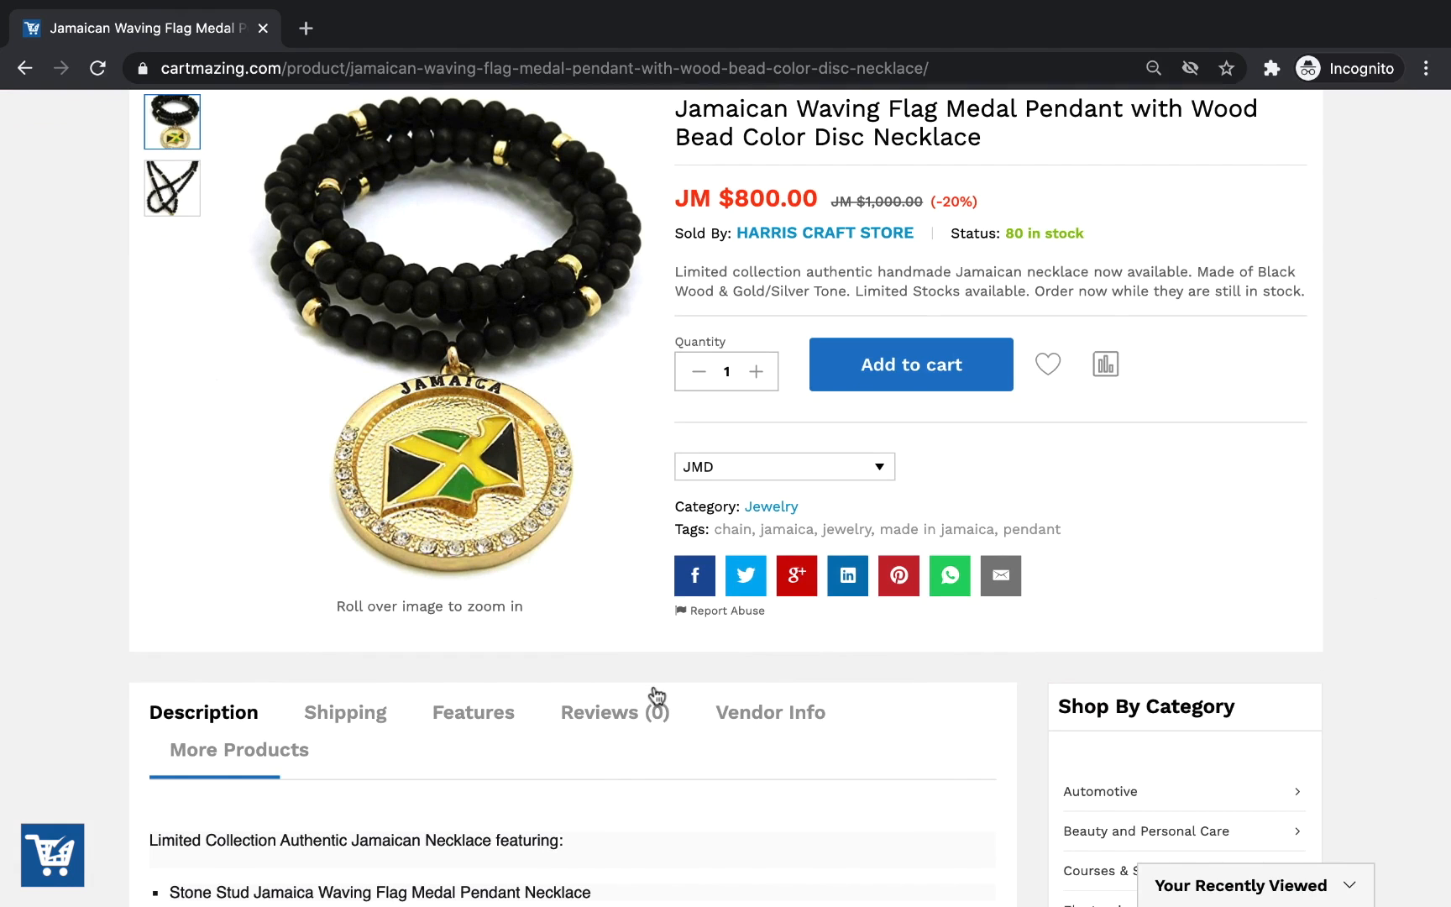
scroll(657, 695, down, 5)
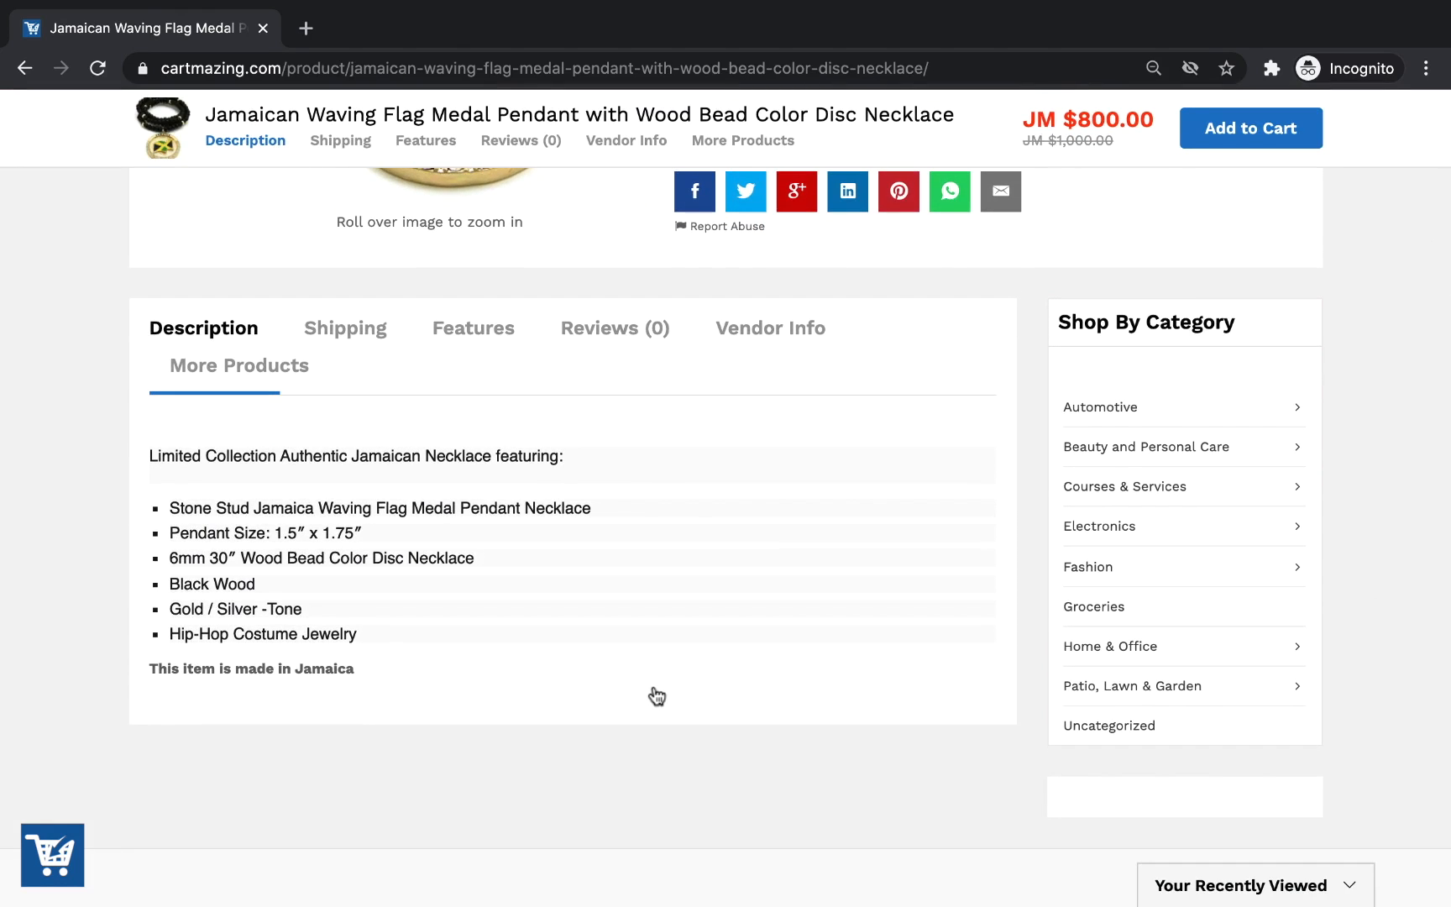
scroll(657, 696, up, 3)
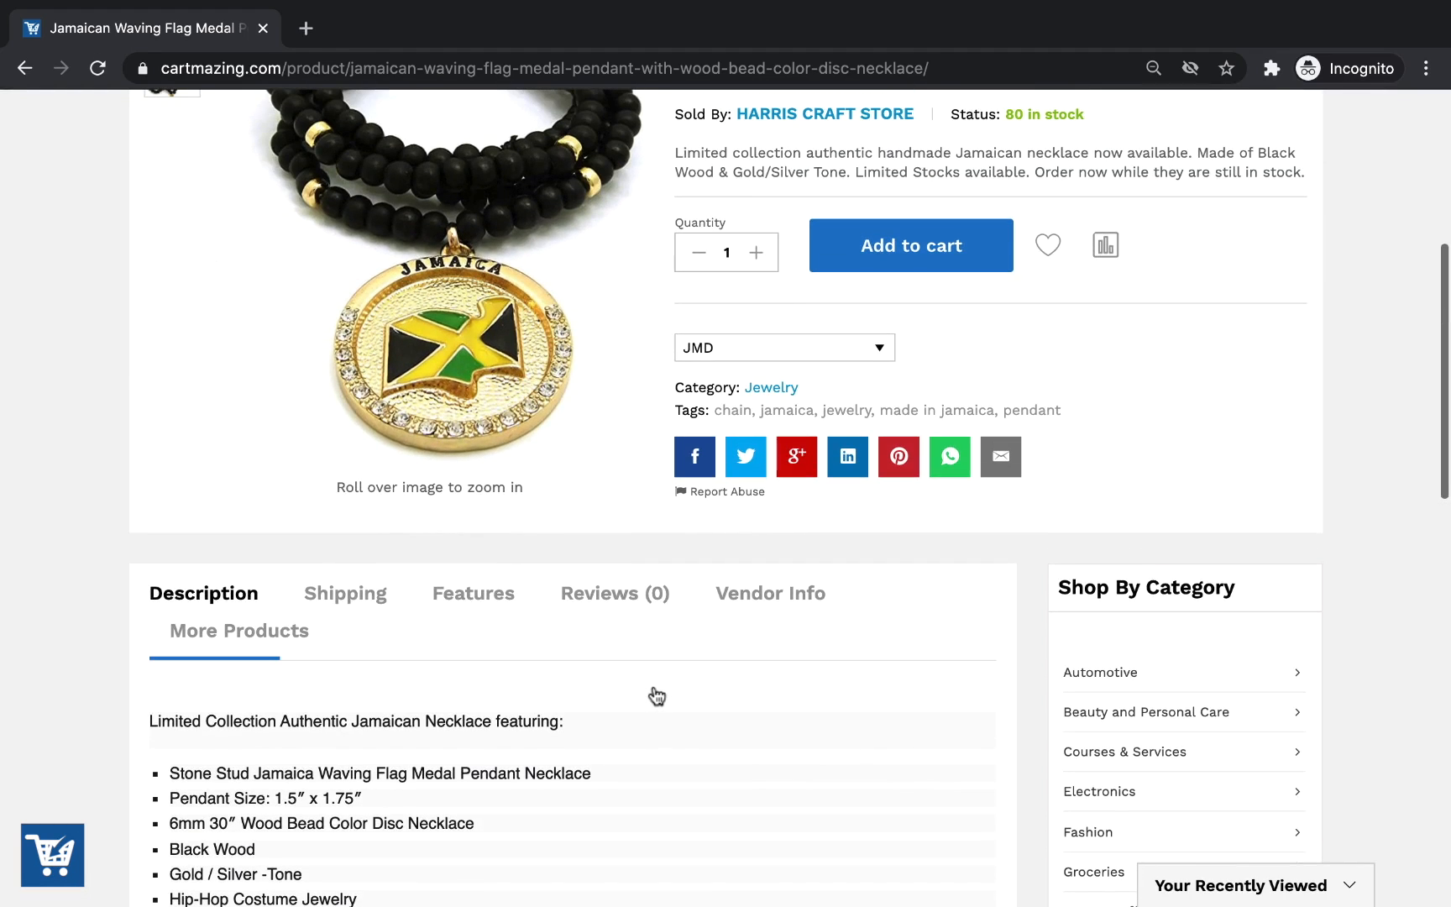
scroll(657, 696, up, 4)
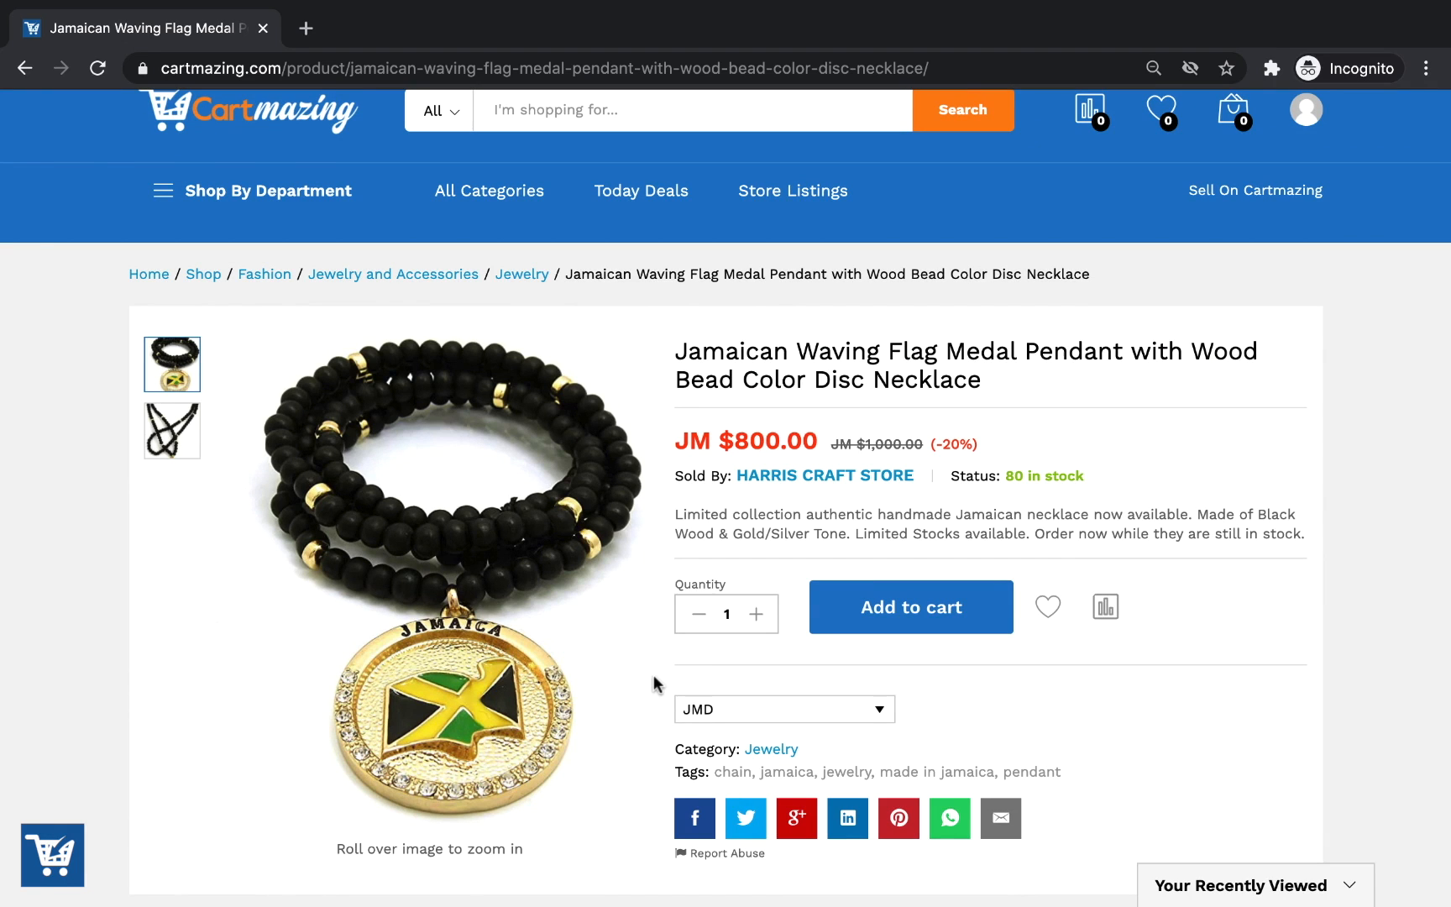
key(ctrl+Left)
key(ctrl+Right)
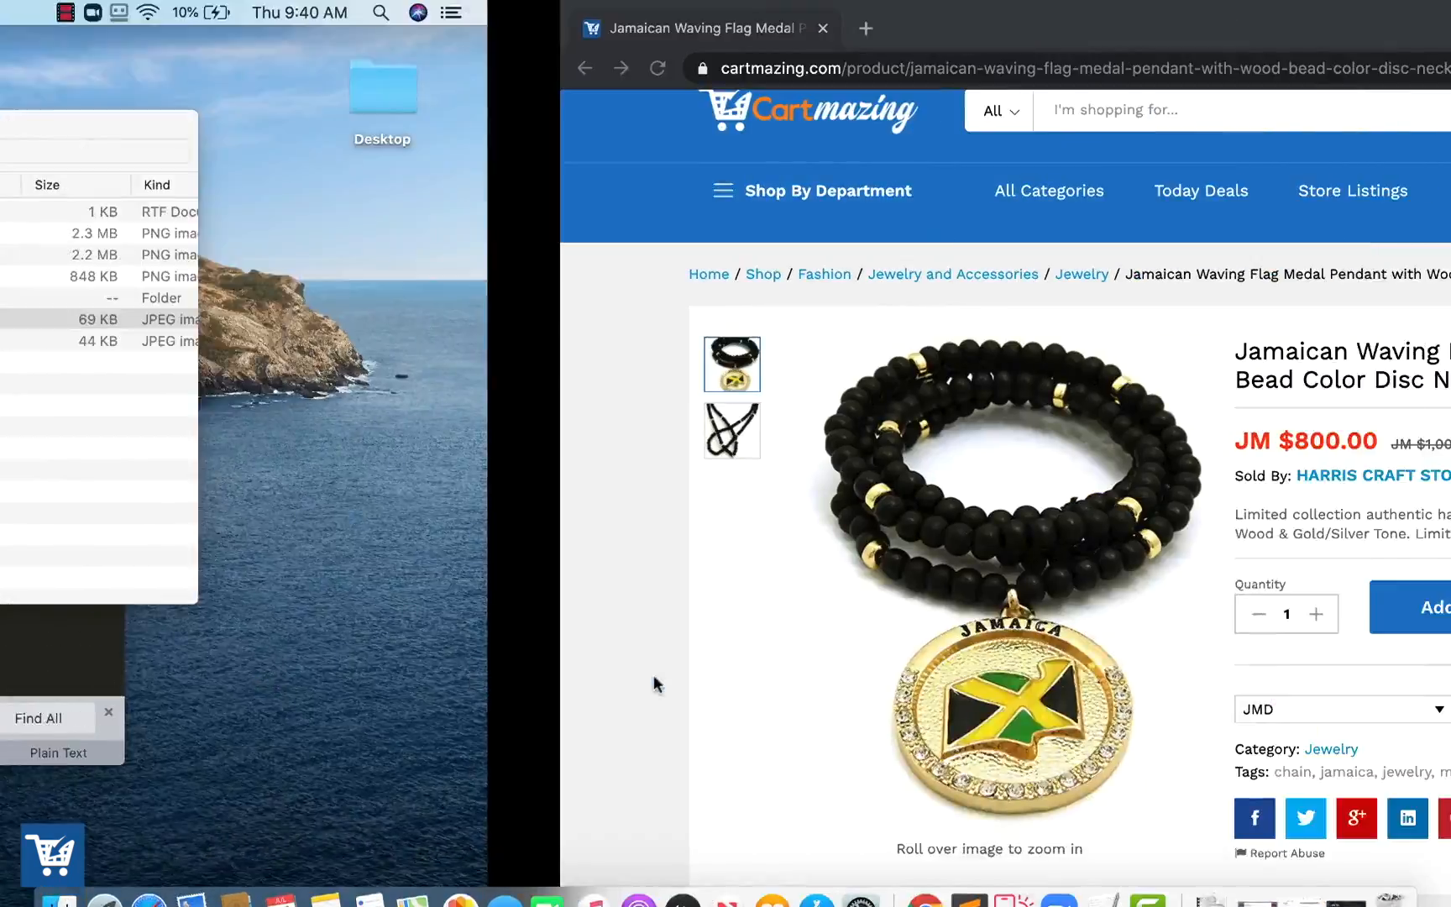
key(ctrl+Right)
key(ctrl+Left)
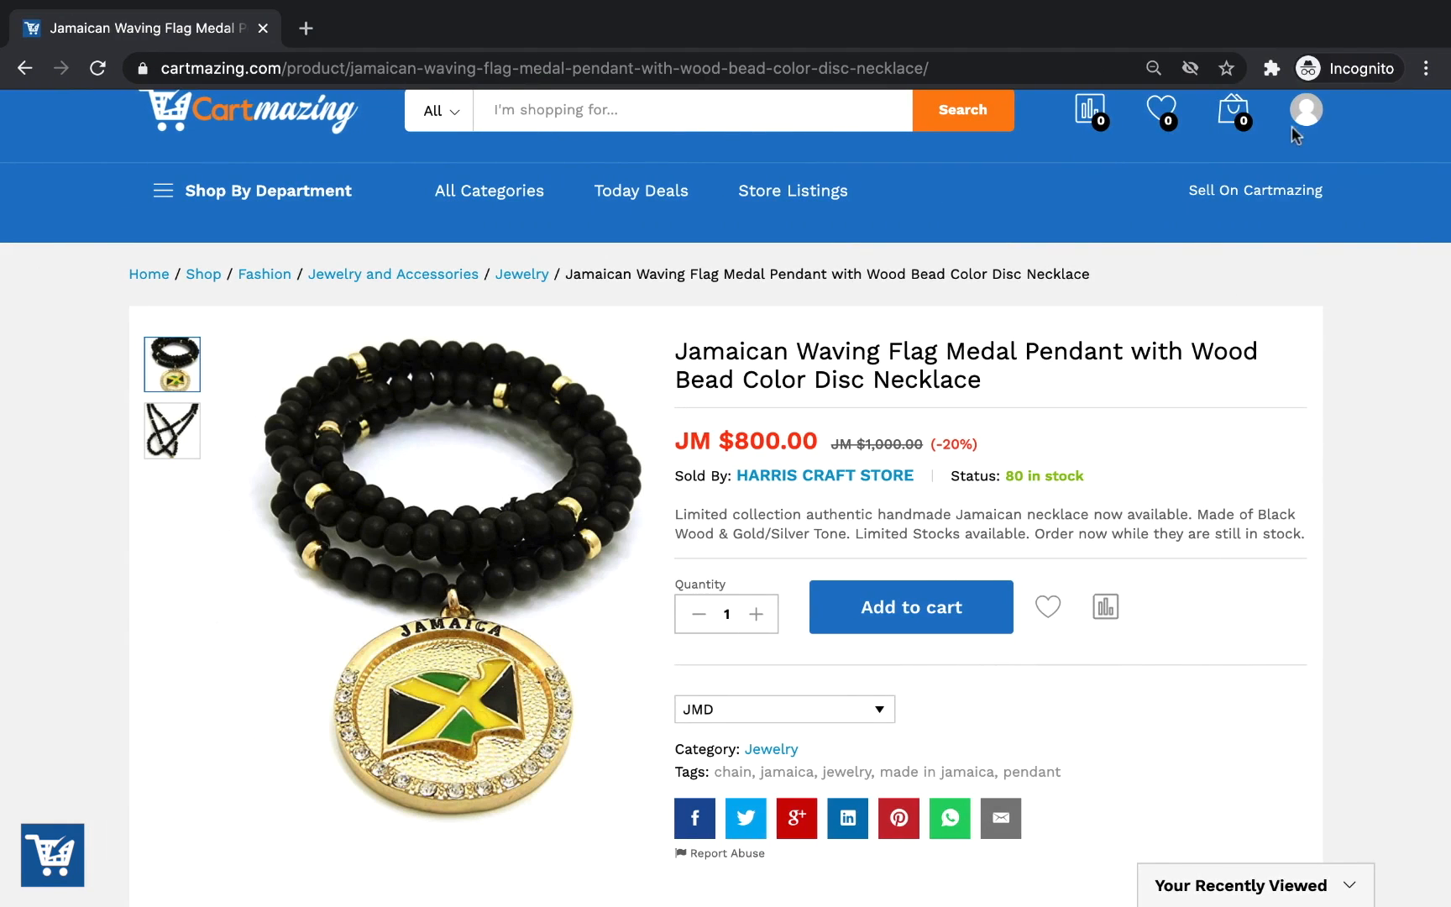
Reopen the product for editing from the seller dashboard, set its status to Draft, and save it.
mouse_move(1306, 111)
click(1152, 238)
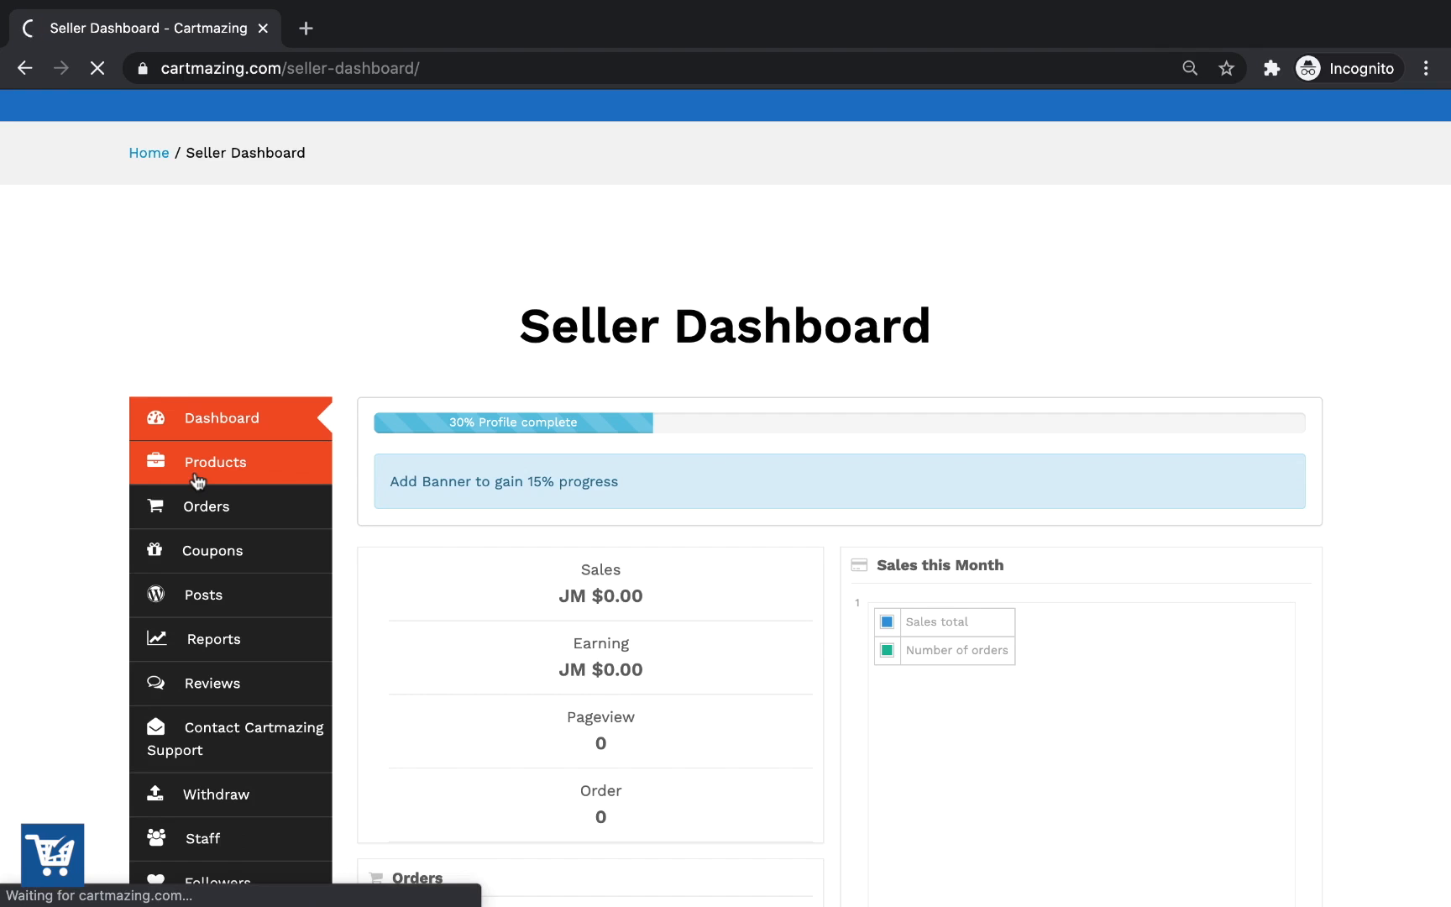
click(197, 481)
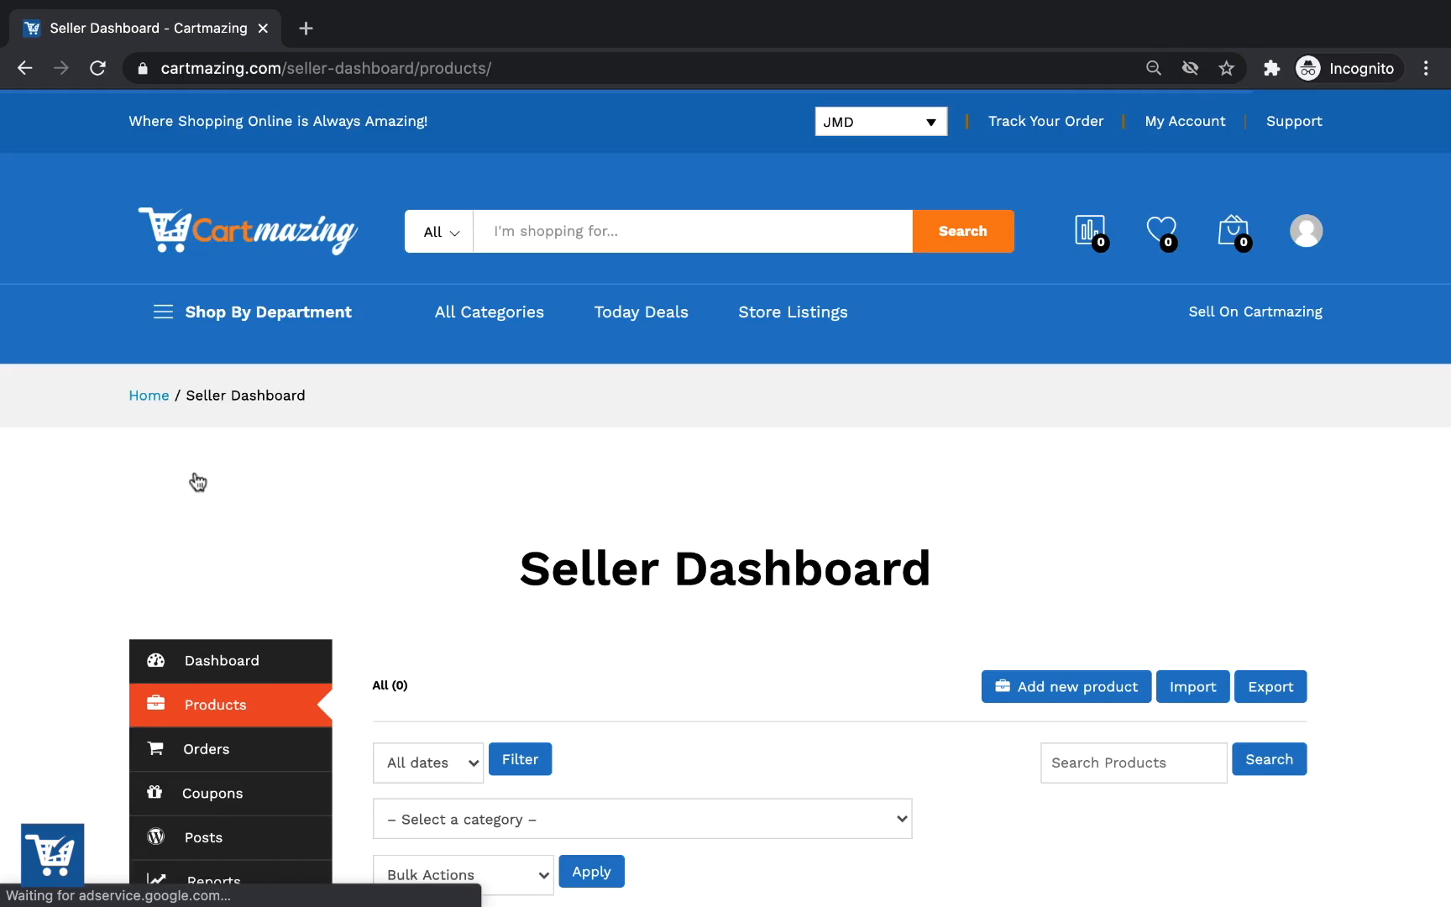
scroll(197, 480, down, 5)
mouse_move(459, 493)
click(493, 572)
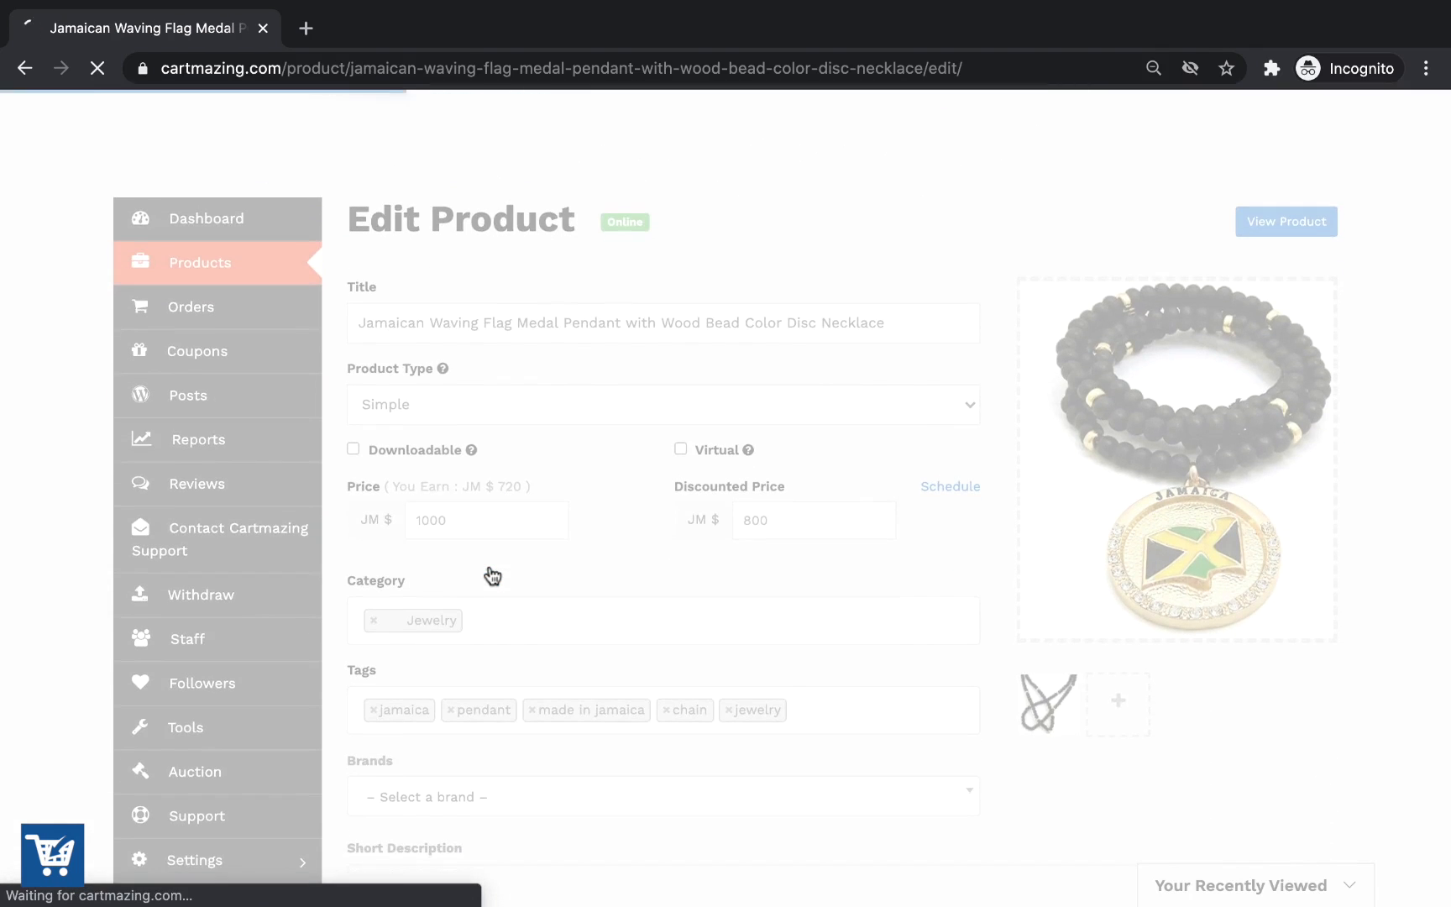
scroll(488, 572, down, 2)
scroll(489, 566, down, 8)
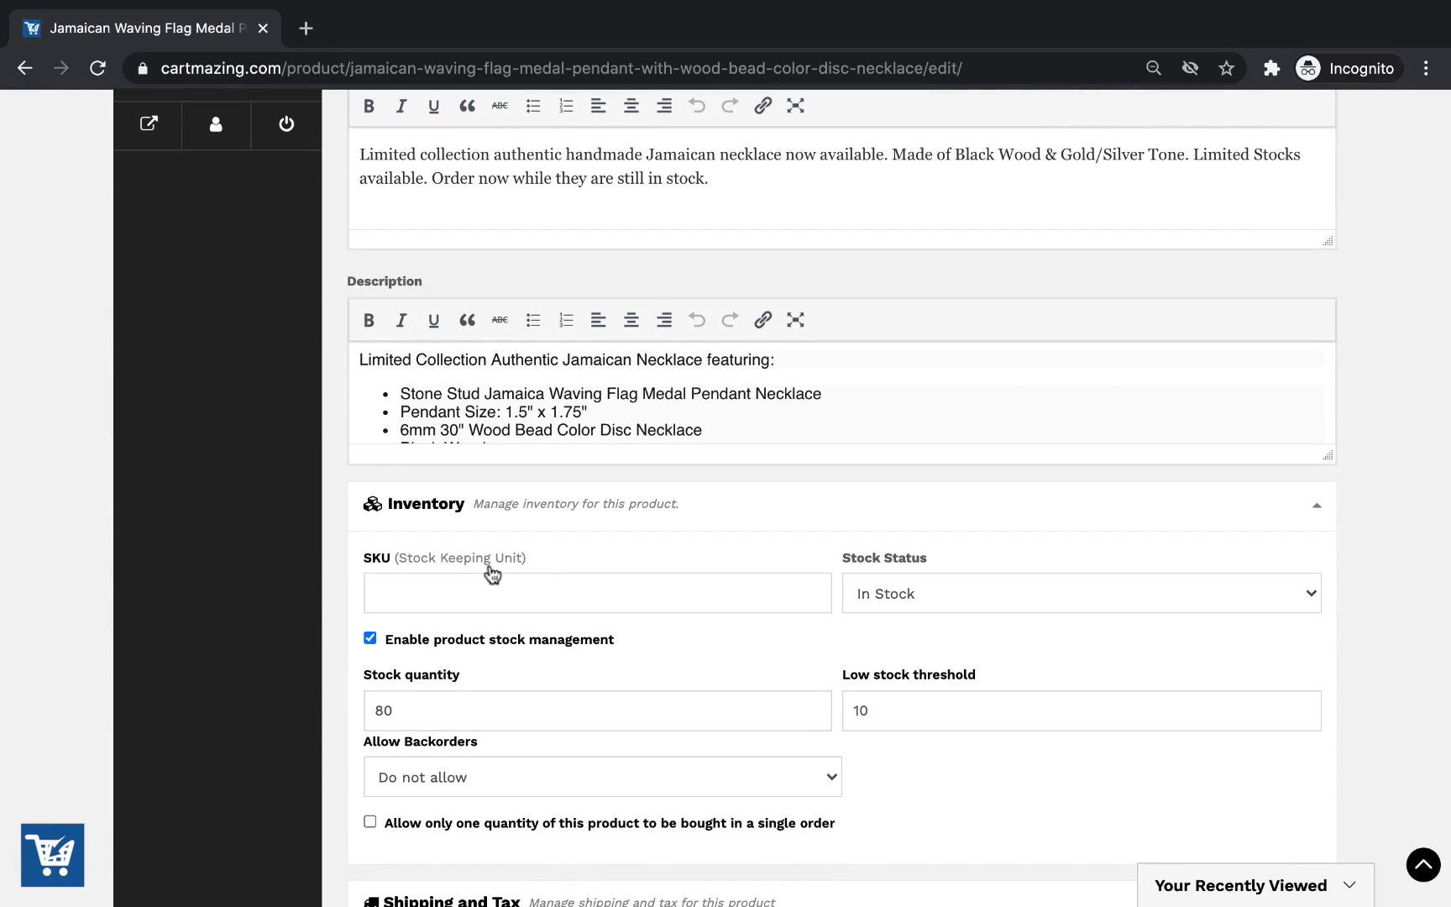
scroll(492, 574, down, 14)
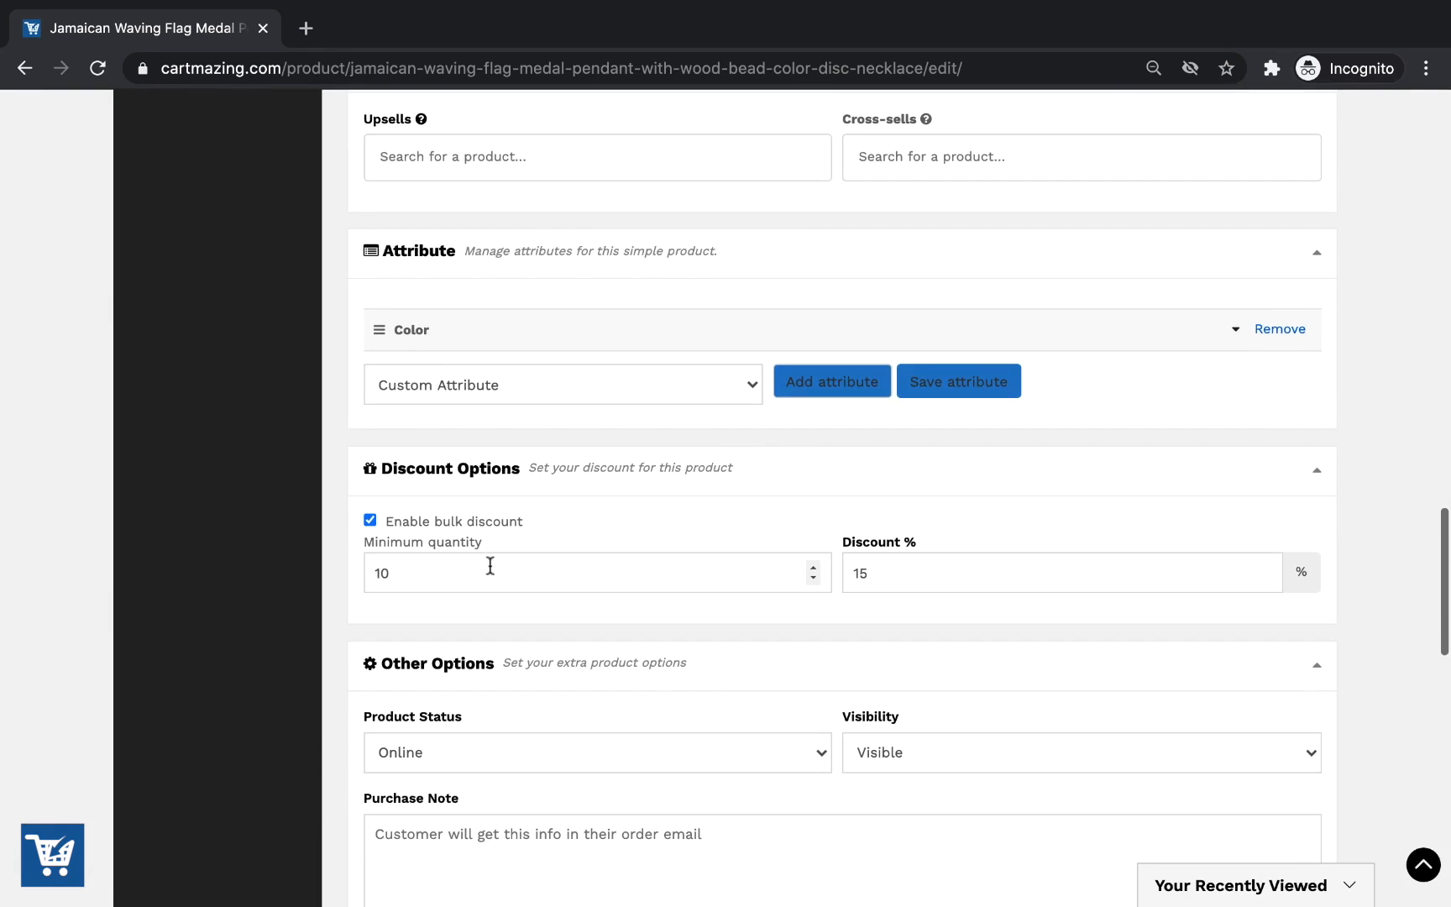
scroll(509, 461, down, 2)
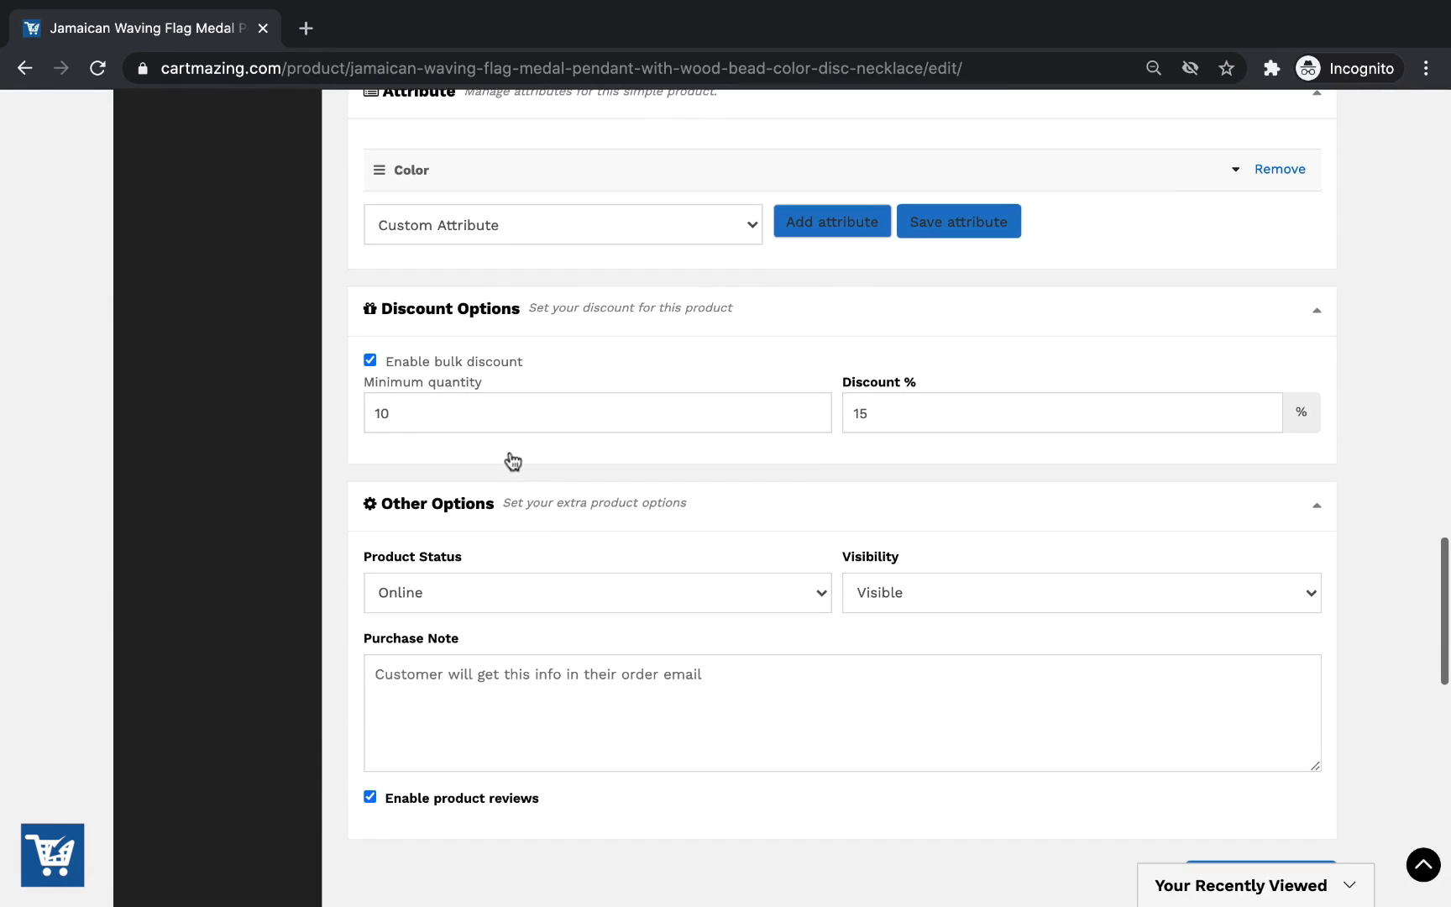
click(483, 577)
click(463, 610)
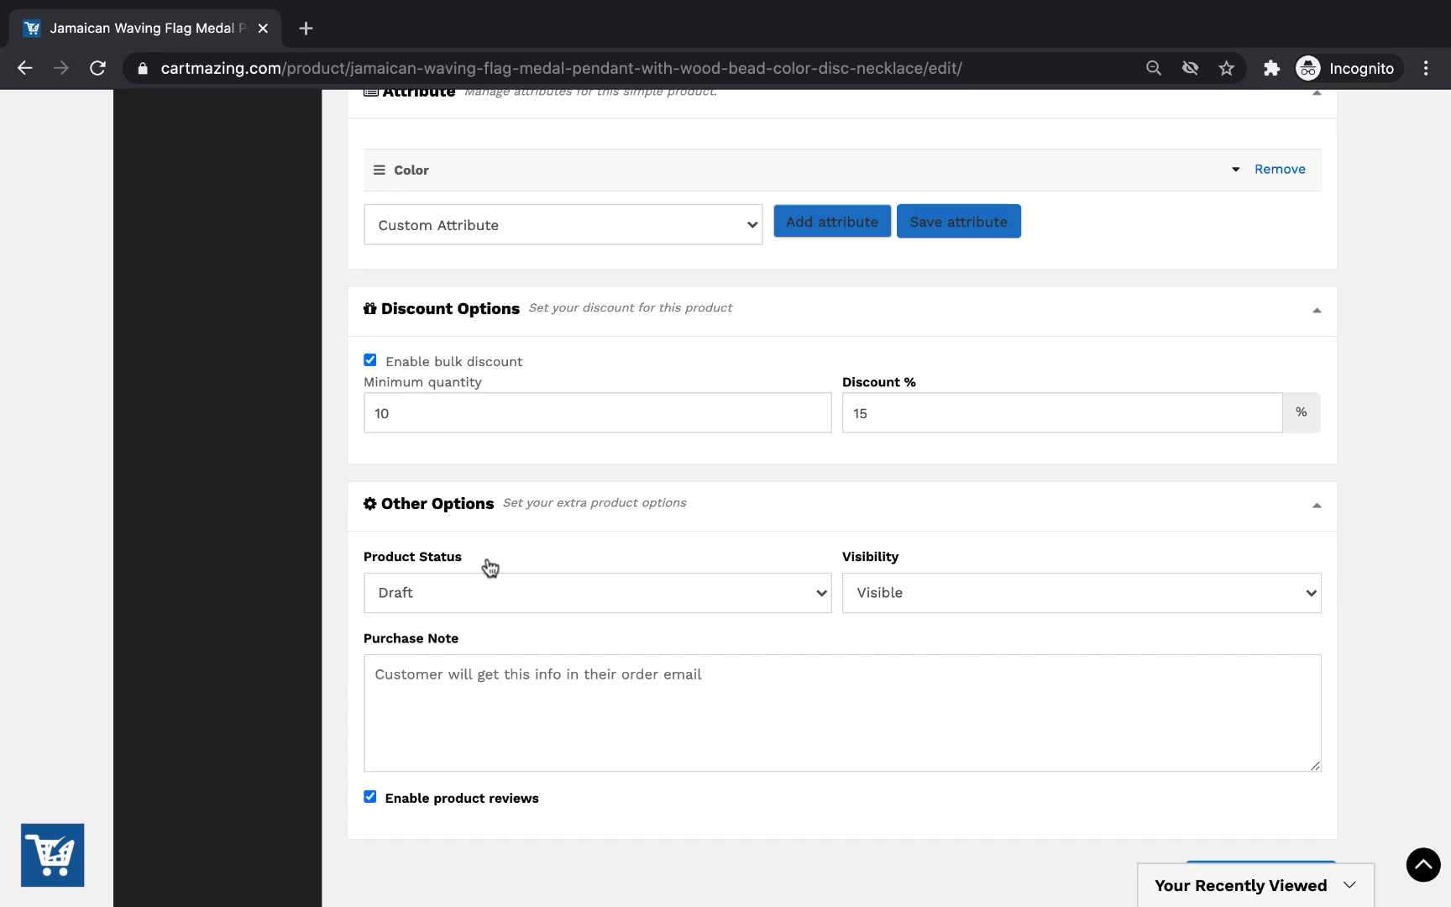
click(463, 594)
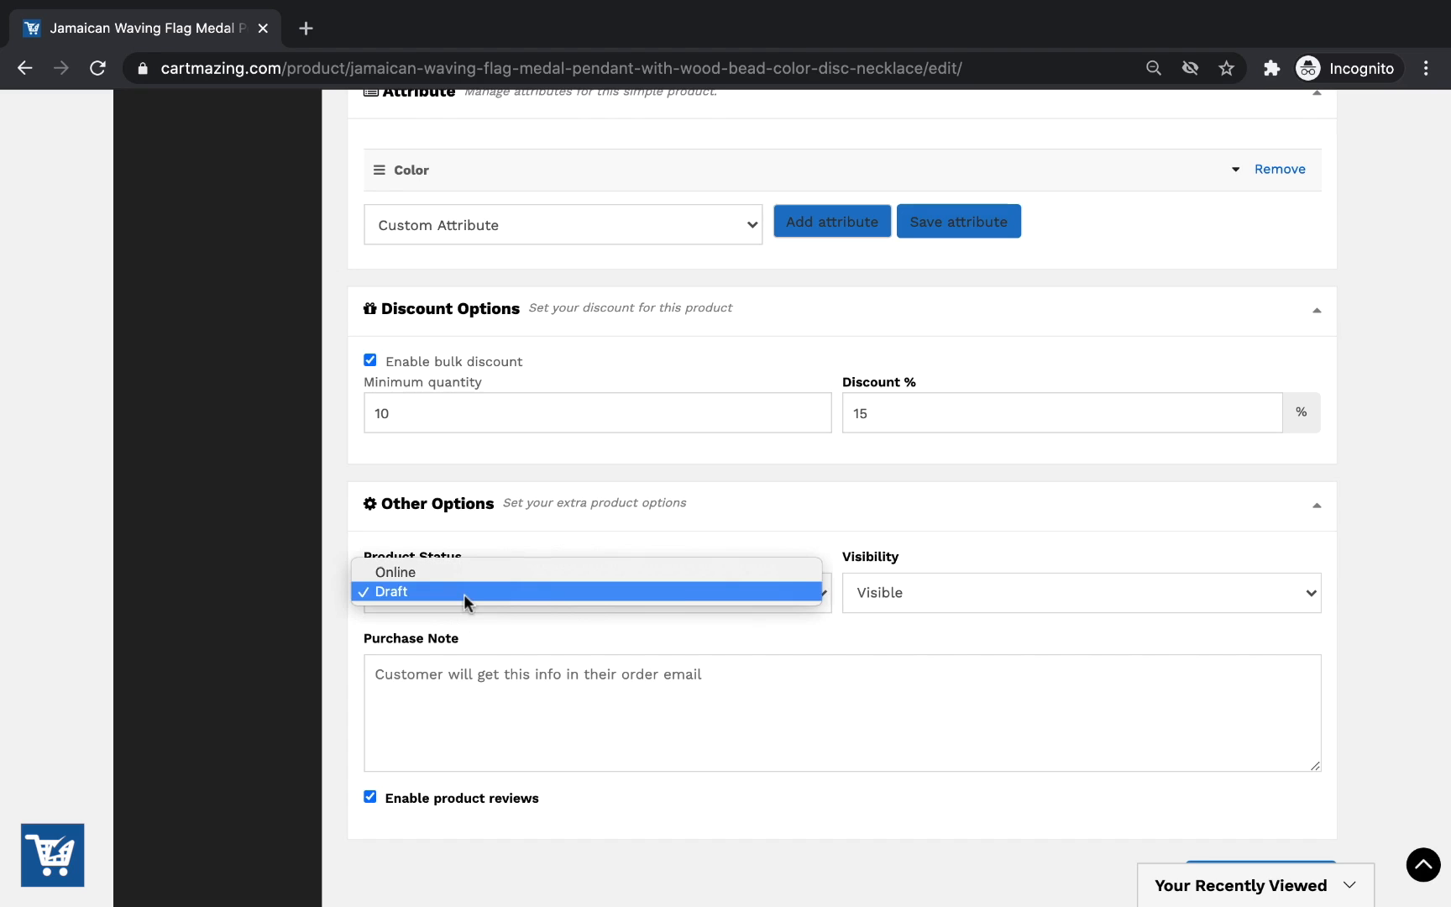
click(573, 496)
scroll(756, 504, down, 5)
click(1214, 435)
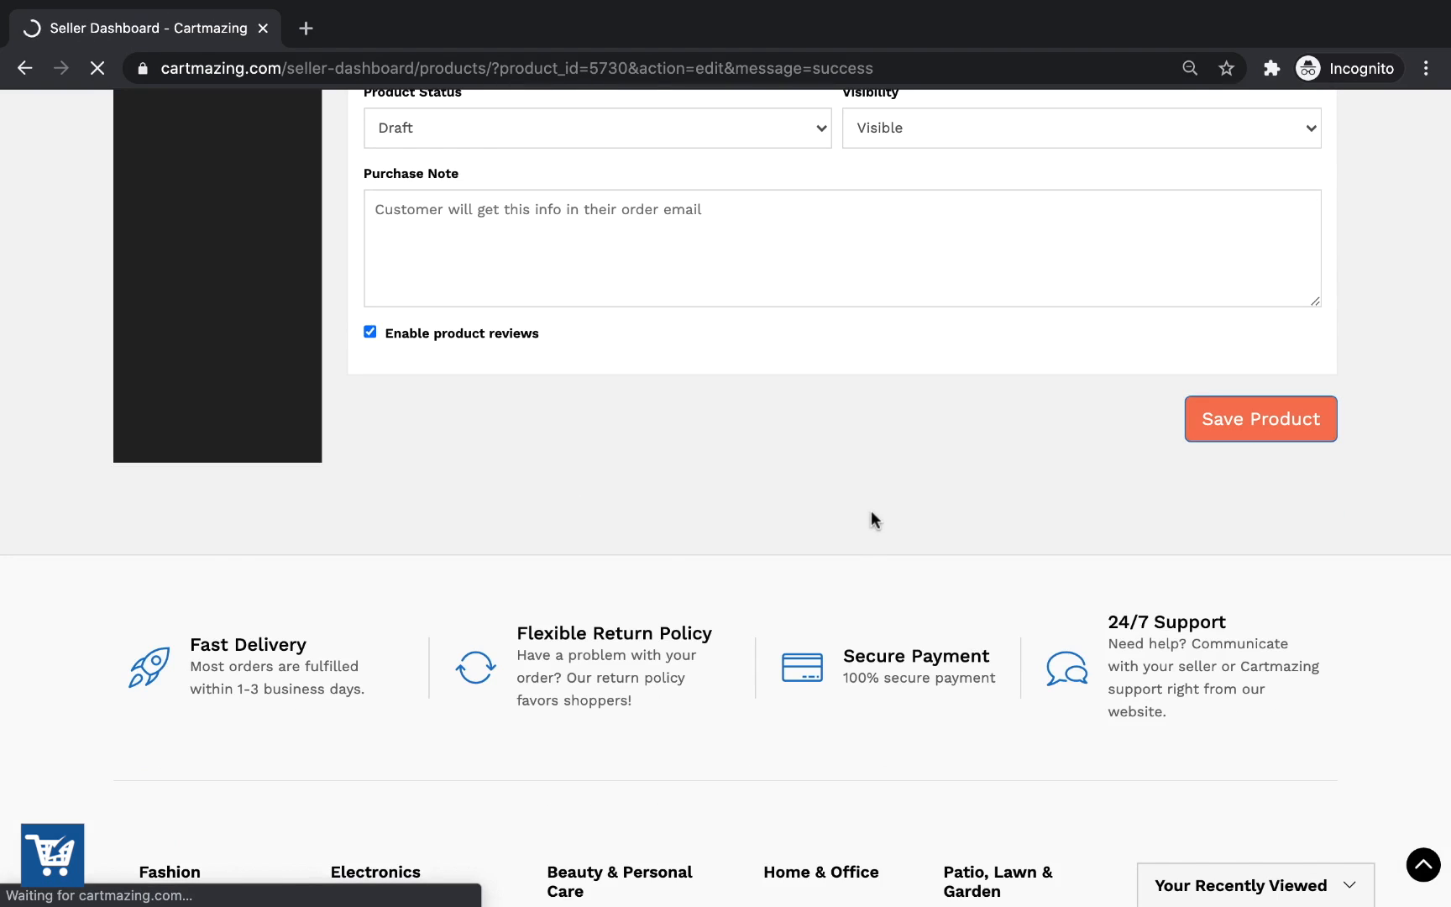
Return to the products list to review the listing's status.
scroll(871, 510, down, 5)
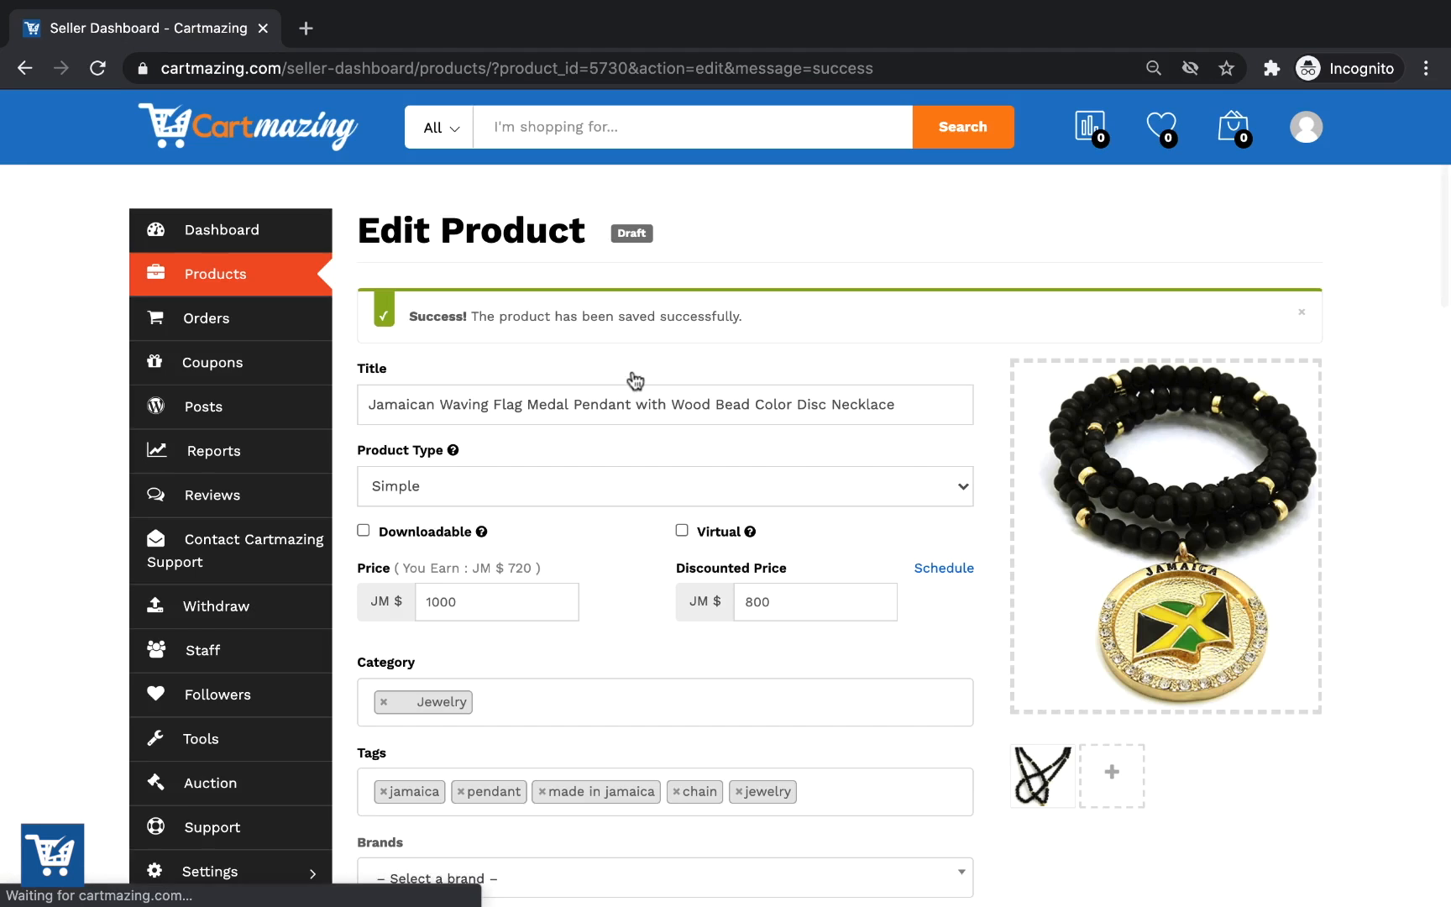
click(265, 282)
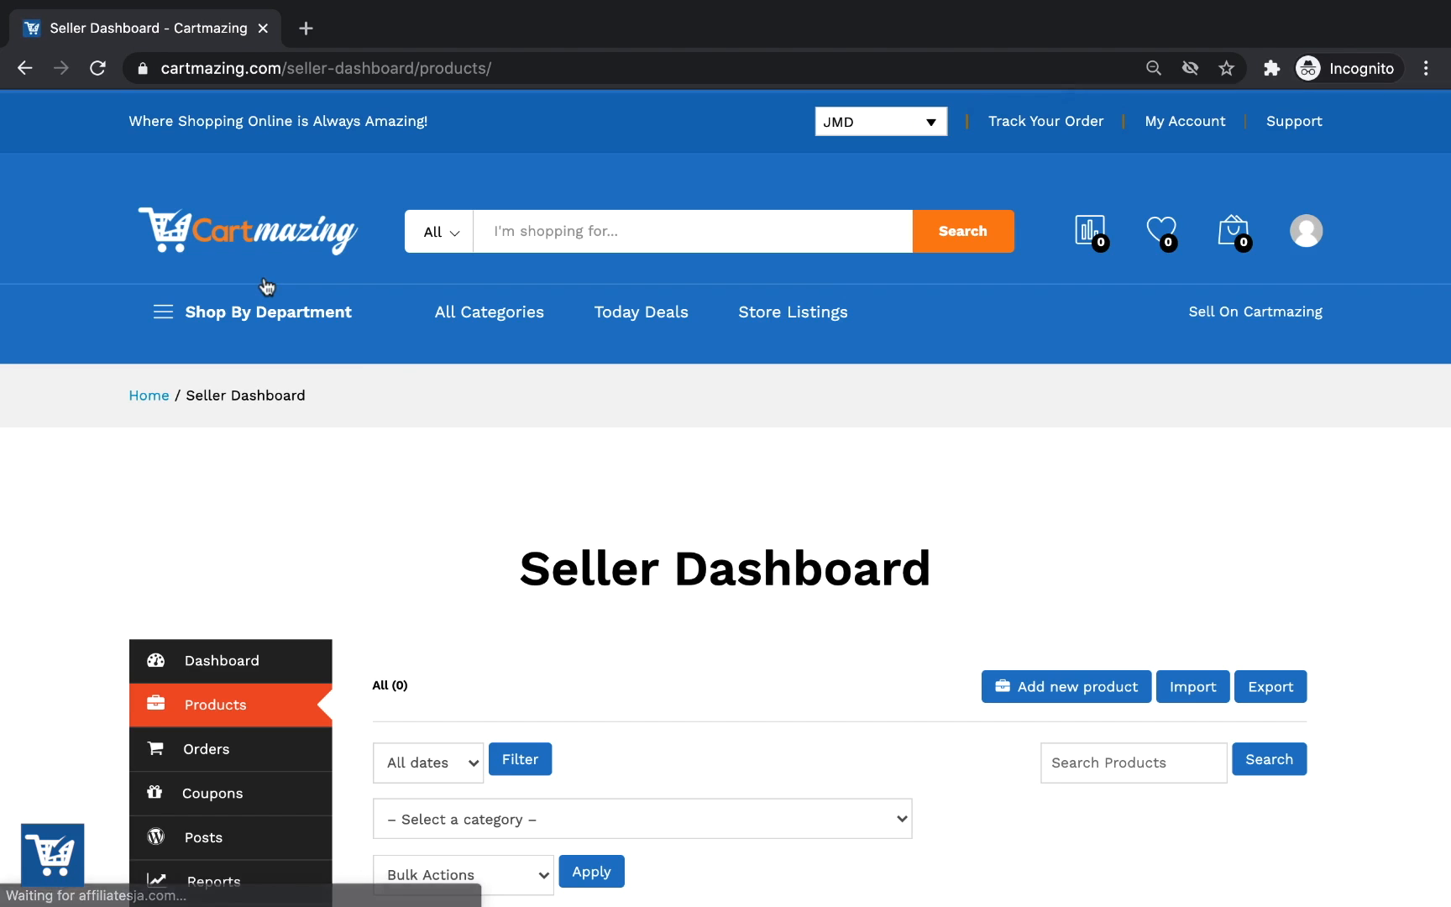
scroll(551, 526, down, 6)
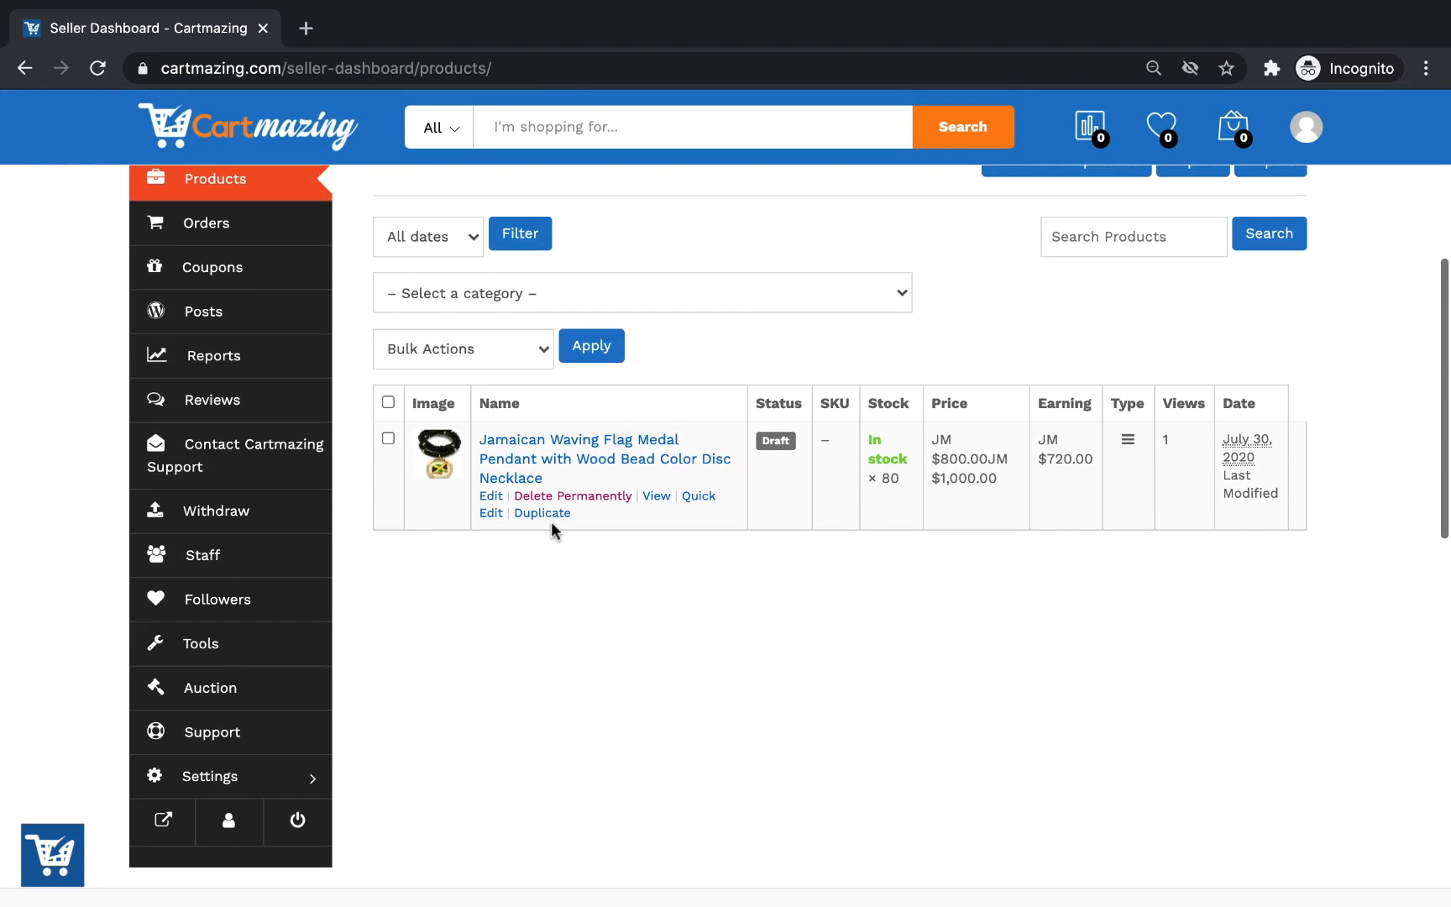